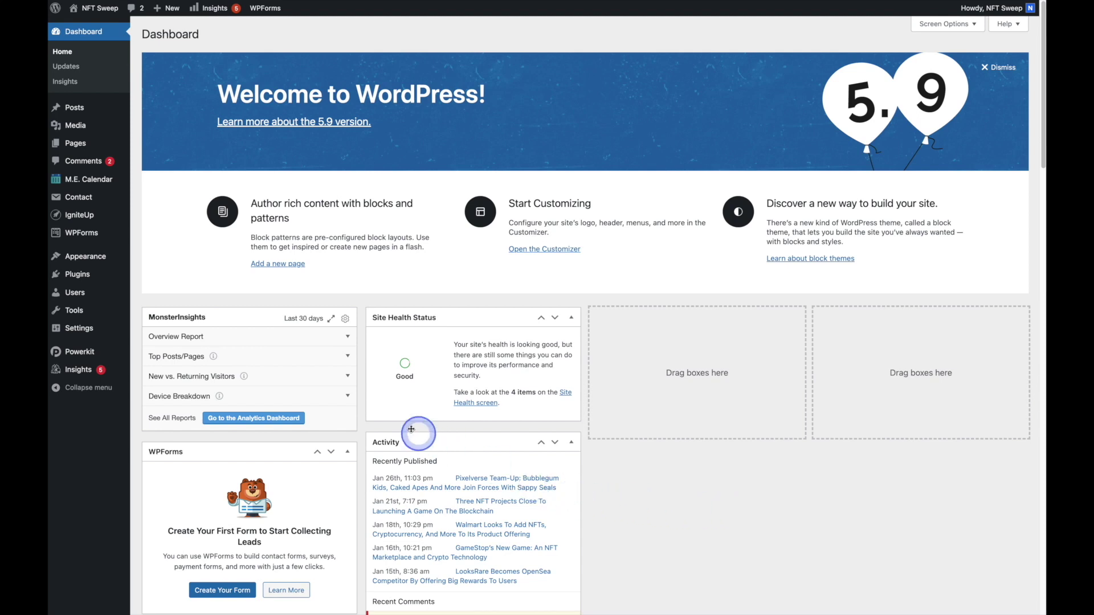
# - Add a new post titled "Coinbase’s NFT Marketplace Will Accept Payments Using Mastercard"
pyautogui.moveTo(67, 108)
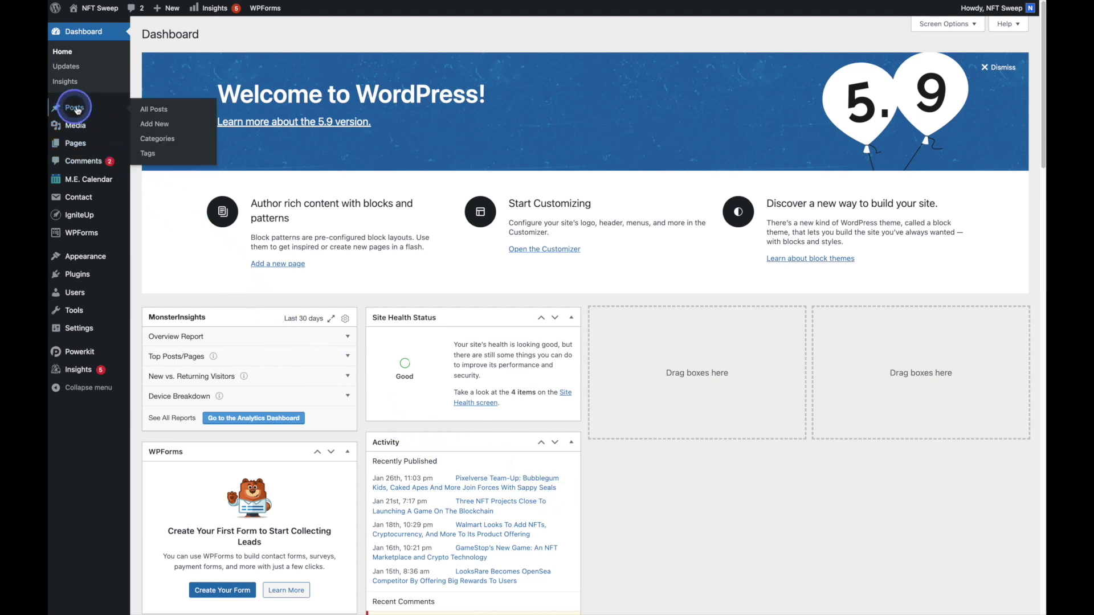
pyautogui.click(175, 127)
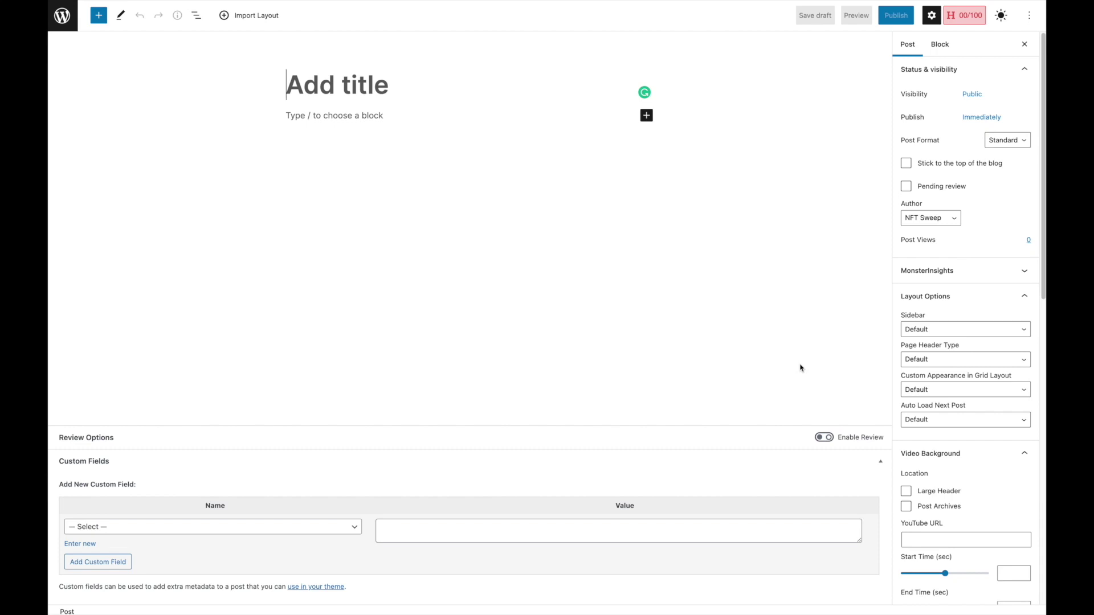
pyautogui.click(411, 184)
pyautogui.click(287, 84)
pyautogui.write('Coinbase’s NFT Marketplace Will Accept Payments Using Mastercard')
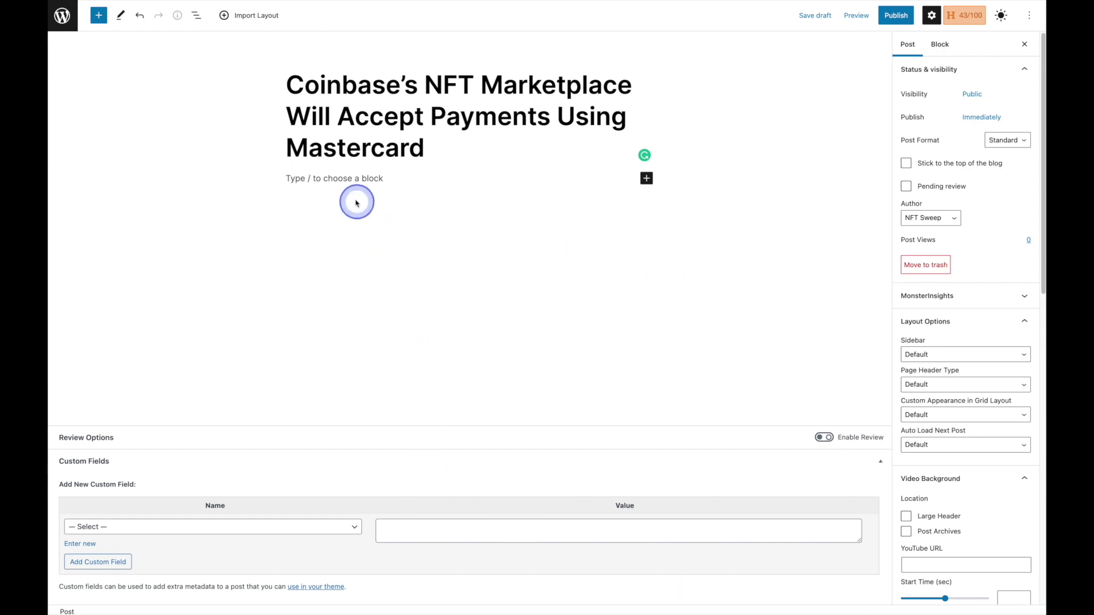
# - Paste the copied article text into the empty paragraph block below the post title
pyautogui.click(317, 179)
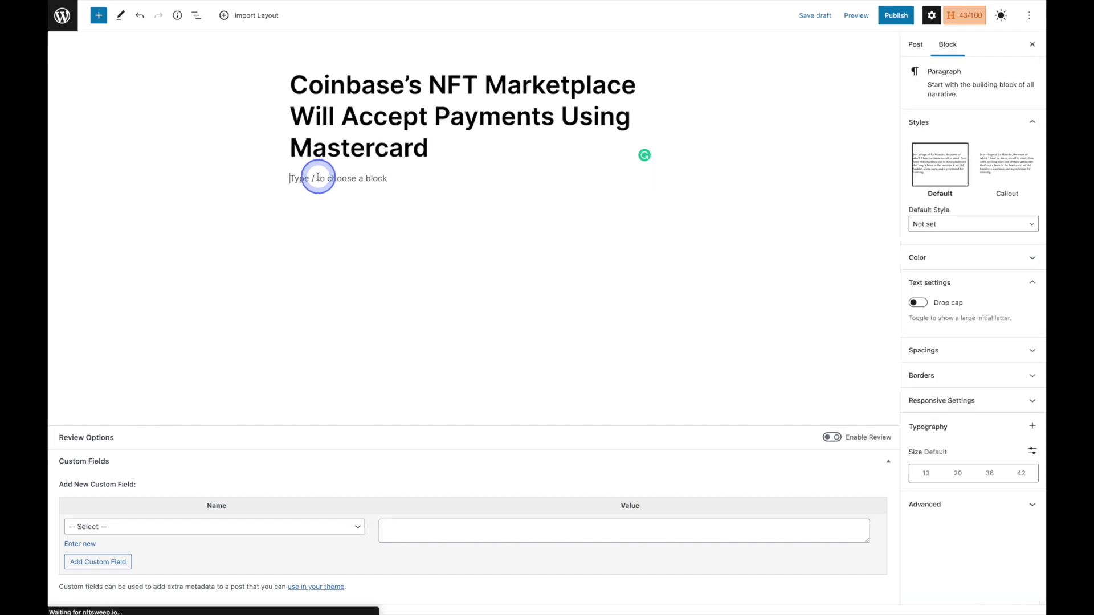
pyautogui.rightClick(304, 180)
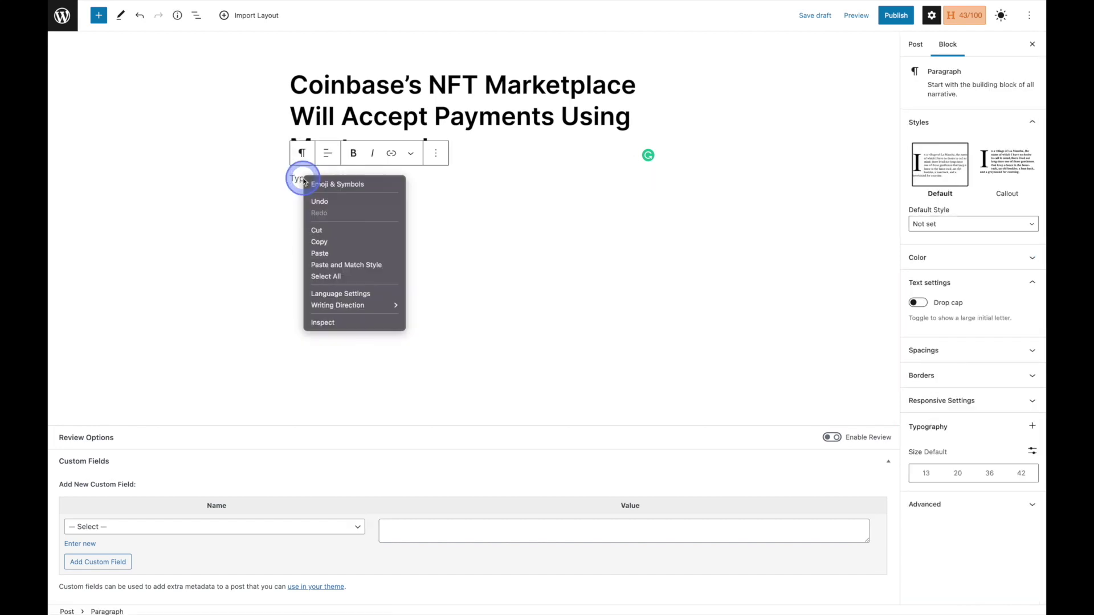
pyautogui.click(340, 254)
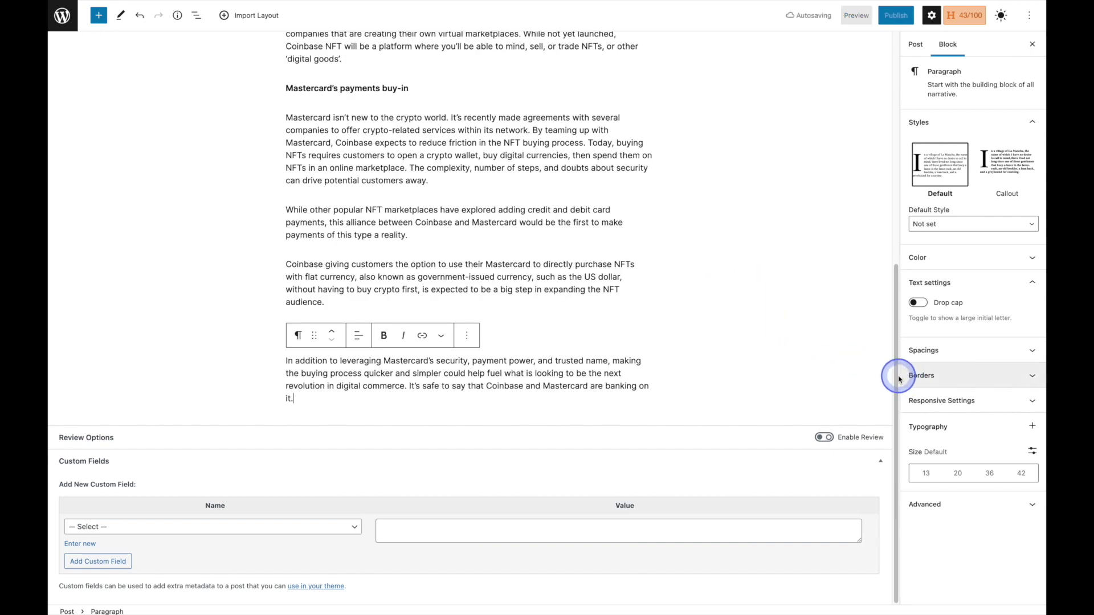
pyautogui.moveTo(895, 371); pyautogui.dragTo(896, 121)
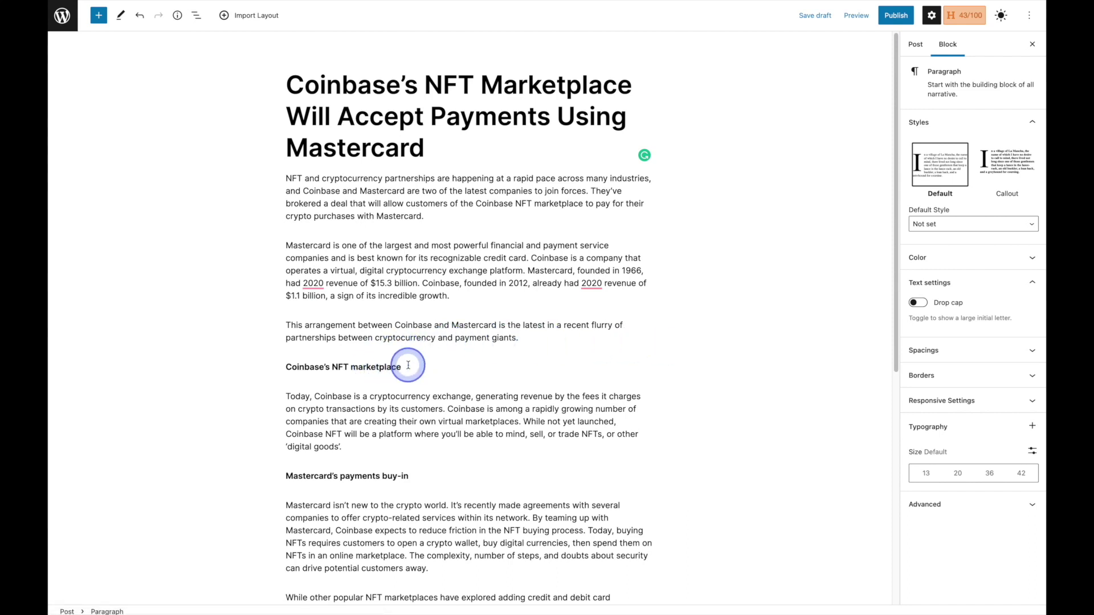
# - Transform the bold paragraphs "Coinbase’s NFT marketplace" and "Mastercard’s payments buy-in" into Heading blocks
pyautogui.tripleClick(379, 367)
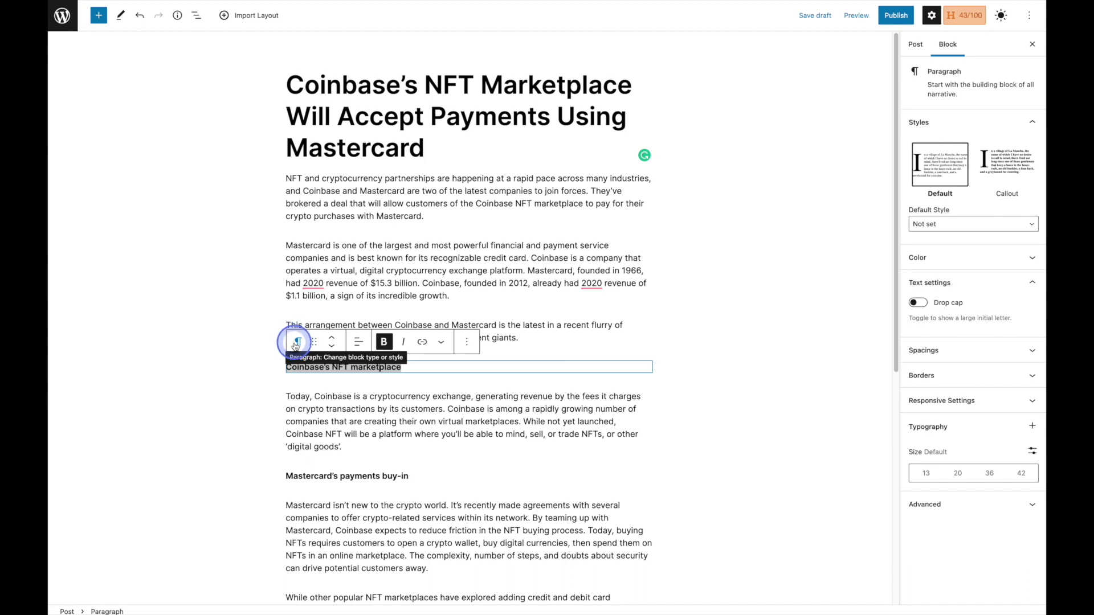
pyautogui.click(300, 343)
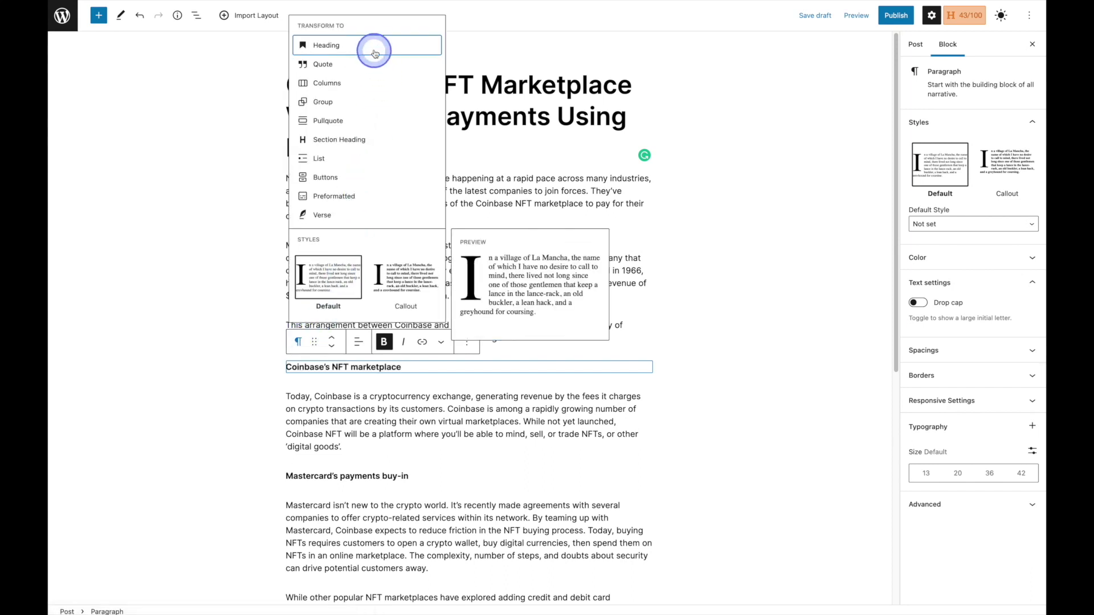
pyautogui.click(374, 47)
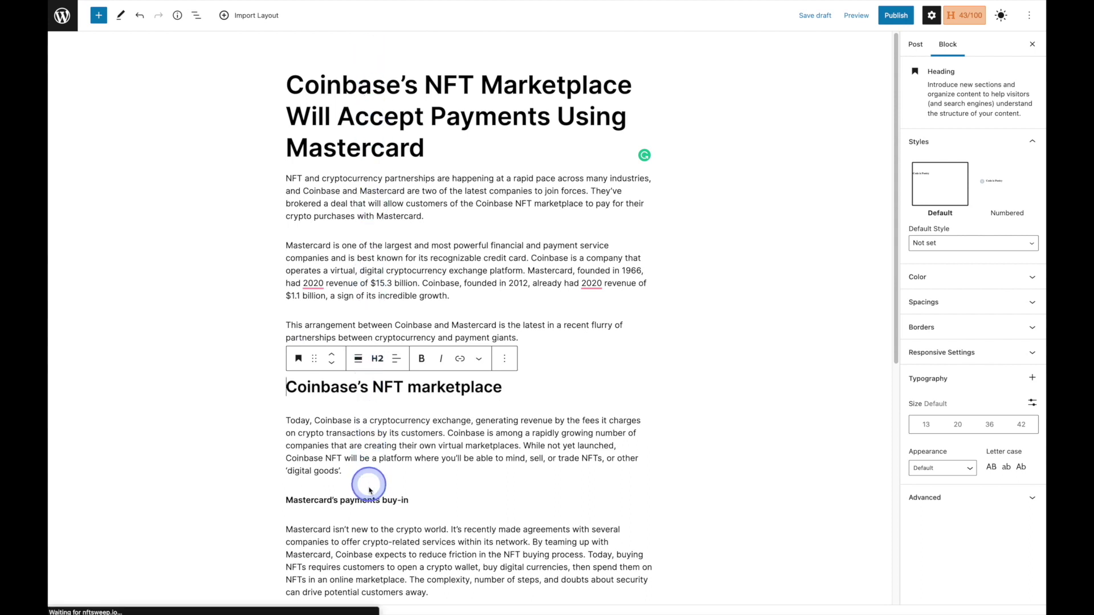
pyautogui.tripleClick(384, 501)
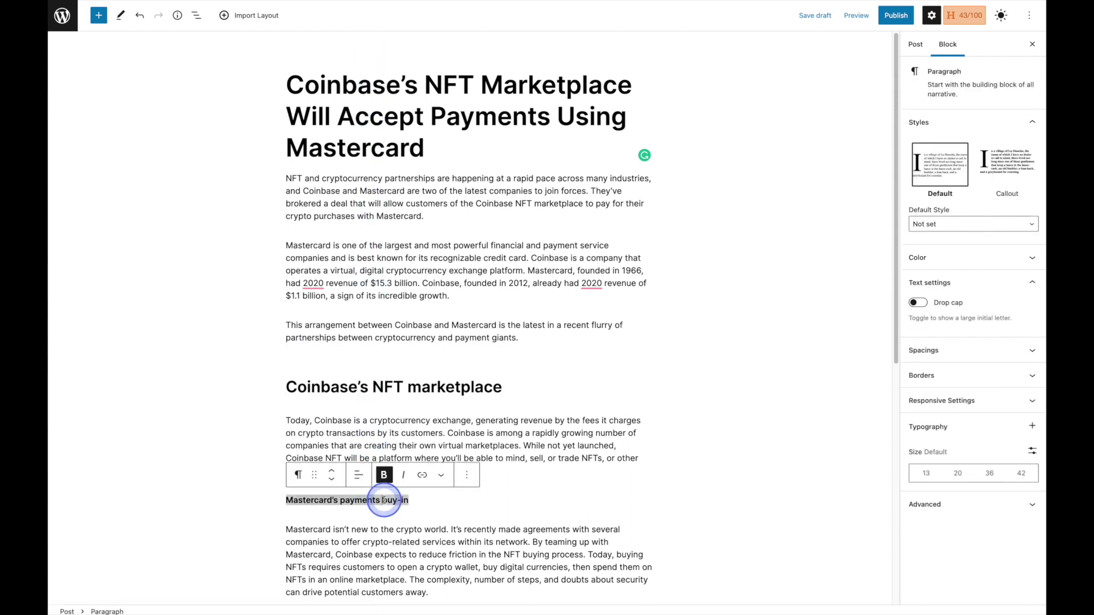
pyautogui.click(299, 477)
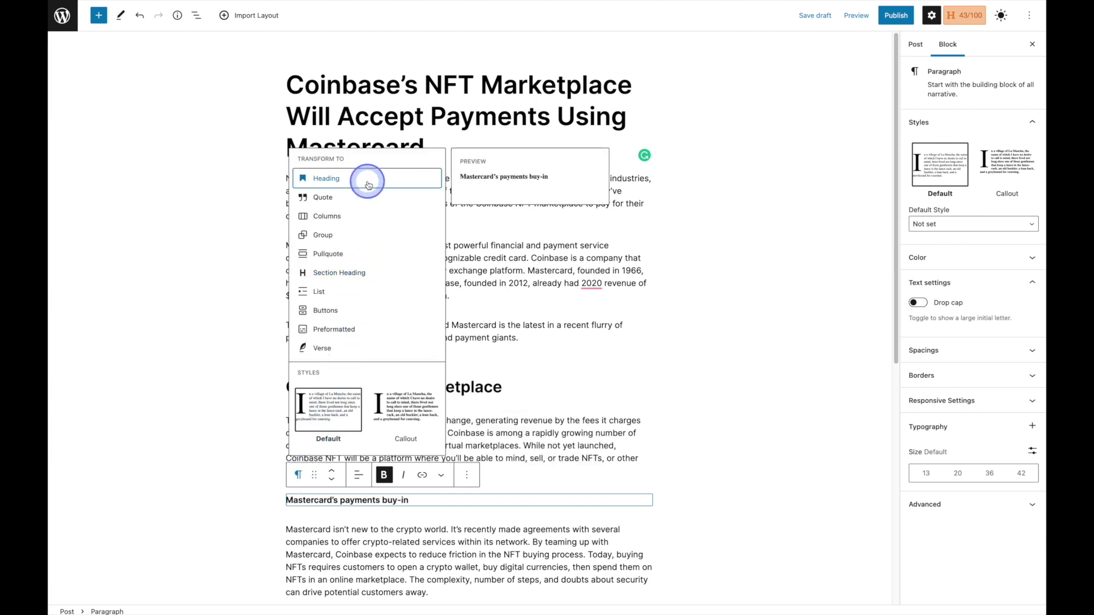
pyautogui.click(368, 185)
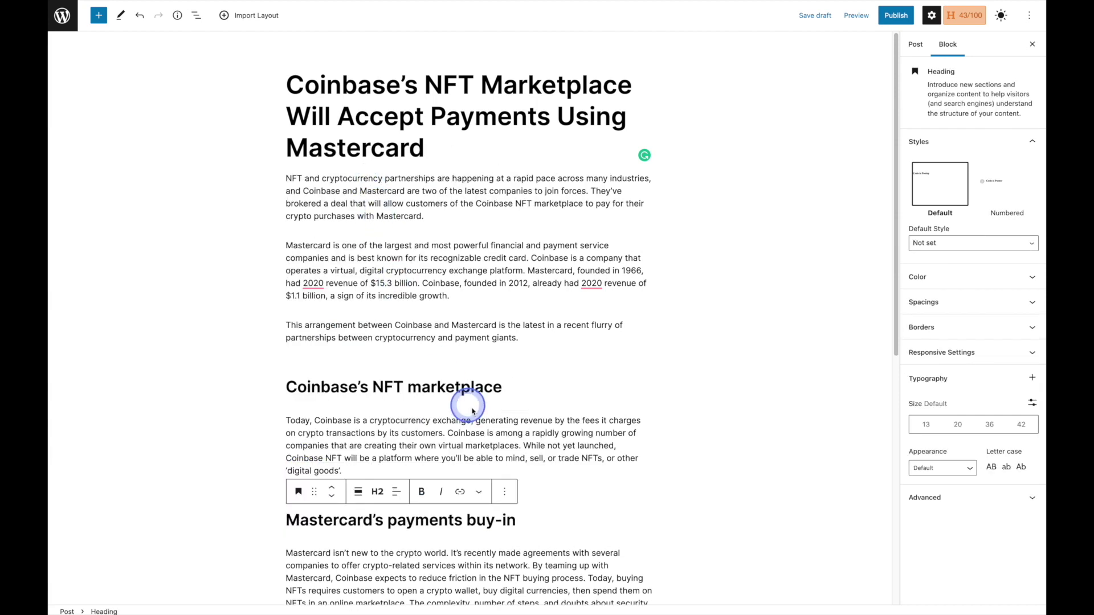
# - Transform the "The bottom line" paragraph near the end of the article into a Heading block
pyautogui.moveTo(896, 246); pyautogui.dragTo(896, 471)
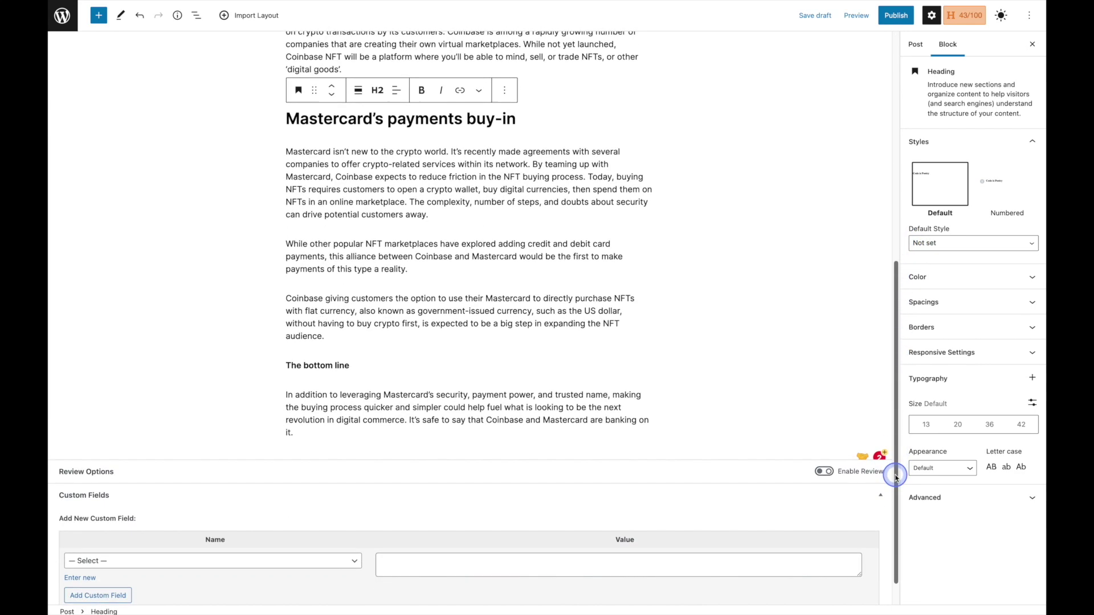
pyautogui.click(340, 365)
pyautogui.click(298, 337)
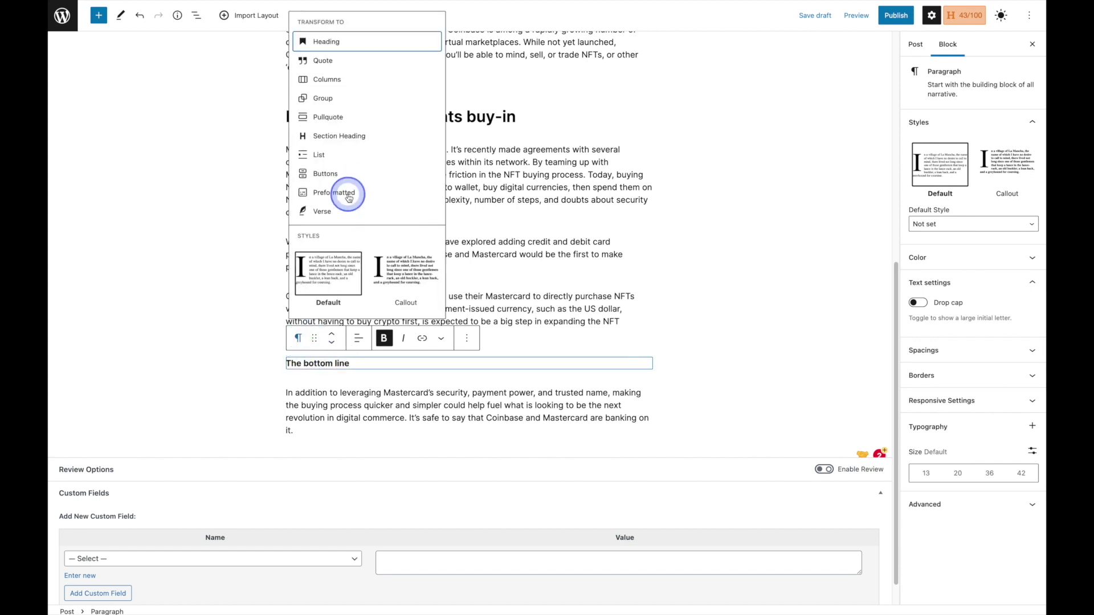
pyautogui.click(359, 42)
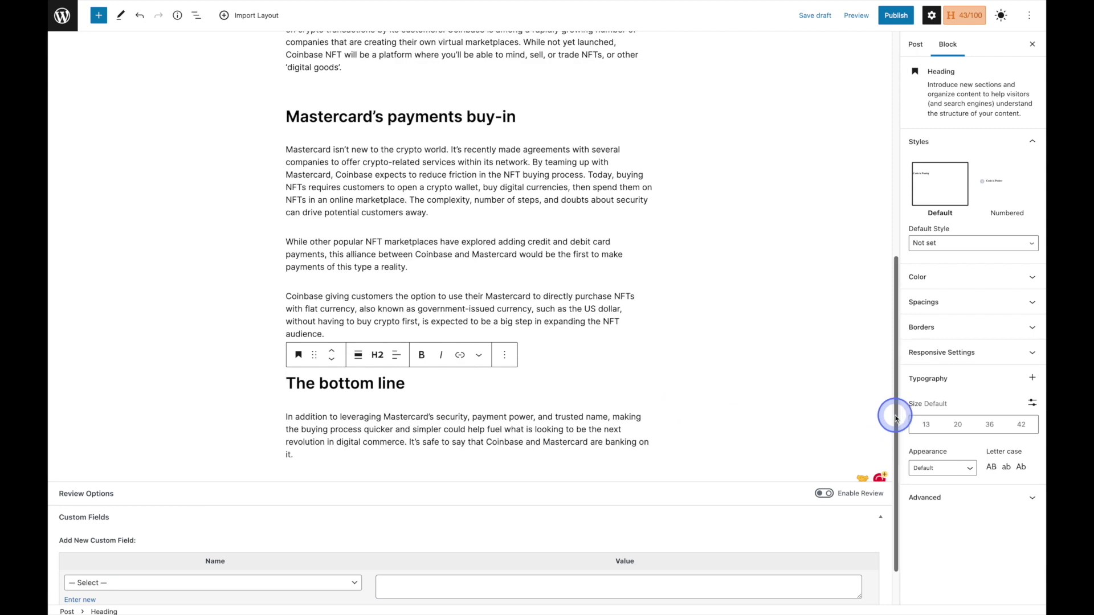
# - Bold "Coinbase and Mastercard are two of the latest companies to join forces" and "one of the largest and most powerful financial and payment service companies"
pyautogui.moveTo(895, 417); pyautogui.dragTo(887, 194)
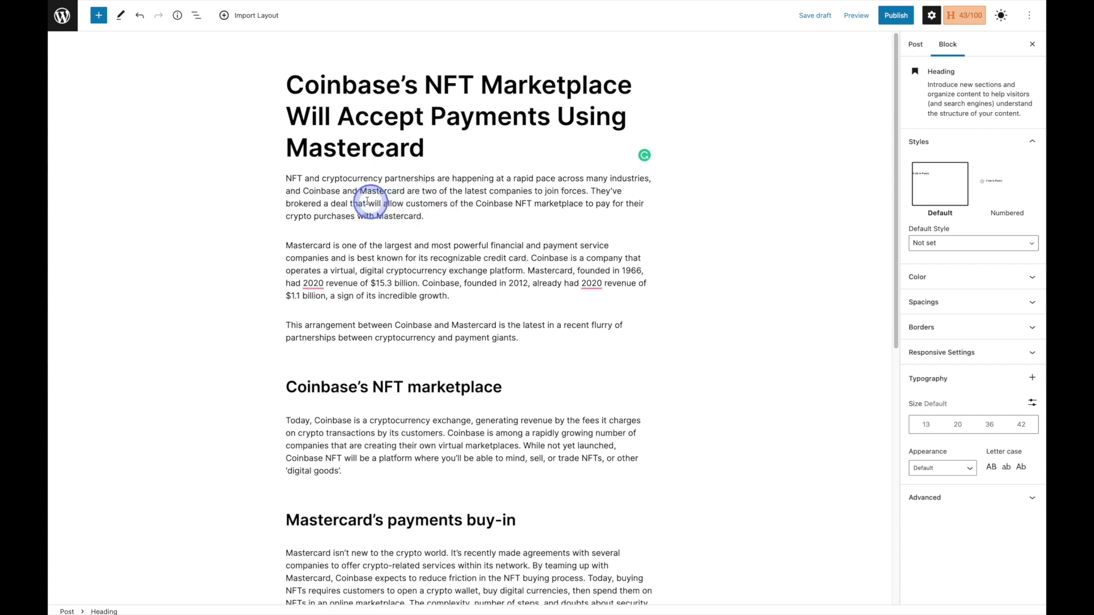
pyautogui.moveTo(302, 191); pyautogui.dragTo(584, 192)
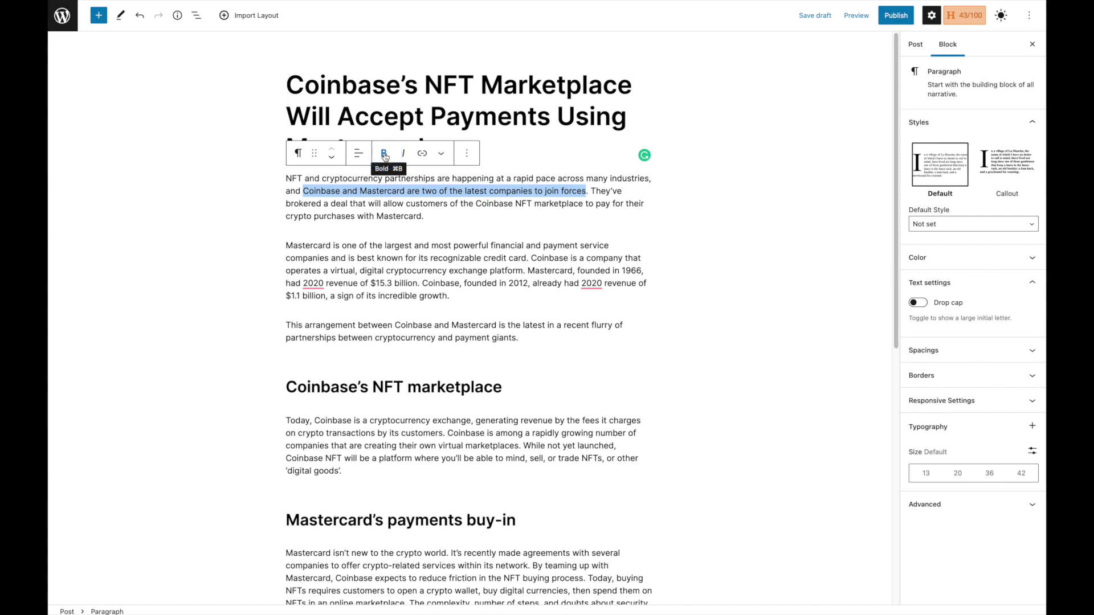
pyautogui.click(385, 154)
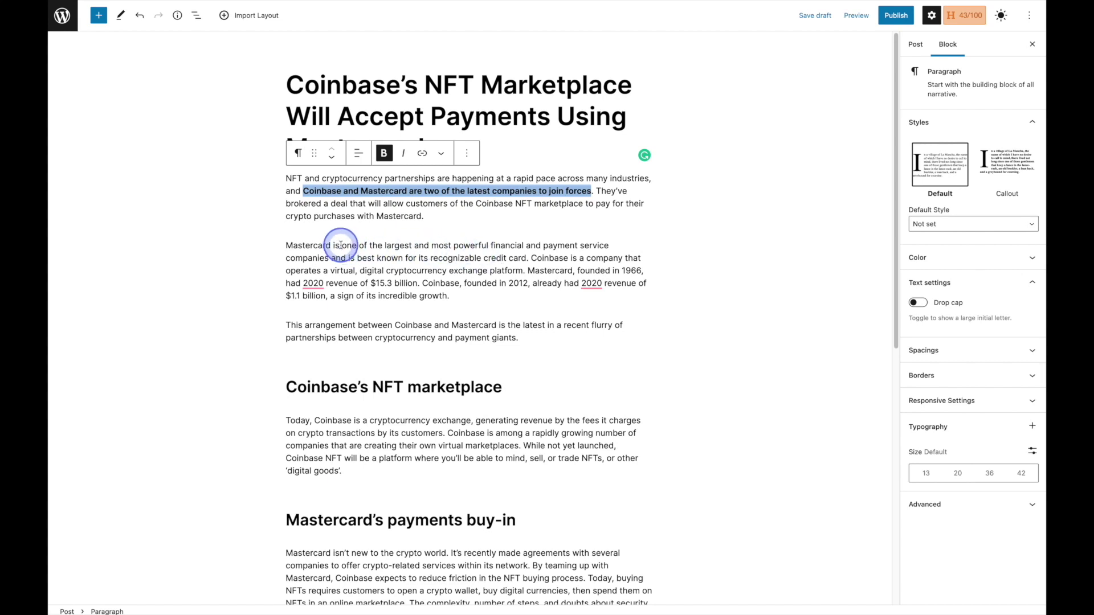
pyautogui.moveTo(342, 246)
pyautogui.mouseDown()
pyautogui.moveTo(497, 240)
pyautogui.moveTo(329, 258)
pyautogui.mouseUp()
pyautogui.click(383, 224)
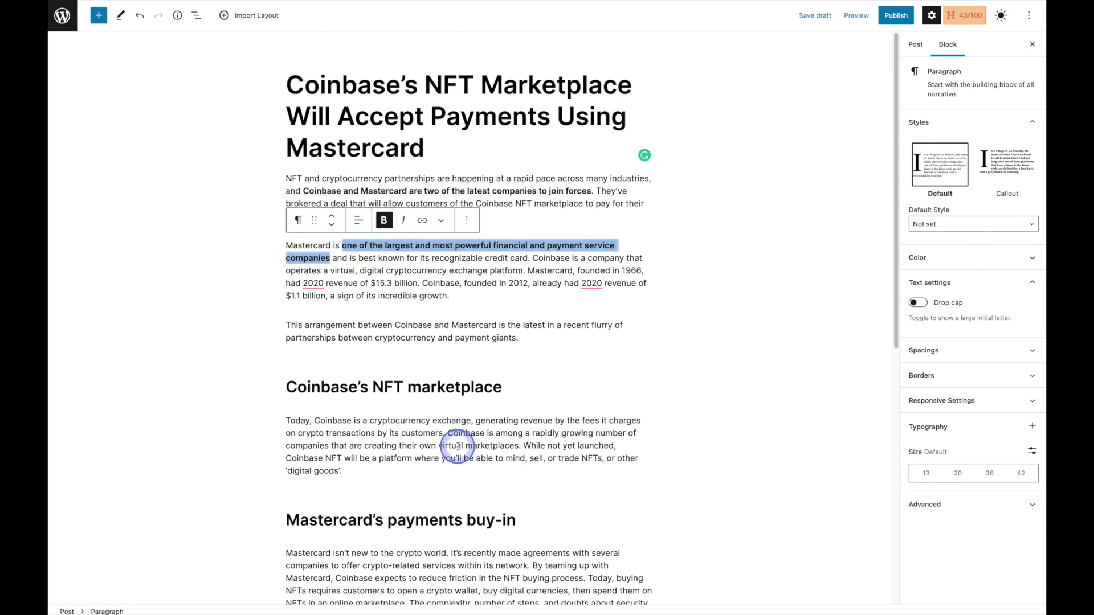
# - Bold "creating their own virtual marketplaces" and "Coinbase expects to reduce friction in the NFT buying process" in the article body
pyautogui.moveTo(365, 446); pyautogui.dragTo(517, 446)
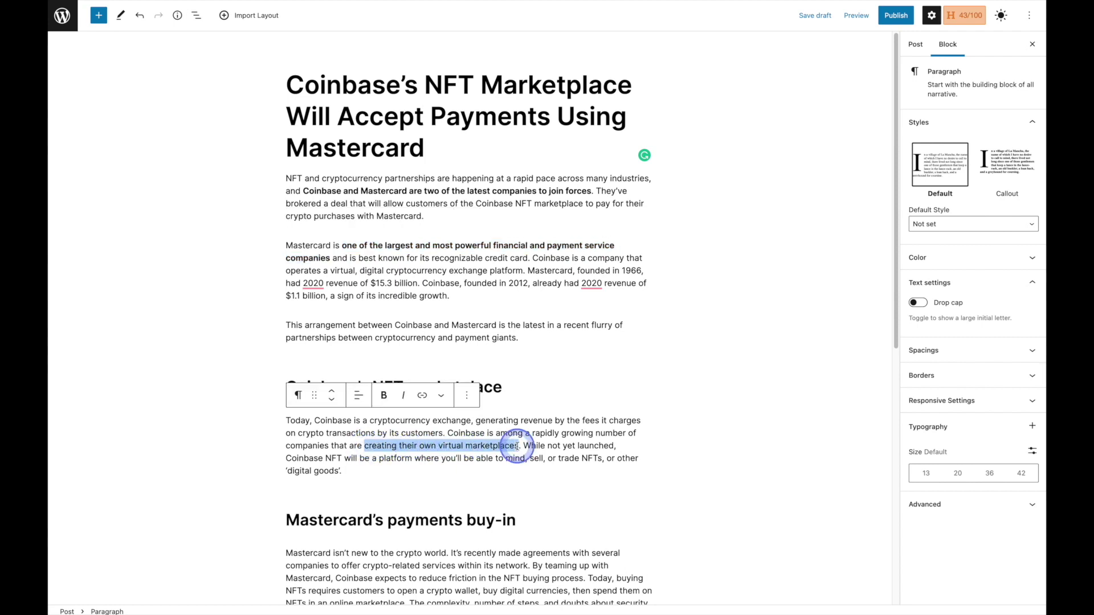
pyautogui.click(384, 395)
pyautogui.moveTo(892, 332); pyautogui.dragTo(880, 523)
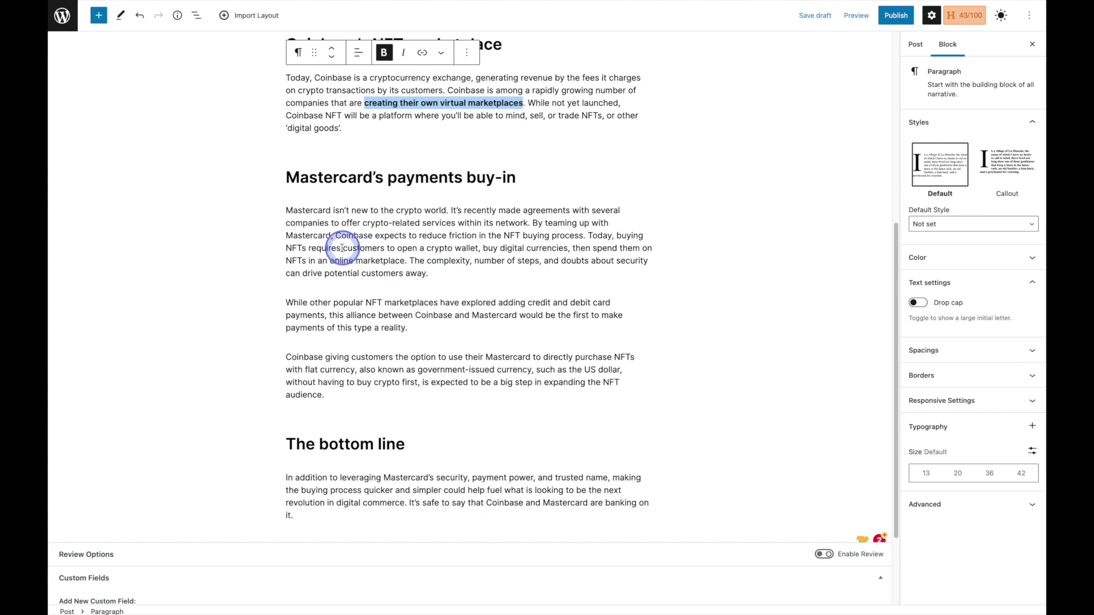
pyautogui.moveTo(336, 235); pyautogui.dragTo(588, 236)
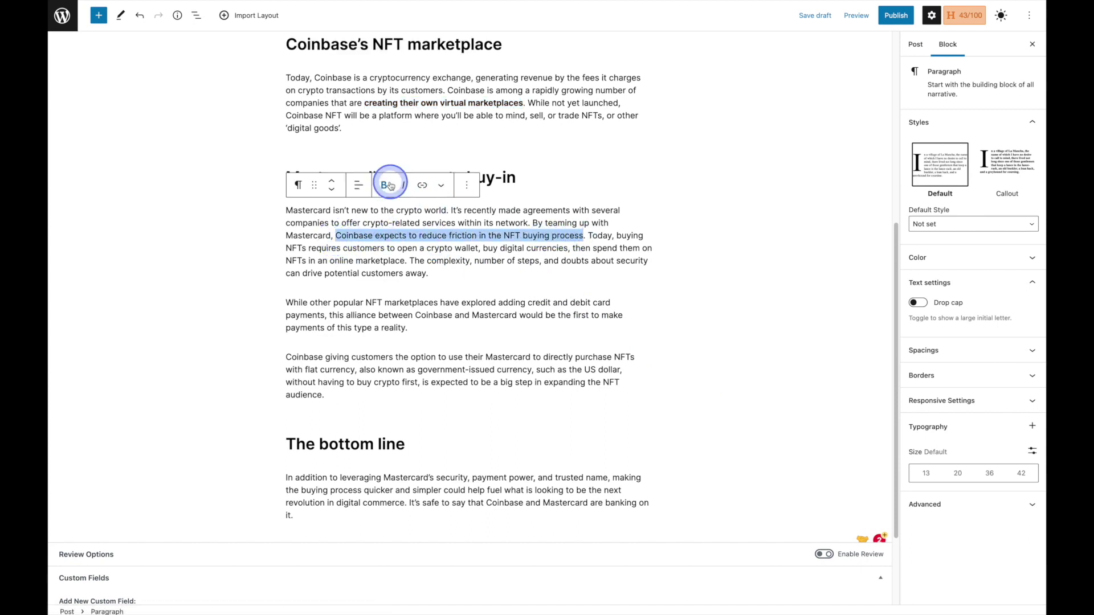
pyautogui.click(385, 186)
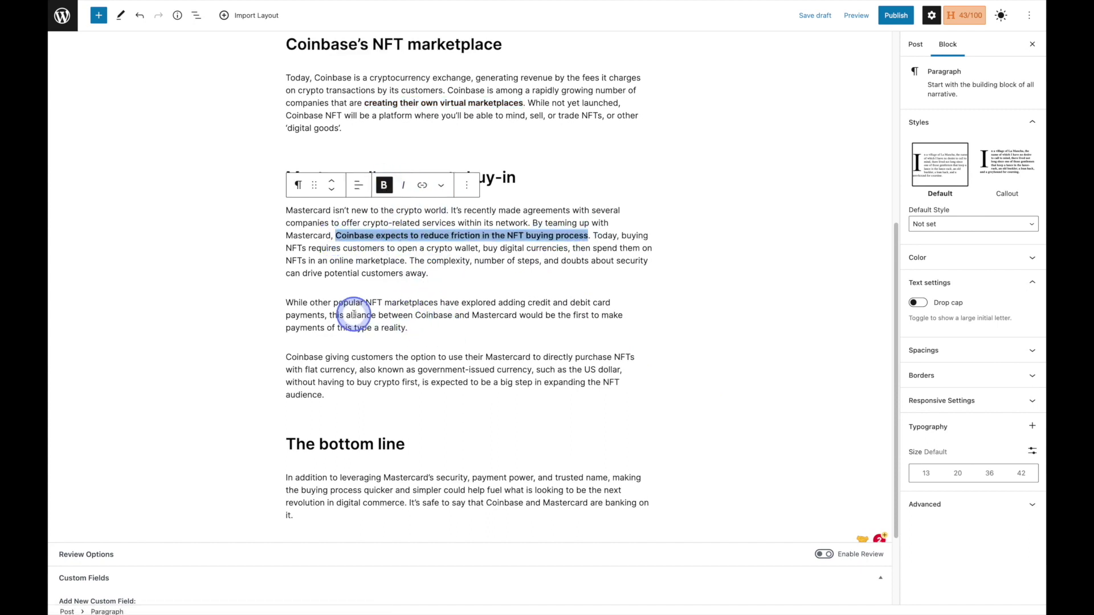
# - Bold "alliance between Coinbase and Mastercard would be the first to make payments of this type a reality" and "a big step in expanding the NFT audience"
pyautogui.moveTo(361, 315); pyautogui.dragTo(408, 328)
pyautogui.click(385, 278)
pyautogui.click(314, 370)
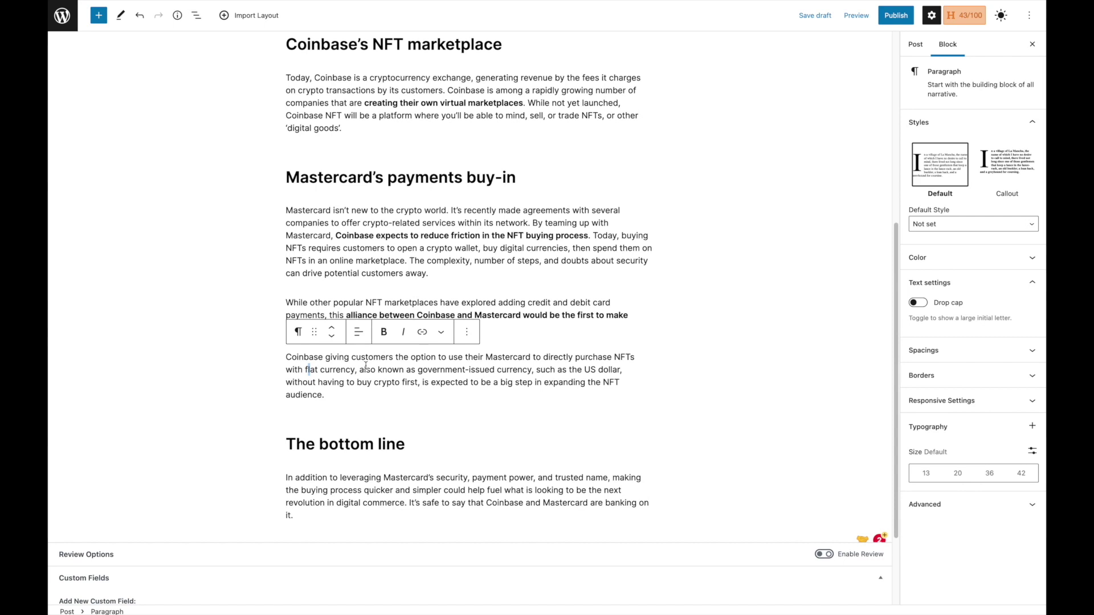
pyautogui.click(456, 383)
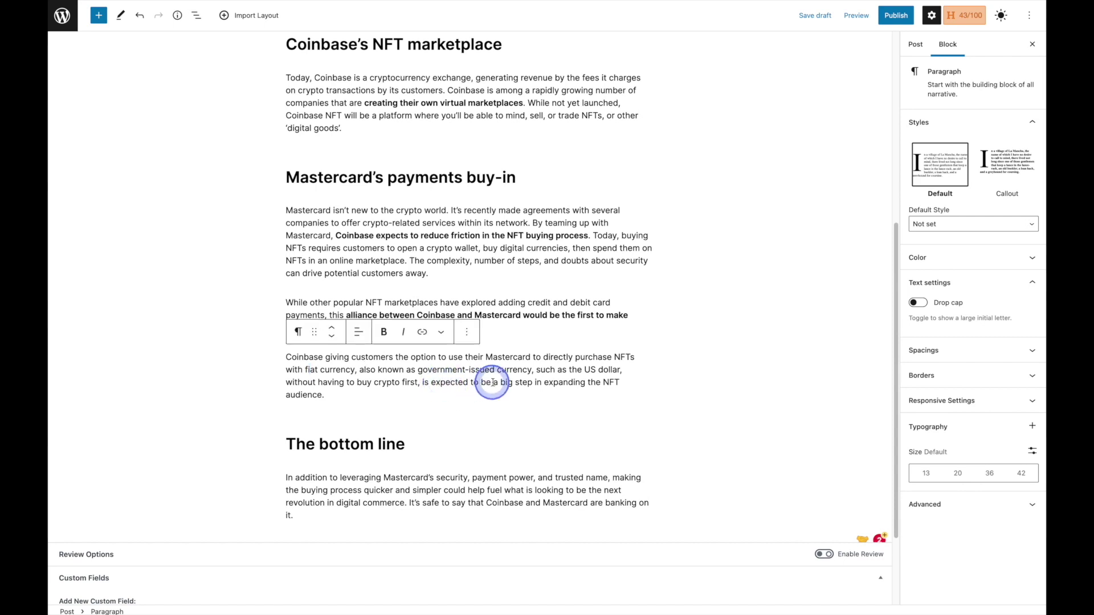
pyautogui.moveTo(494, 382); pyautogui.dragTo(325, 396)
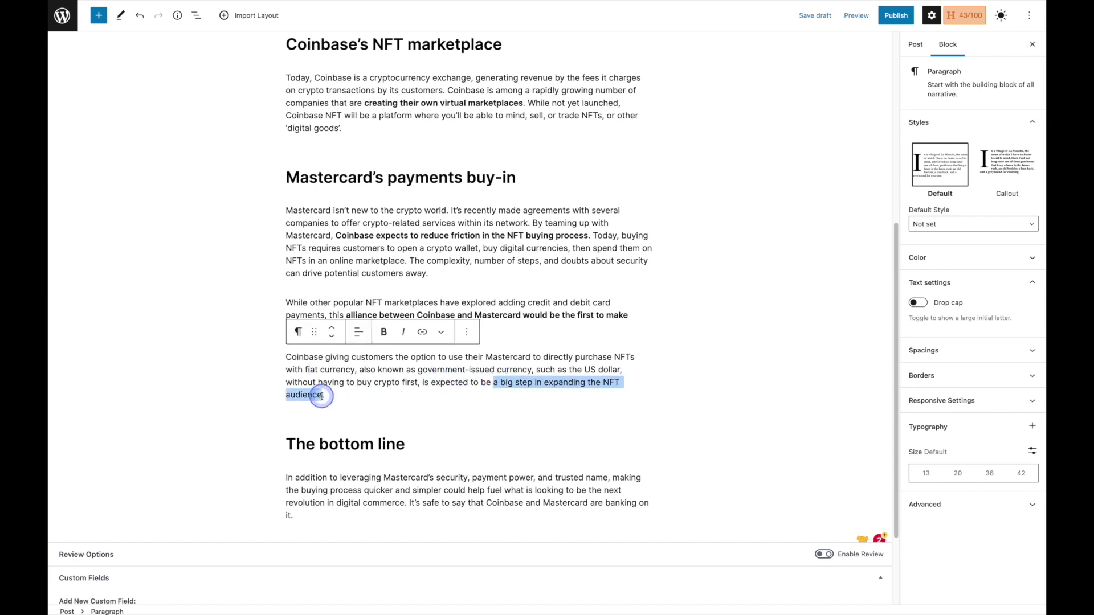
pyautogui.click(384, 331)
# - Bold "the next revolution in digital commerce" in the paragraph under "The bottom line" and deselect the block
pyautogui.moveTo(589, 491); pyautogui.dragTo(405, 504)
pyautogui.click(384, 452)
pyautogui.click(791, 426)
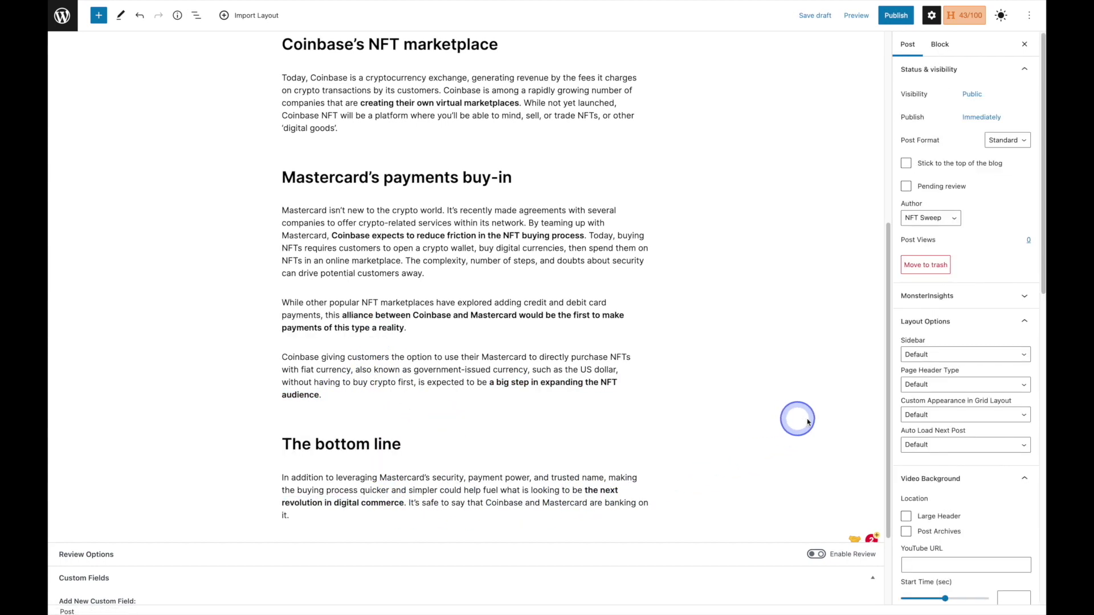
pyautogui.scroll(5, 883, 430)
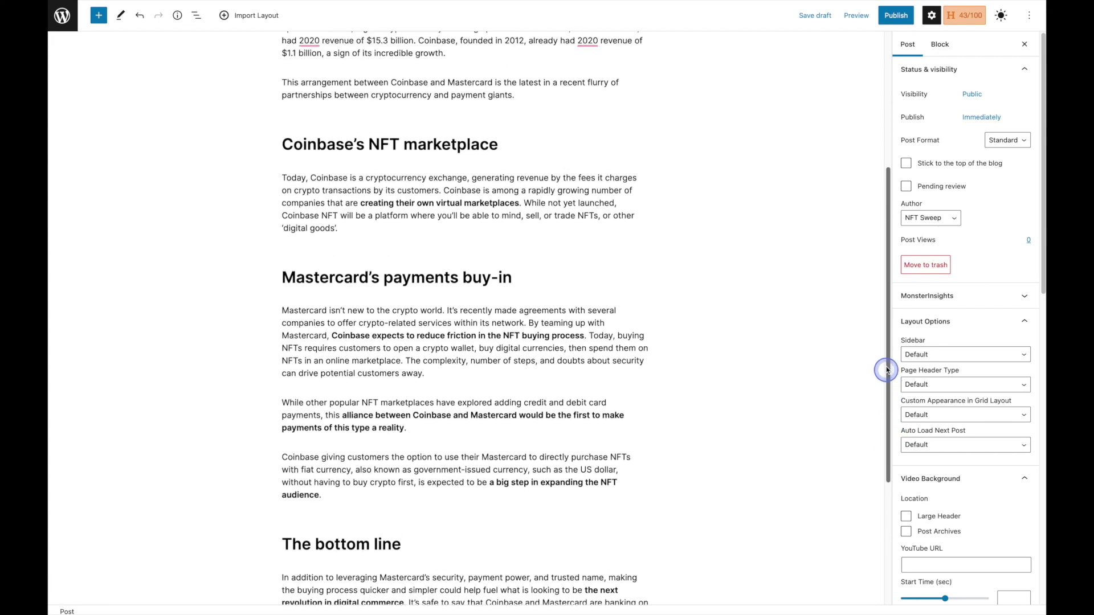
pyautogui.scroll(2, 874, 266)
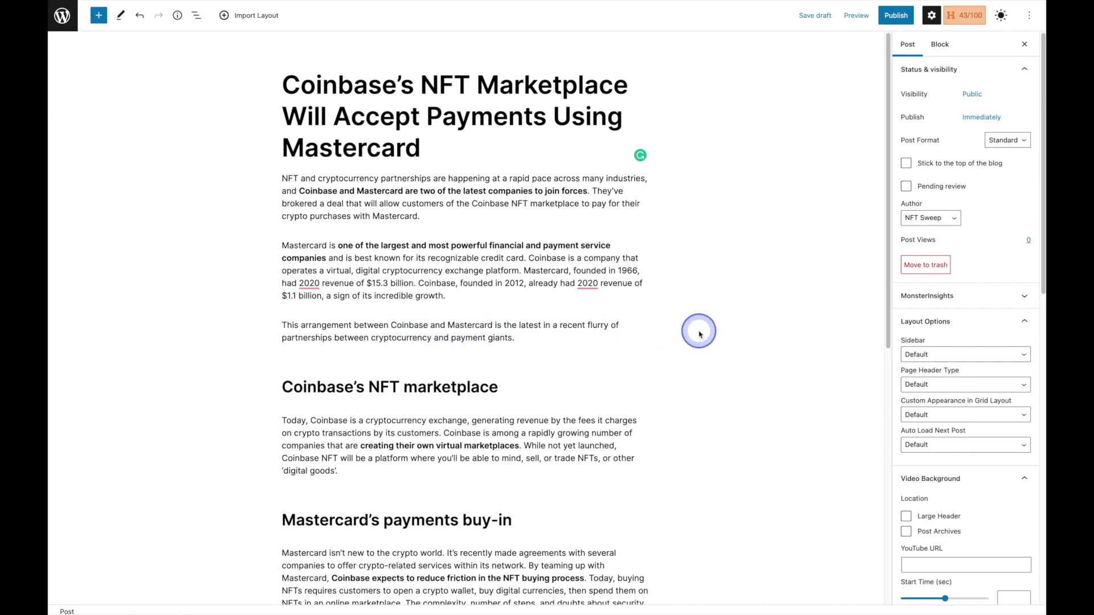
pyautogui.moveTo(1082, 274); pyautogui.dragTo(753, 143)
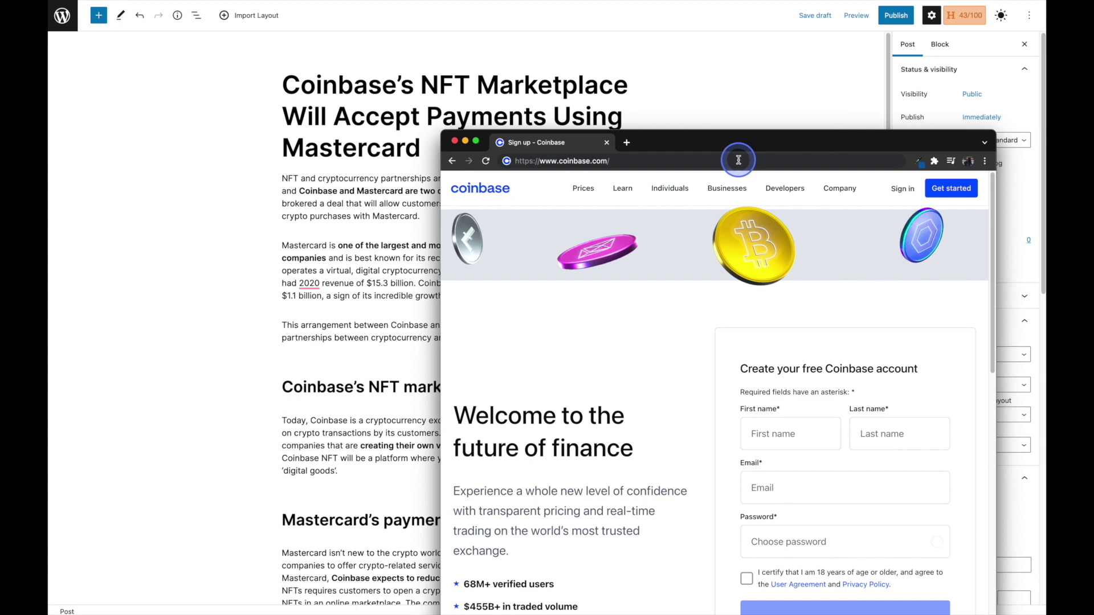
pyautogui.click(674, 162)
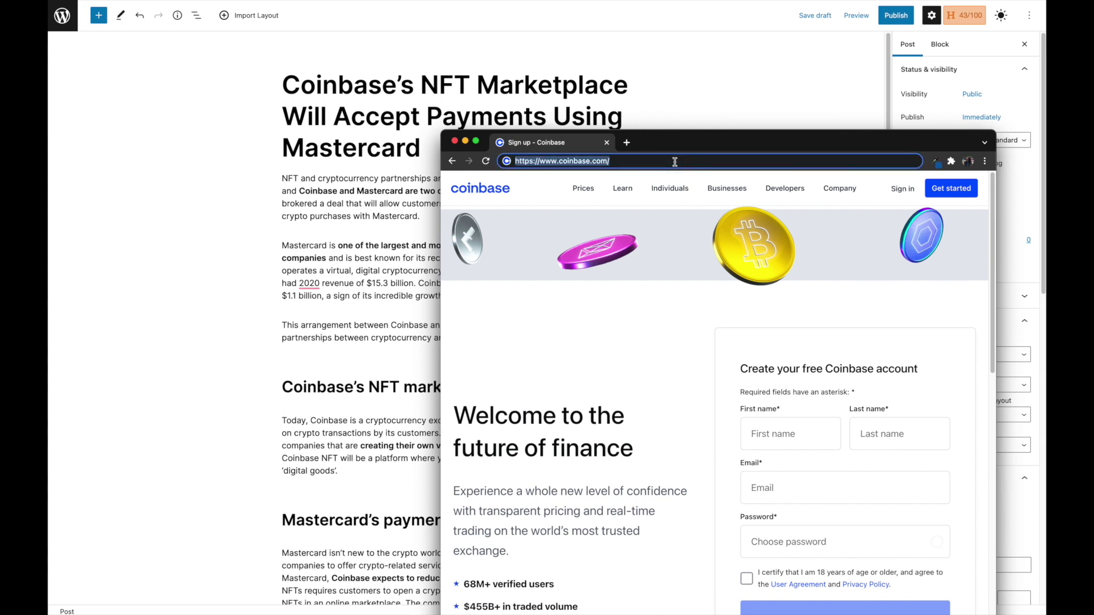
pyautogui.rightClick(589, 159)
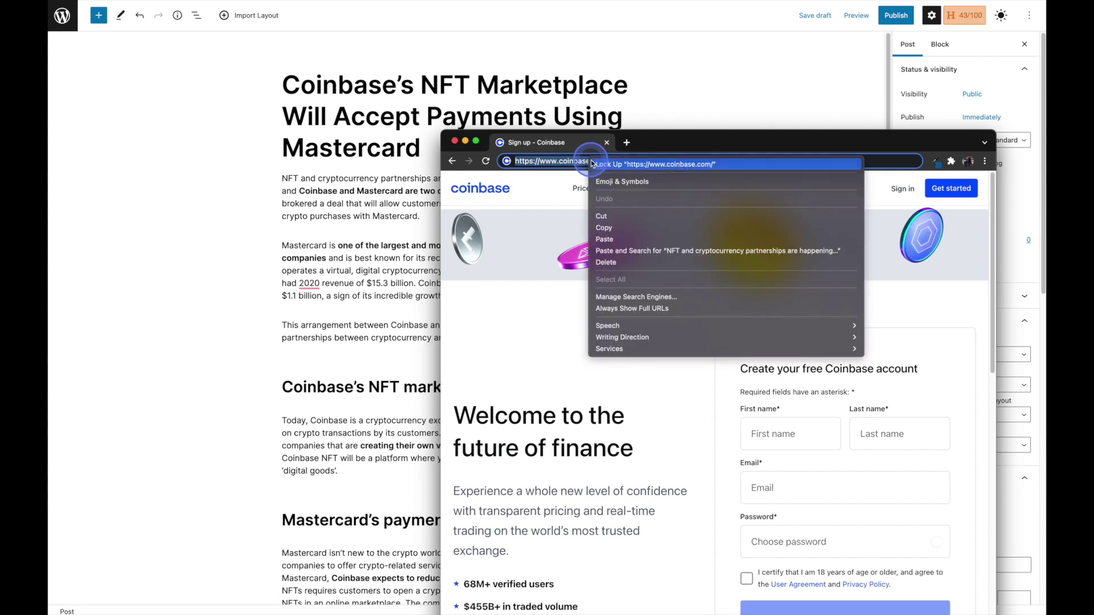
pyautogui.click(616, 228)
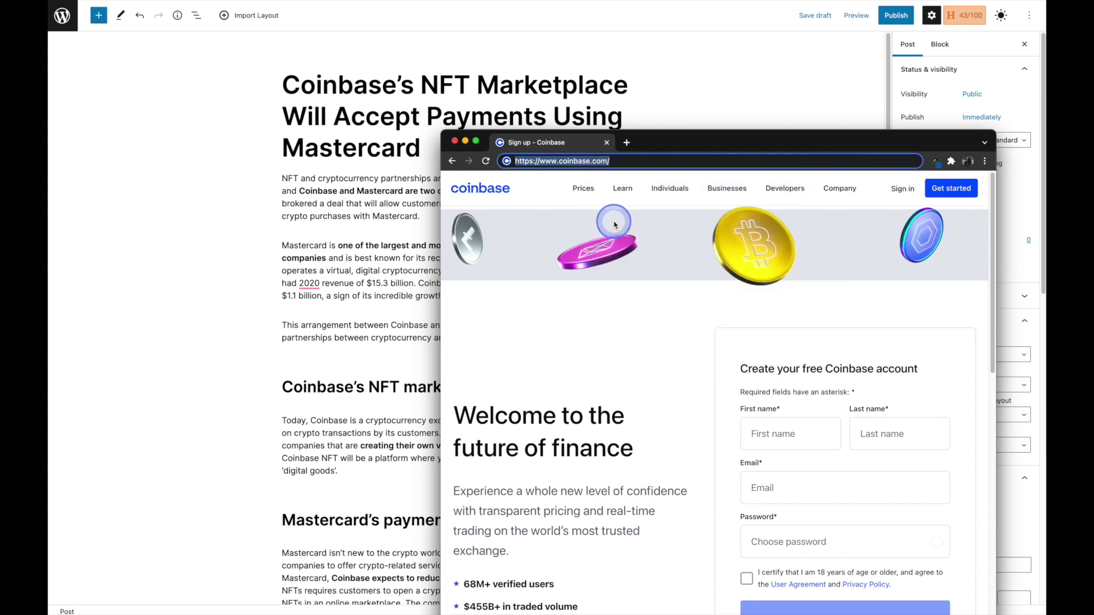
pyautogui.doubleClick(655, 142)
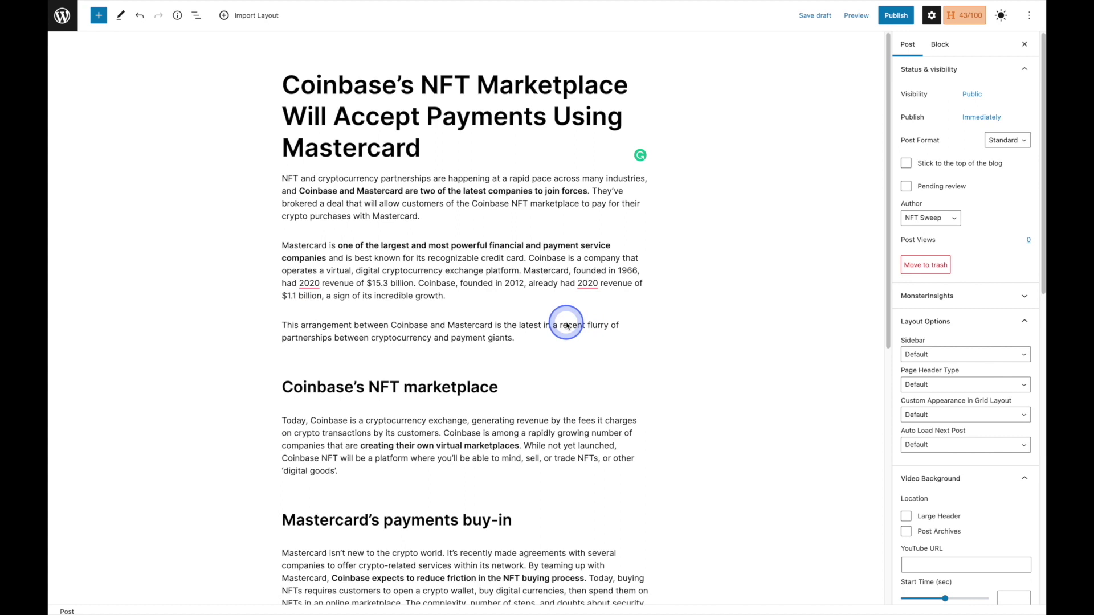
pyautogui.doubleClick(403, 325)
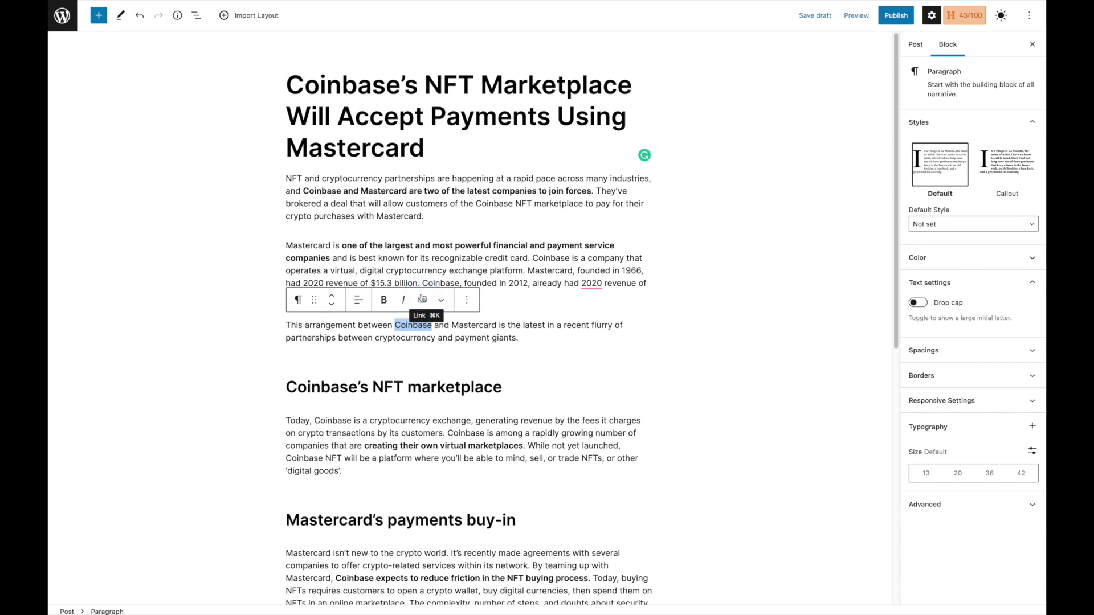
pyautogui.click(422, 299)
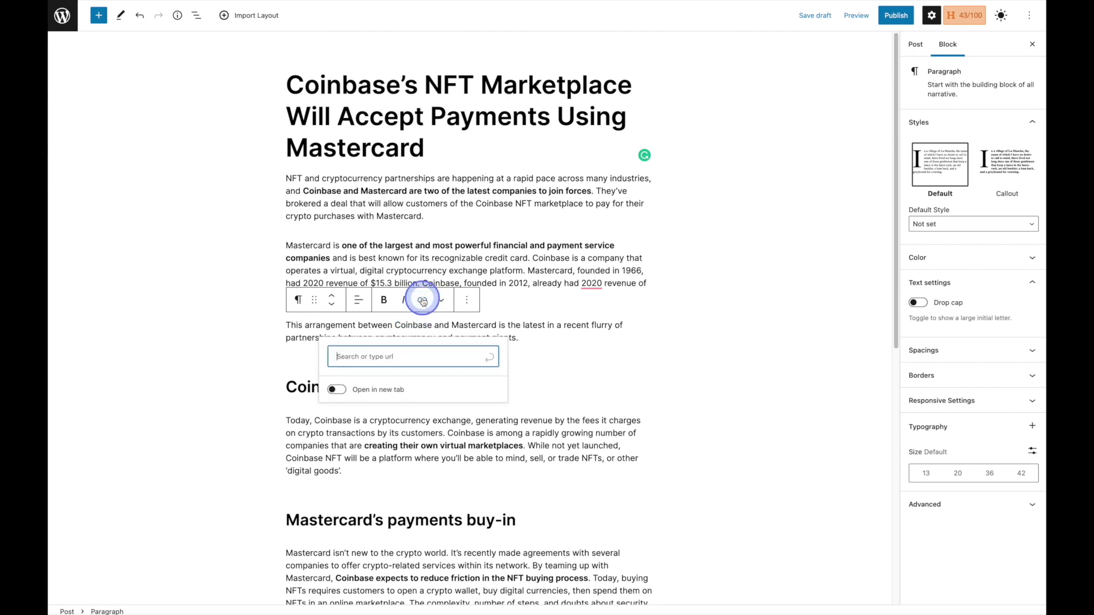
pyautogui.click(413, 351)
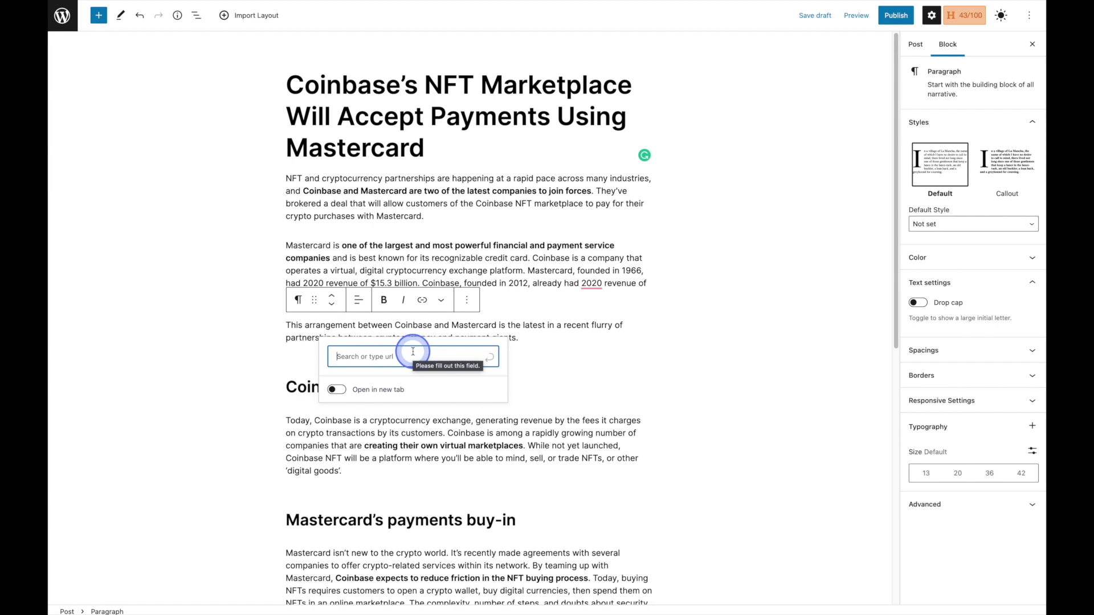
pyautogui.hotkey('ctrl', 'v')
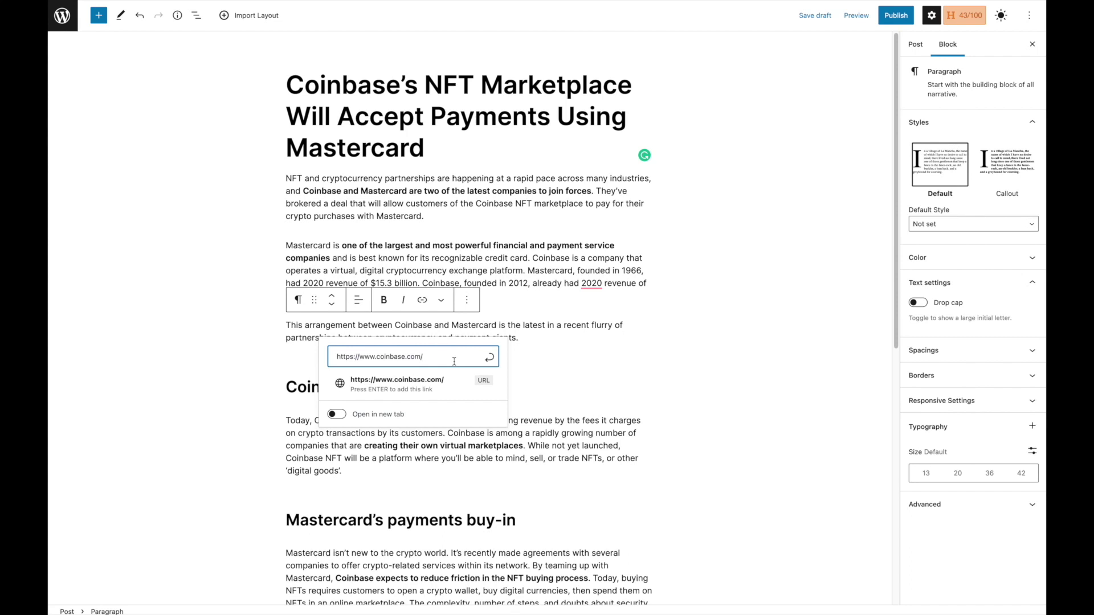
pyautogui.click(453, 361)
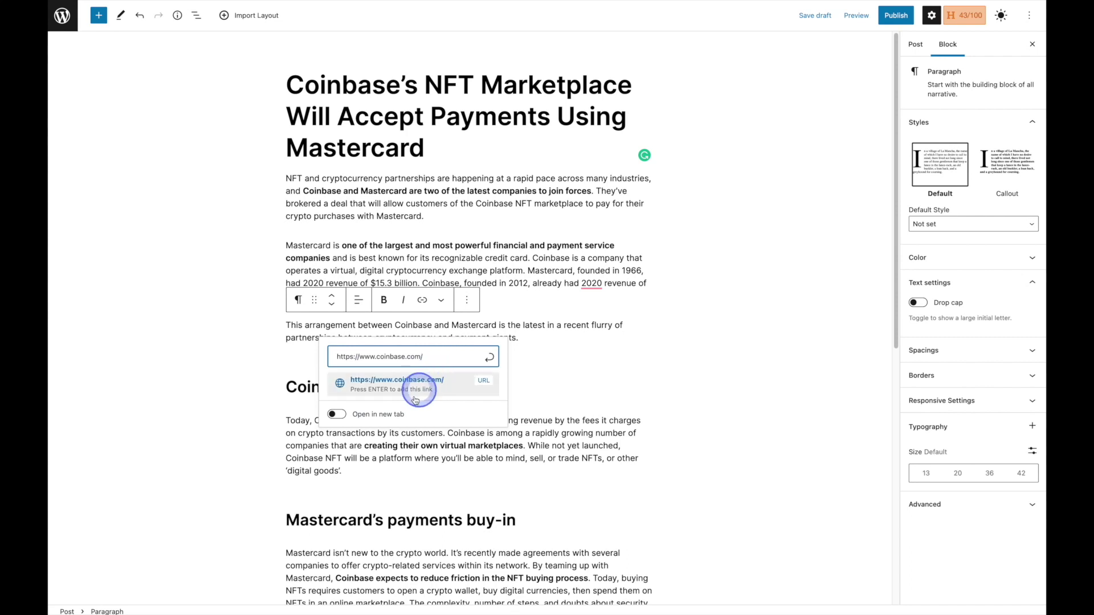
pyautogui.click(400, 418)
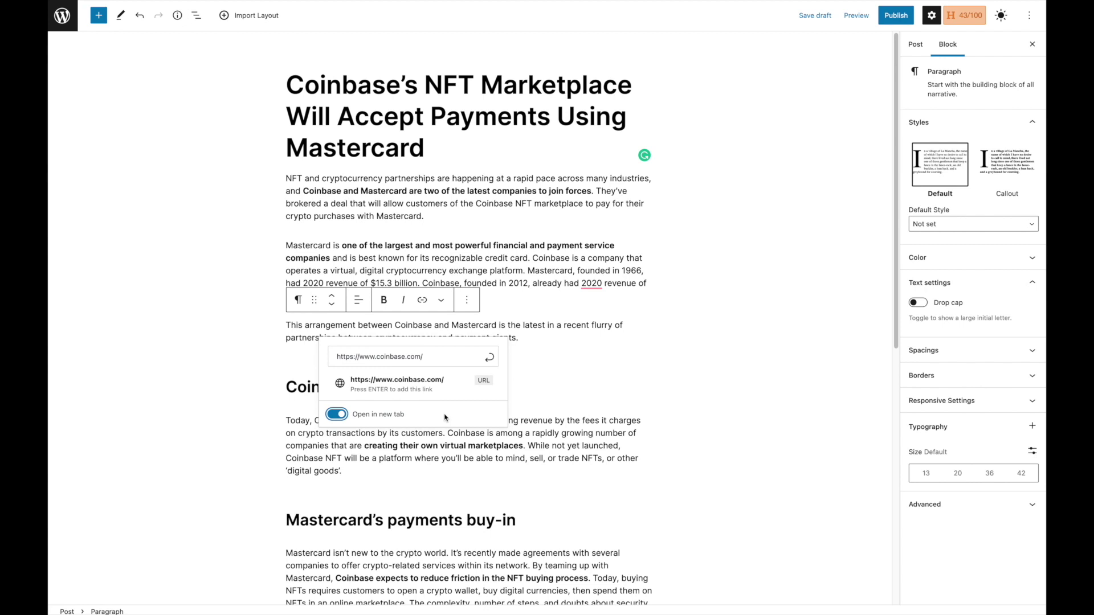
pyautogui.click(445, 417)
pyautogui.moveTo(445, 418); pyautogui.dragTo(461, 382)
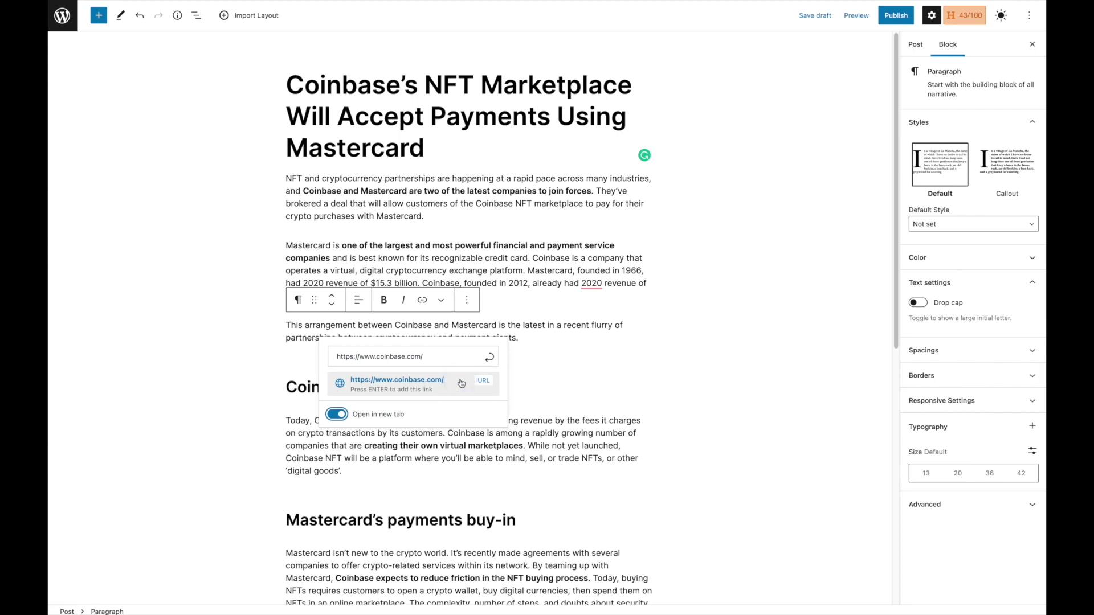
pyautogui.click(461, 383)
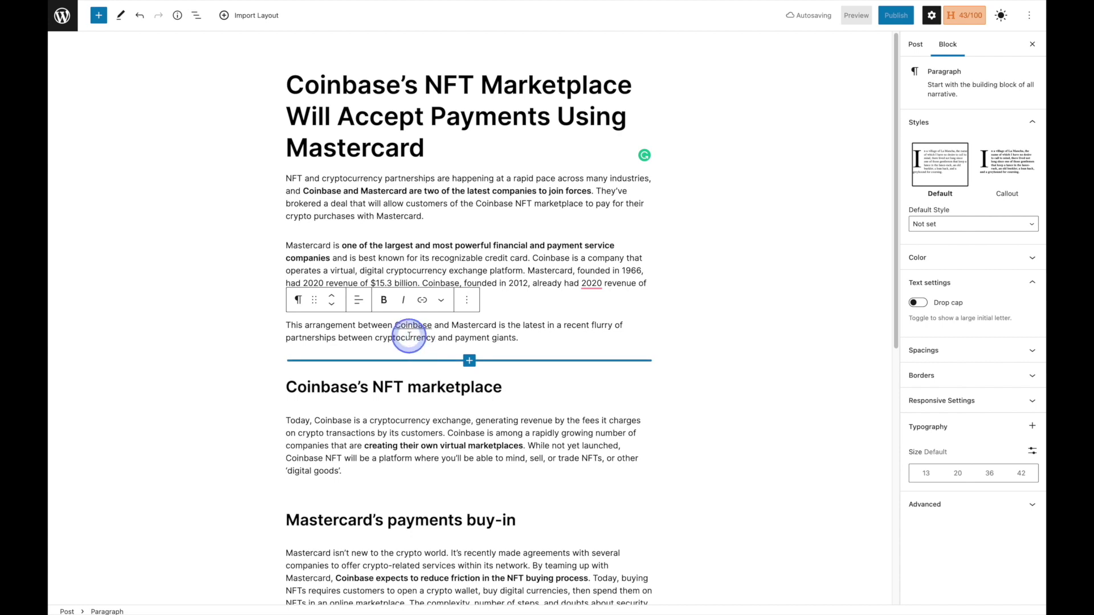
pyautogui.click(430, 327)
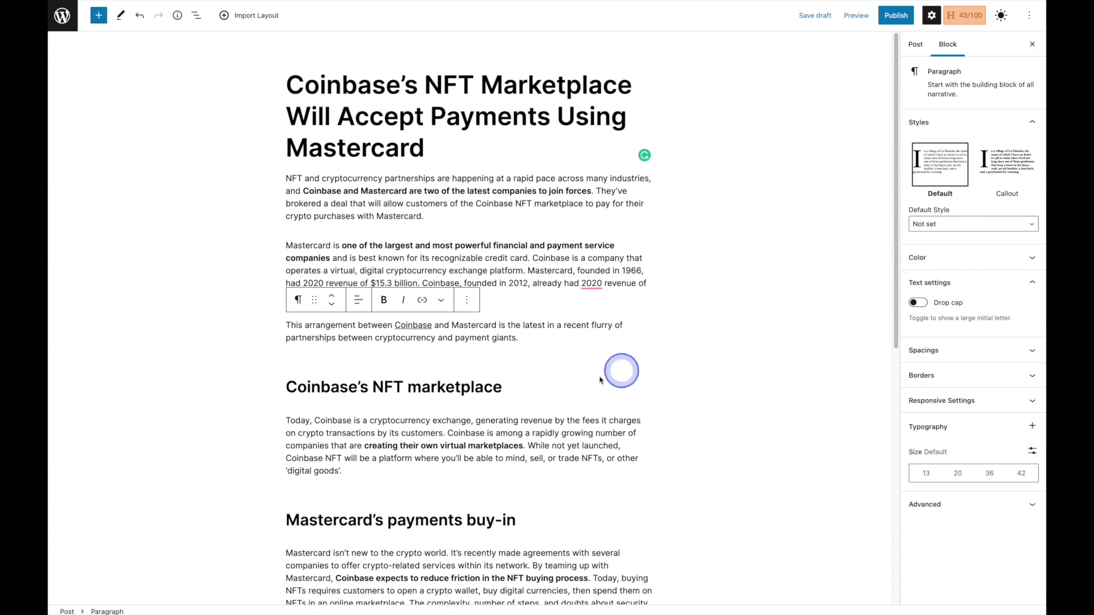
pyautogui.doubleClick(479, 328)
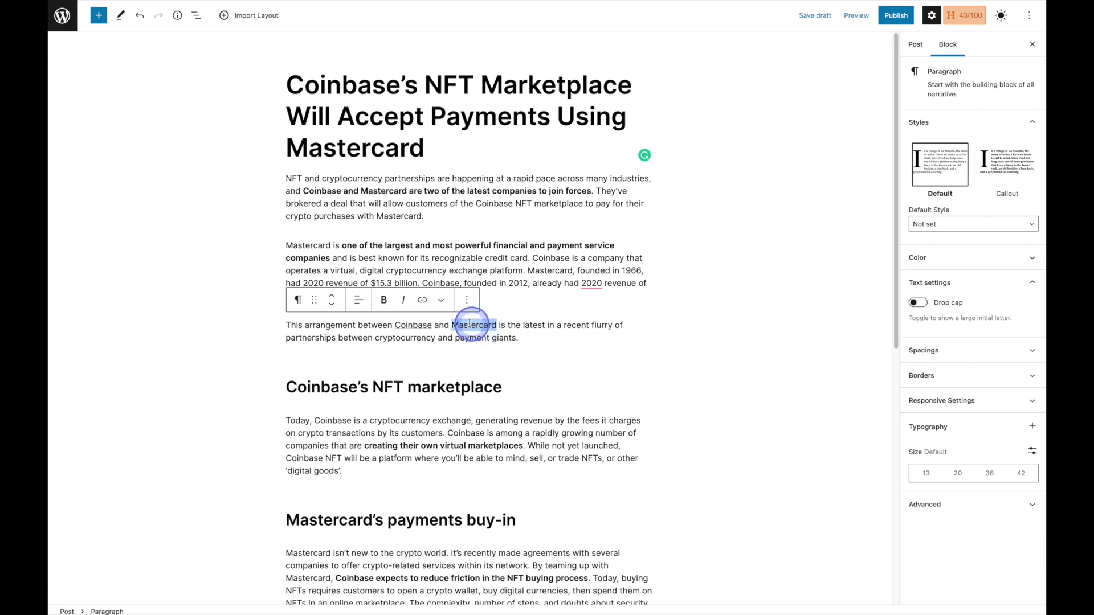
pyautogui.click(421, 301)
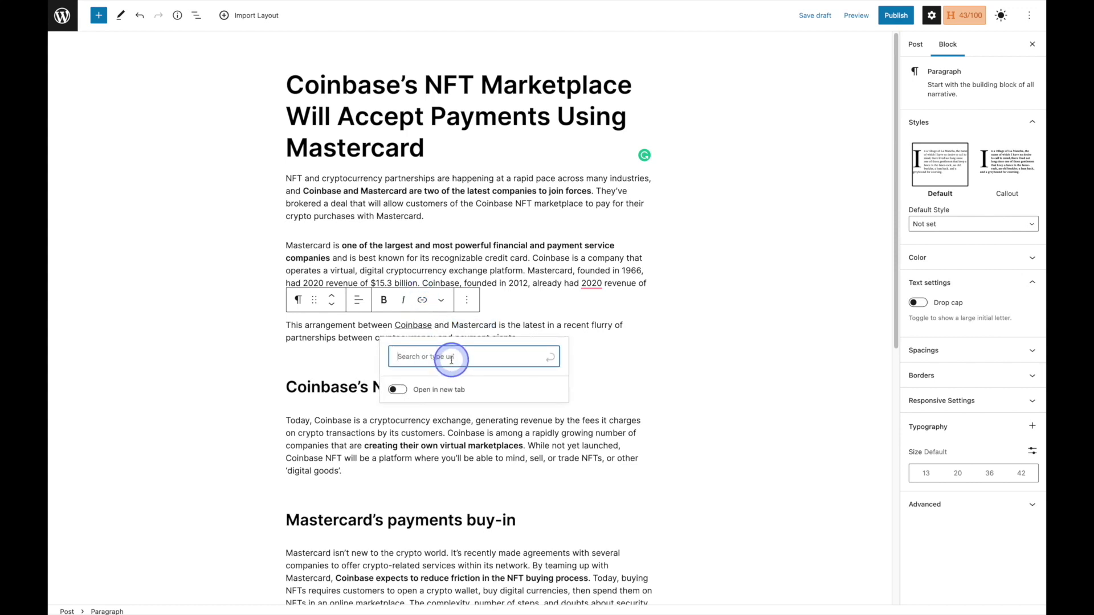
pyautogui.press('super+v')
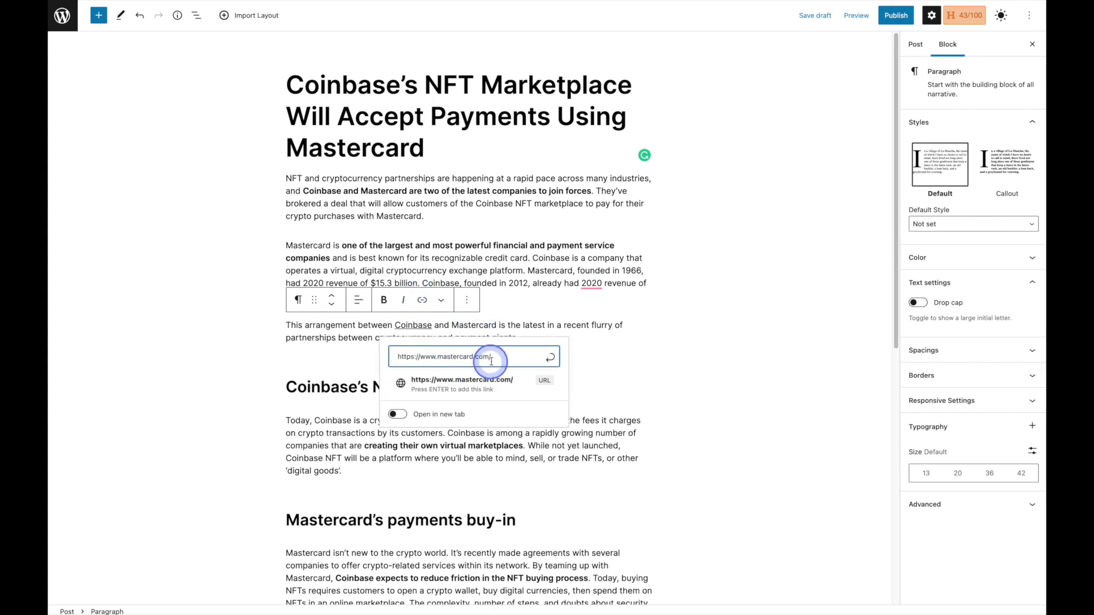
pyautogui.click(399, 415)
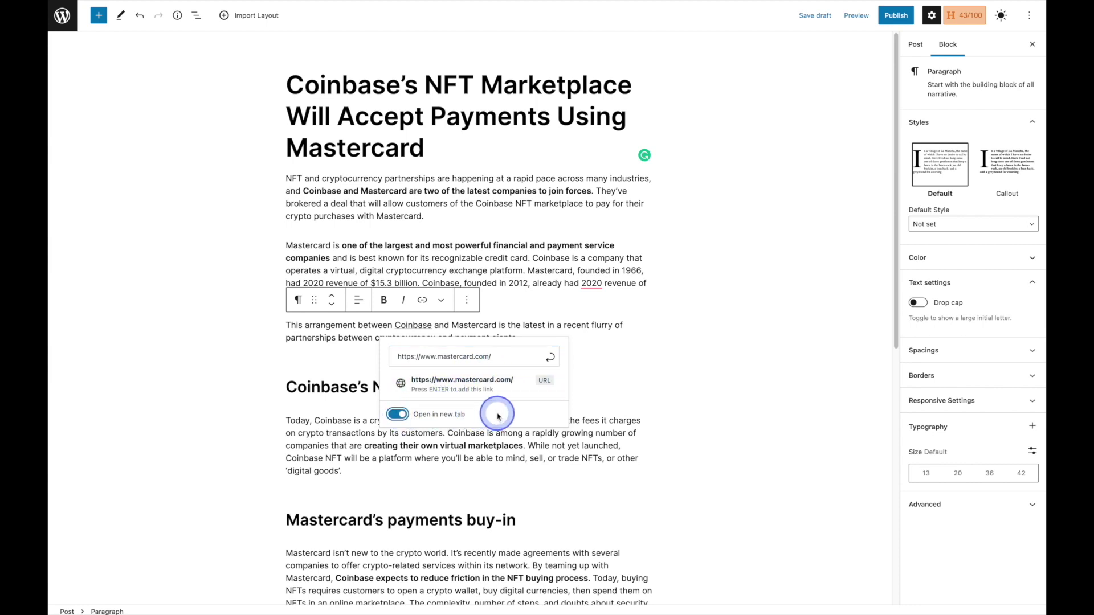
pyautogui.click(520, 387)
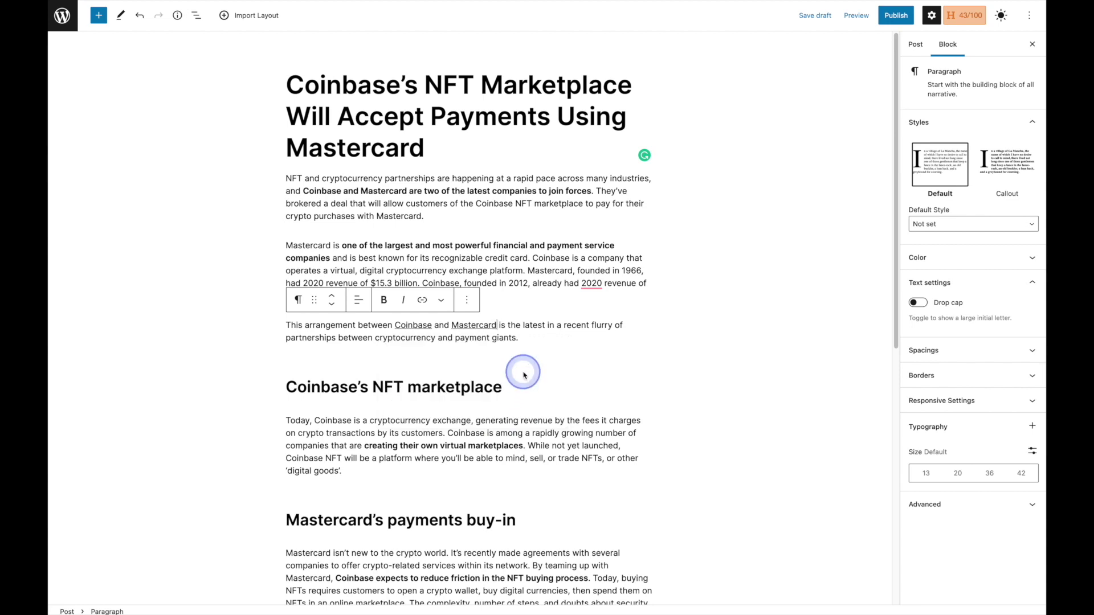
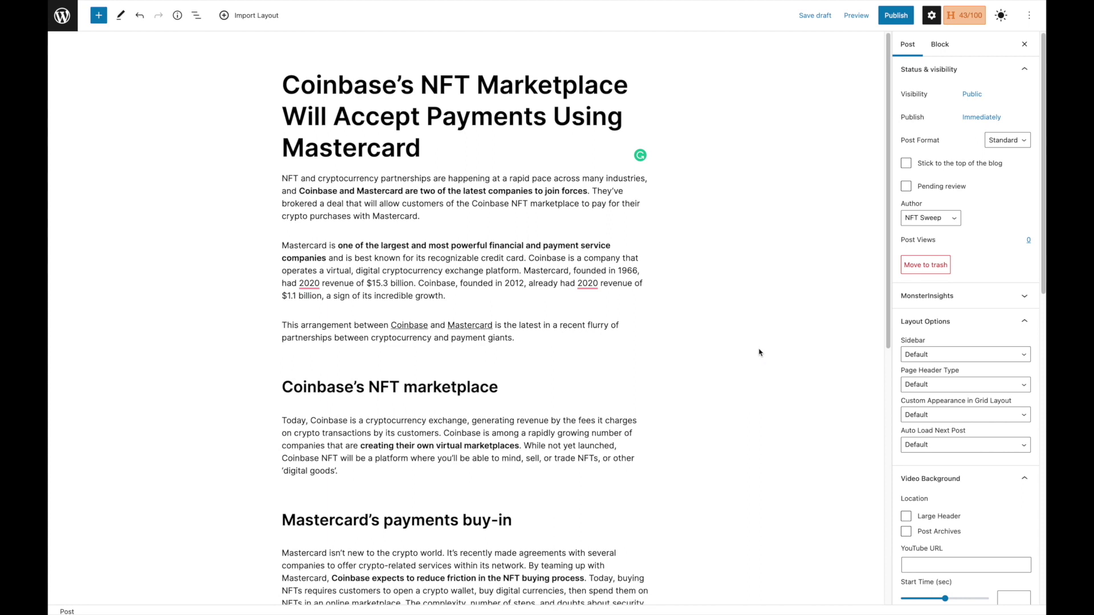
# - Preview the post in a new tab and review the layout, headings and bold phrases from beginning to end
pyautogui.click(858, 17)
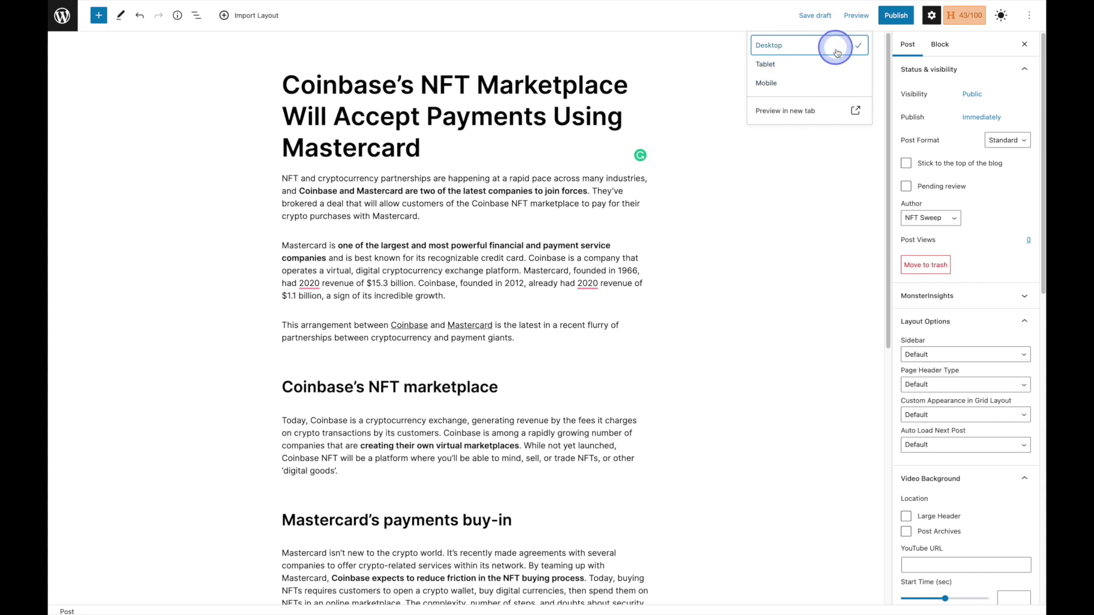
pyautogui.click(845, 118)
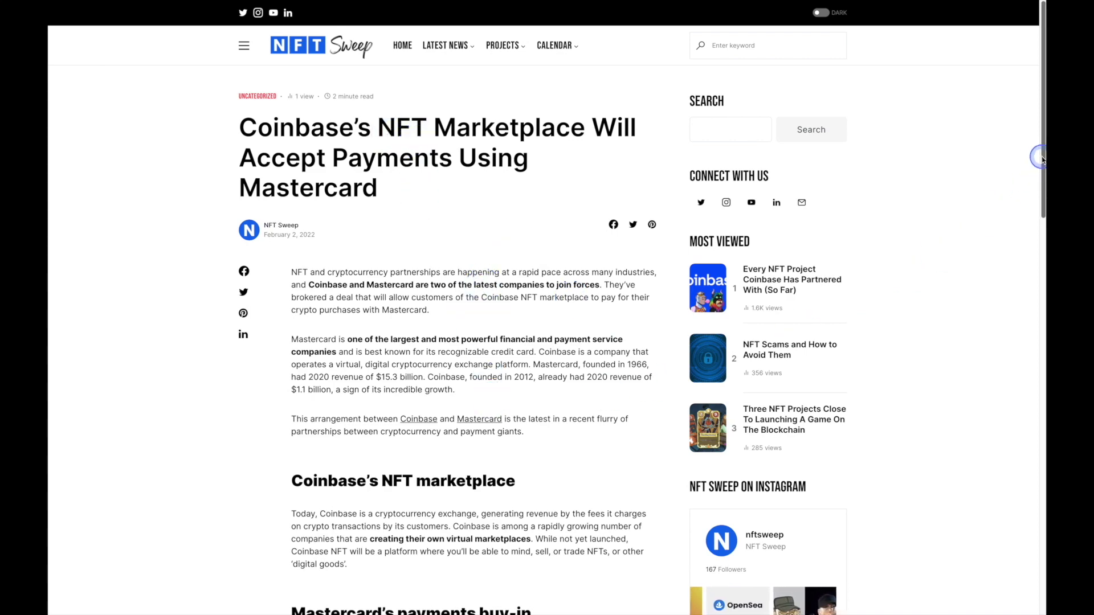
pyautogui.scroll(-5, 1033, 263)
pyautogui.scroll(-4, 1033, 284)
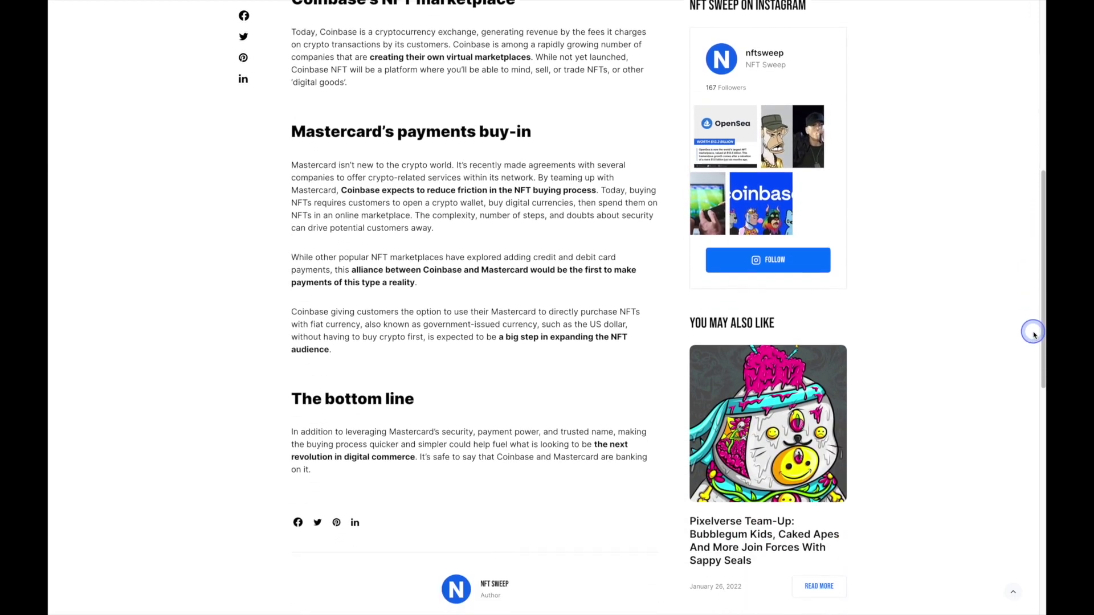
pyautogui.scroll(1, 1029, 303)
pyautogui.scroll(7, 1029, 302)
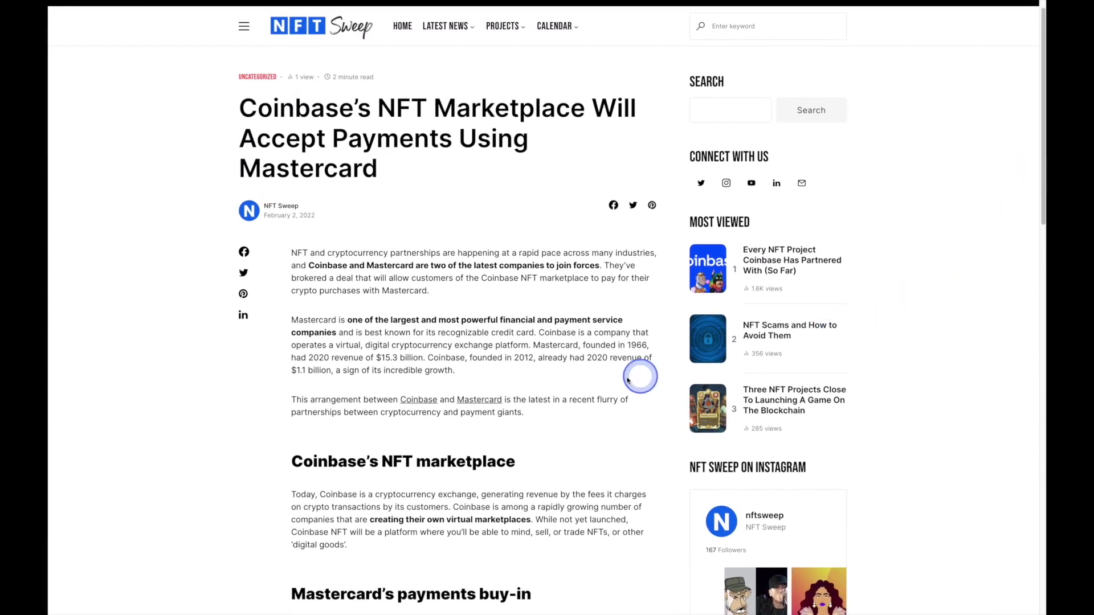
# - Test the Coinbase and Mastercard links from the preview, then close it and return to the post editor
pyautogui.click(417, 400)
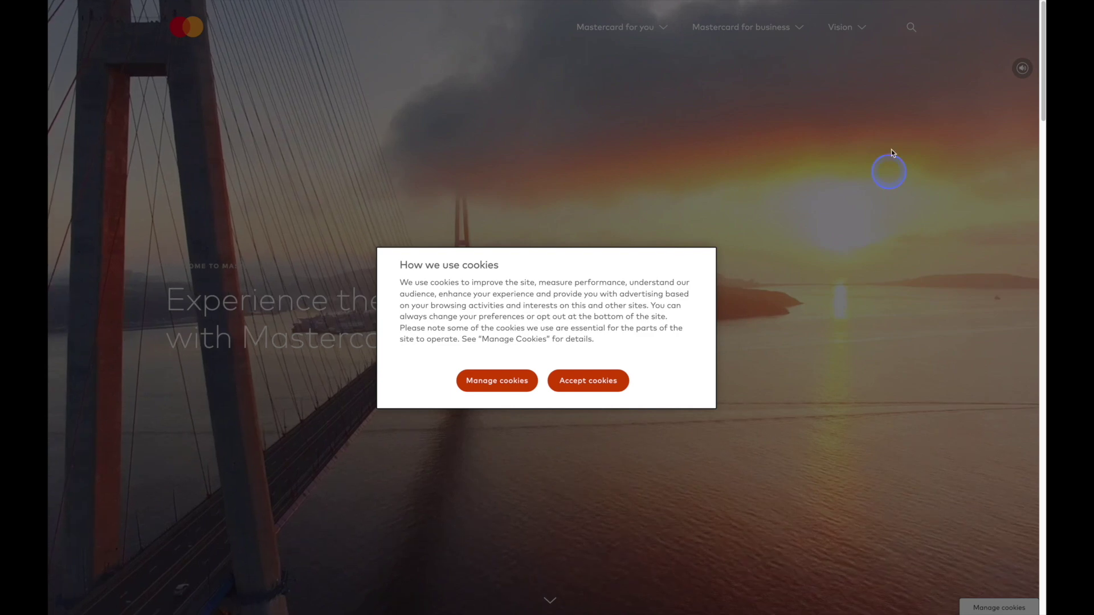
pyautogui.click(907, 23)
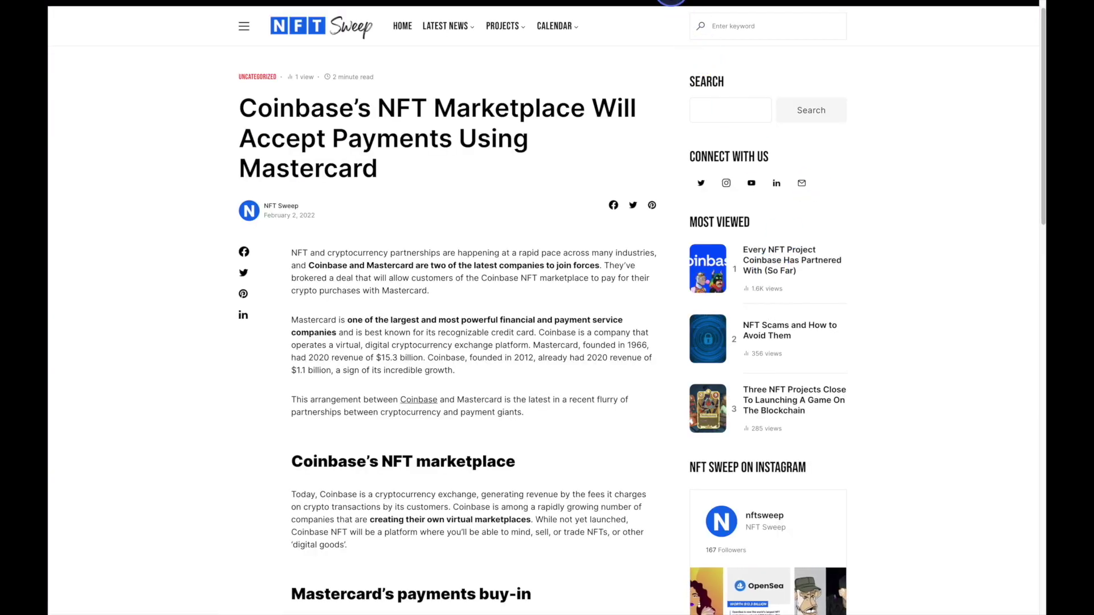
pyautogui.hotkey('ctrl', 'w')
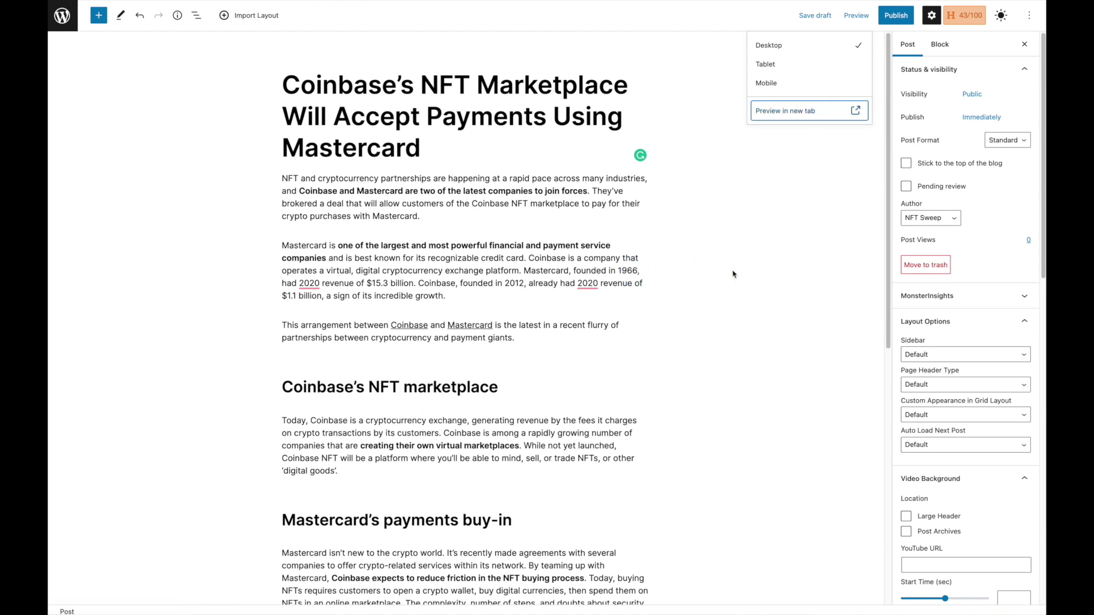
pyautogui.click(737, 274)
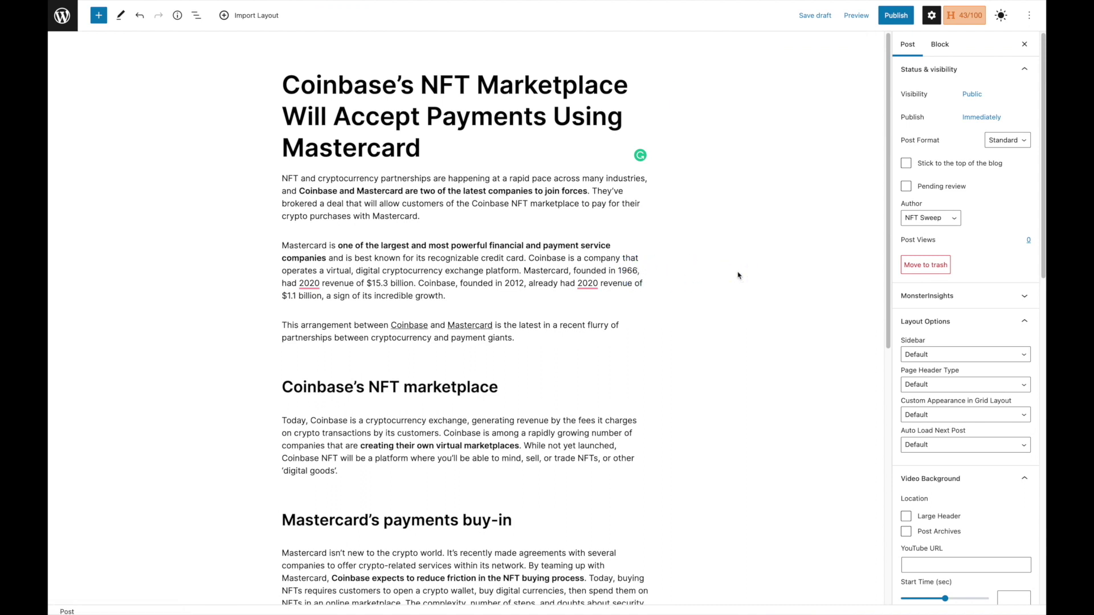
pyautogui.click(738, 276)
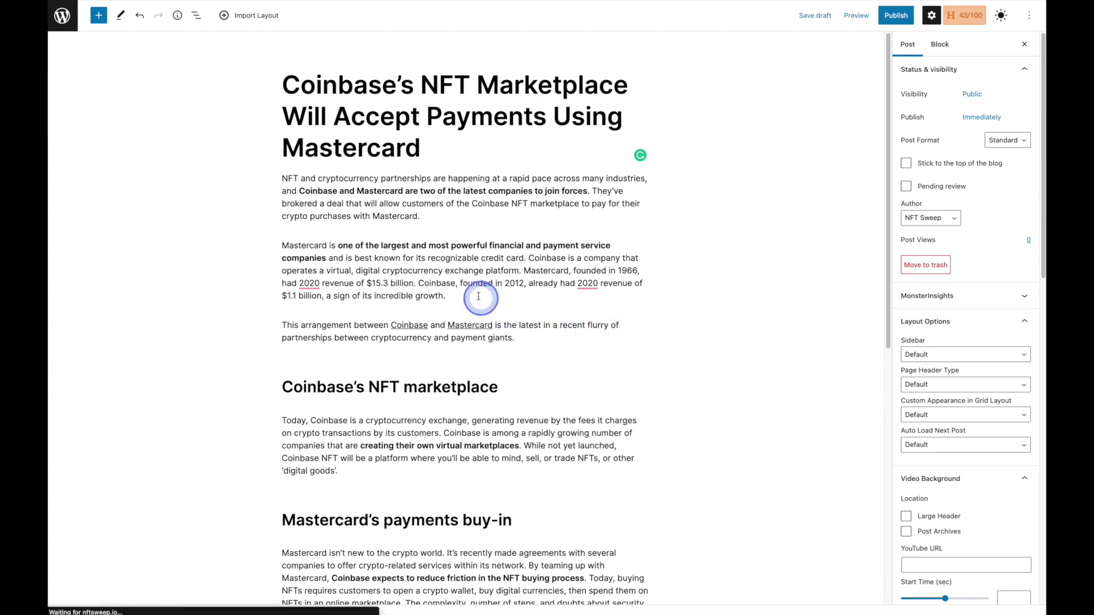
# - Insert an image block between the third introductory paragraph and the "Coinbase's NFT marketplace" heading
pyautogui.moveTo(460, 235)
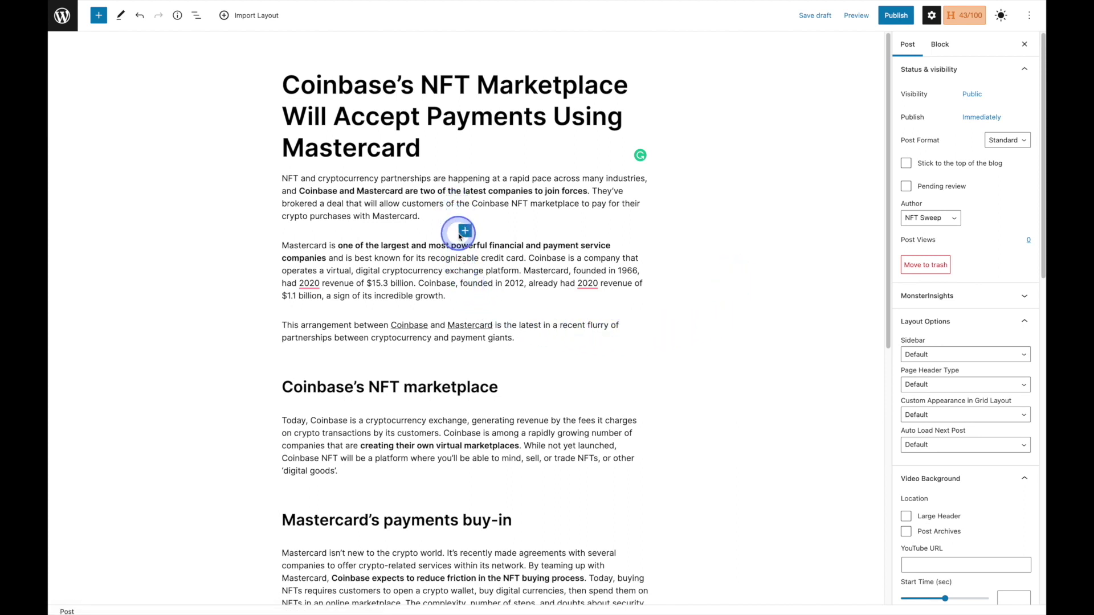
pyautogui.moveTo(467, 311)
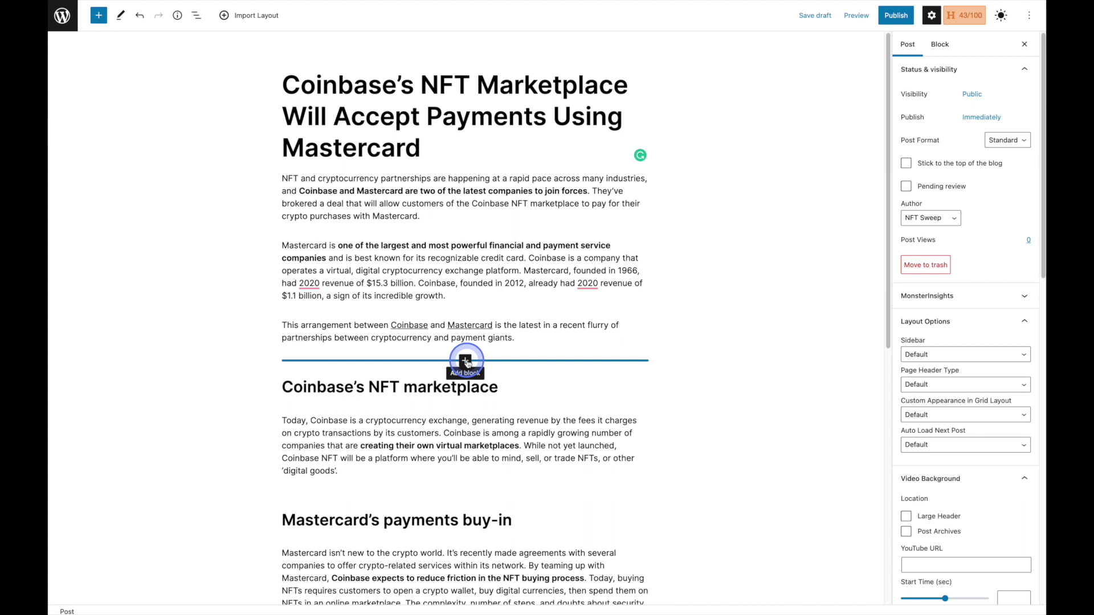
pyautogui.click(466, 360)
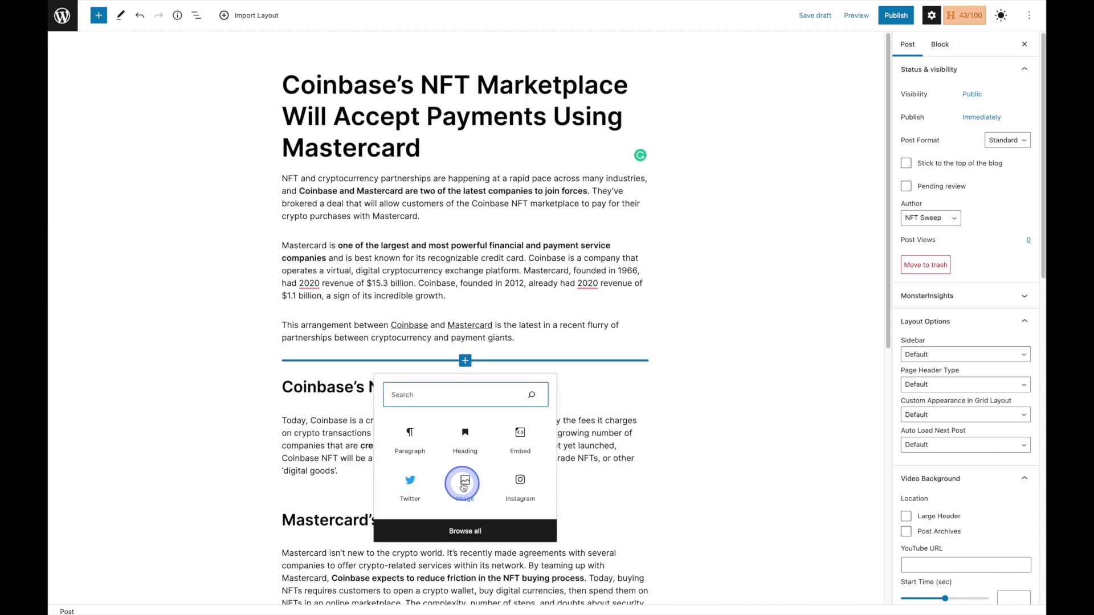
pyautogui.click(464, 486)
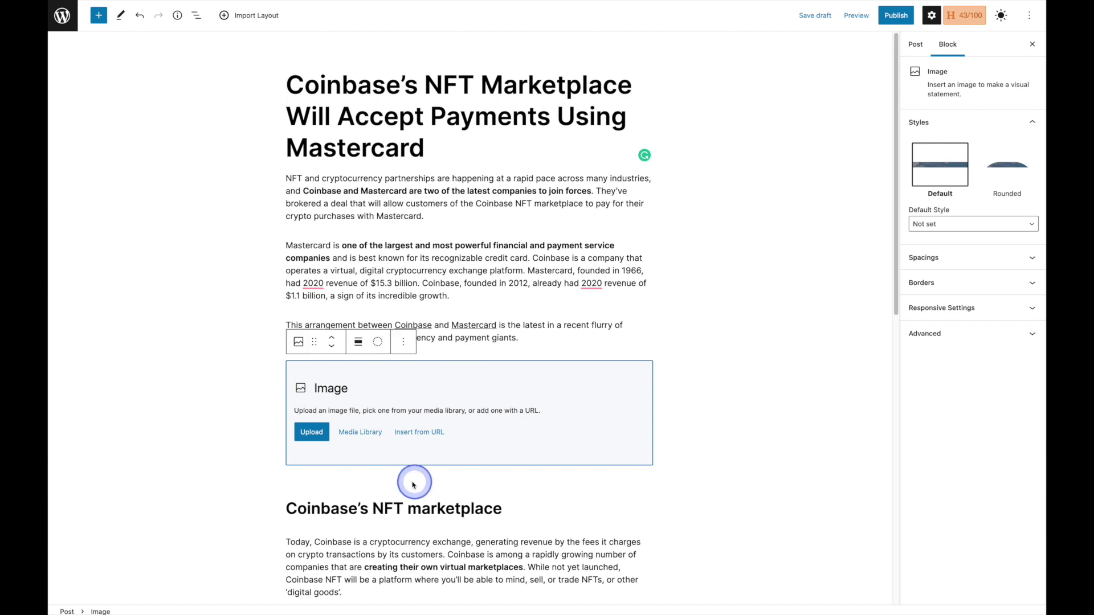
# - Upload the blue Coinbase image with the four cartoon animal characters into the image block
pyautogui.click(308, 433)
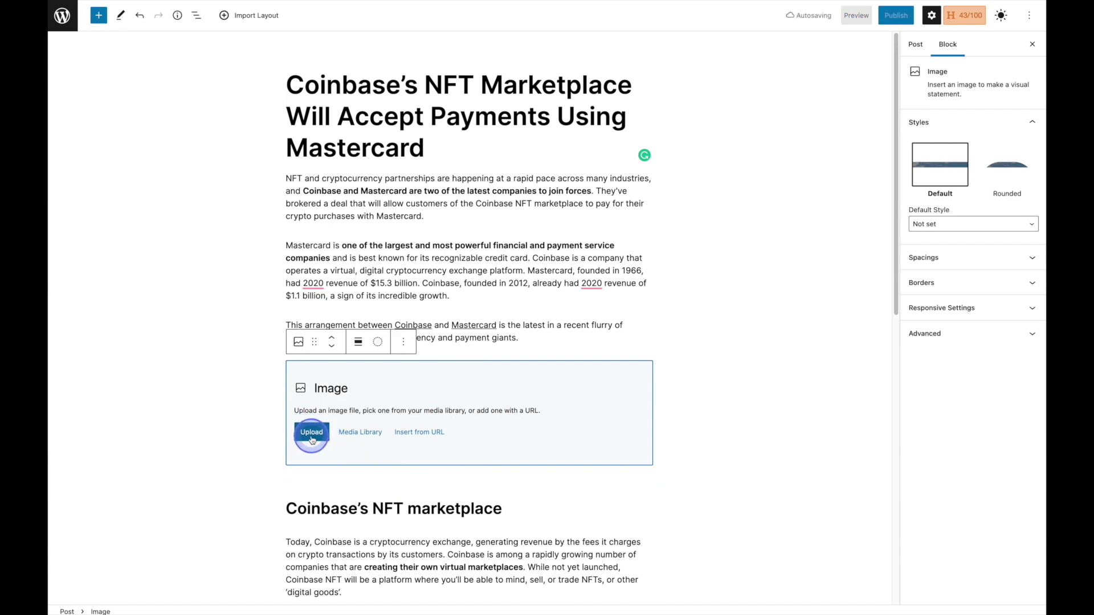
pyautogui.click(360, 434)
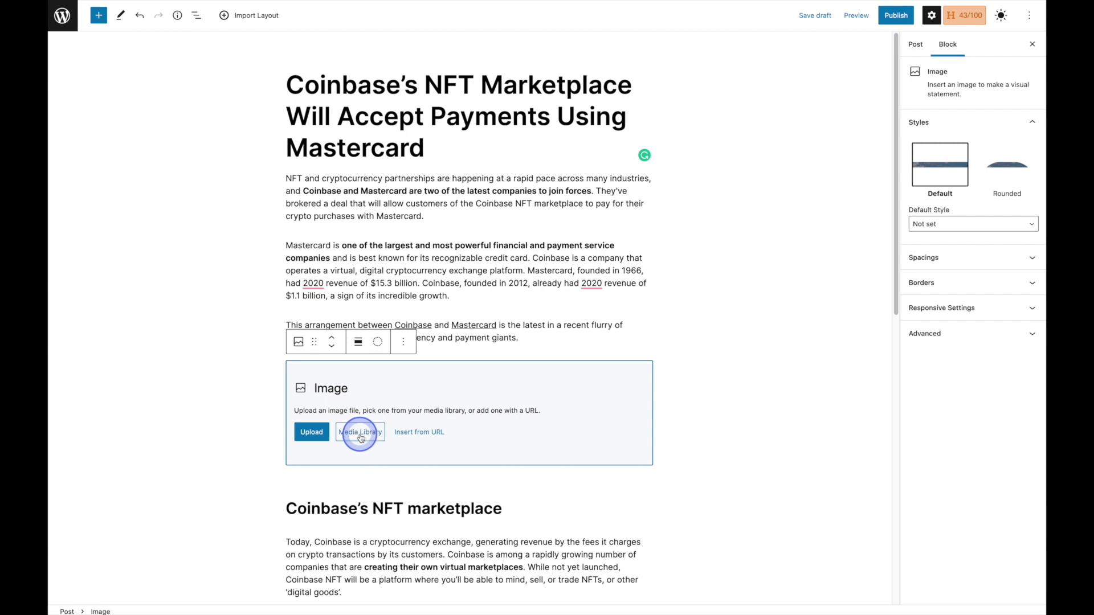
pyautogui.click(423, 436)
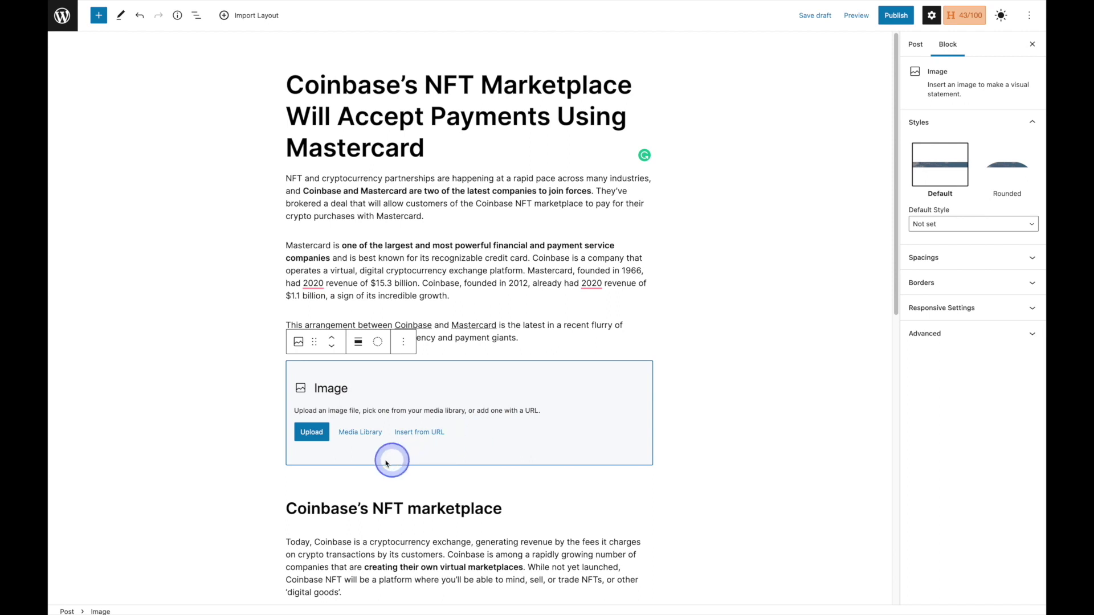
pyautogui.click(317, 436)
pyautogui.click(782, 469)
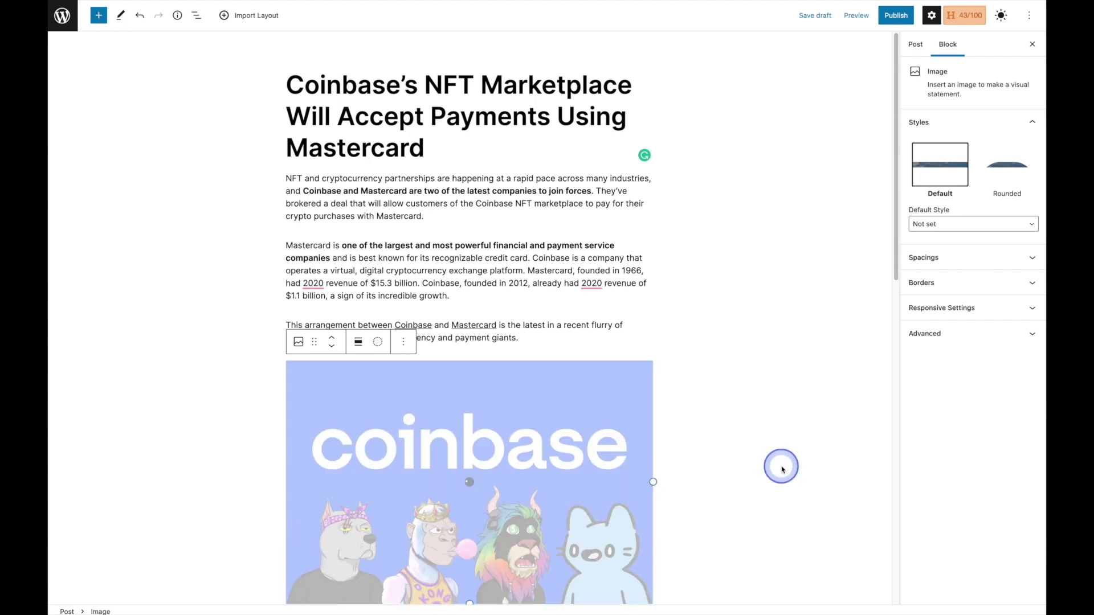
pyautogui.click(871, 280)
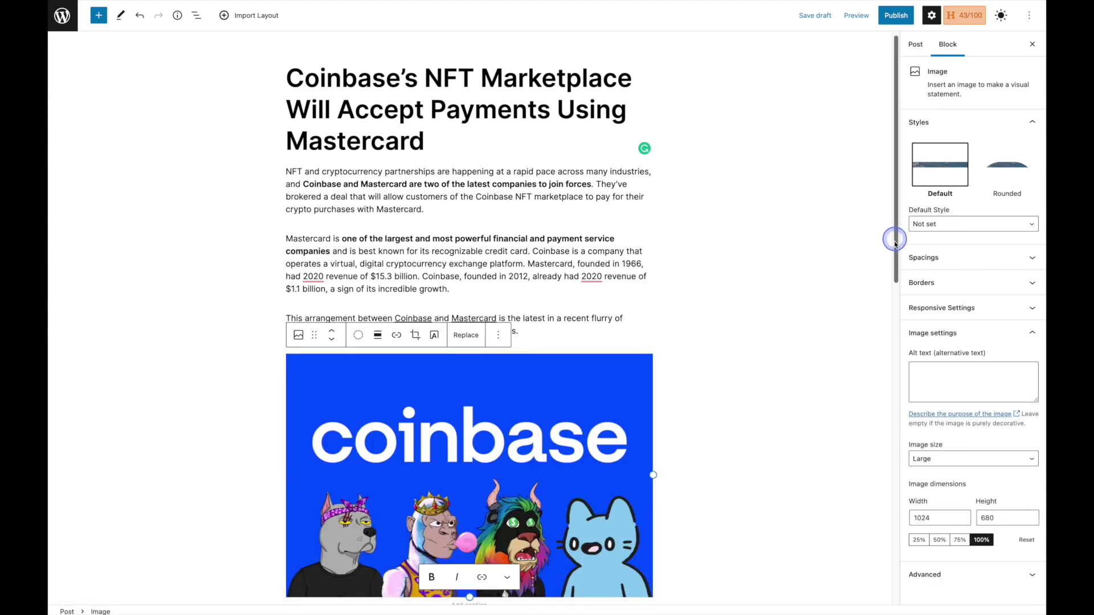
# - Open the caption beneath the Coinbase image for editing
pyautogui.moveTo(895, 240); pyautogui.dragTo(685, 415)
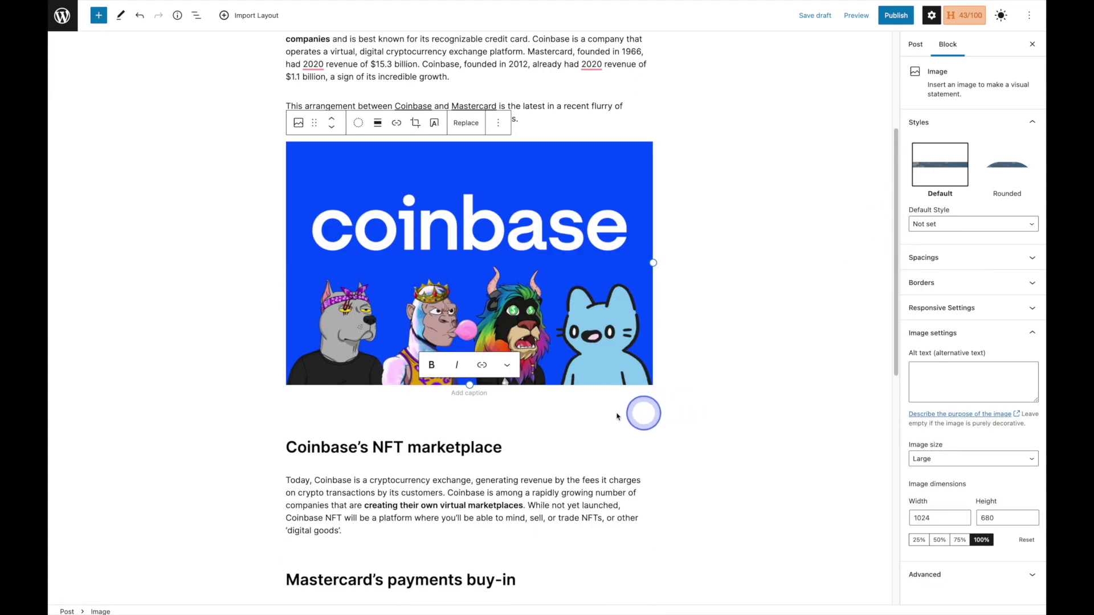
pyautogui.click(468, 393)
pyautogui.moveTo(587, 415)
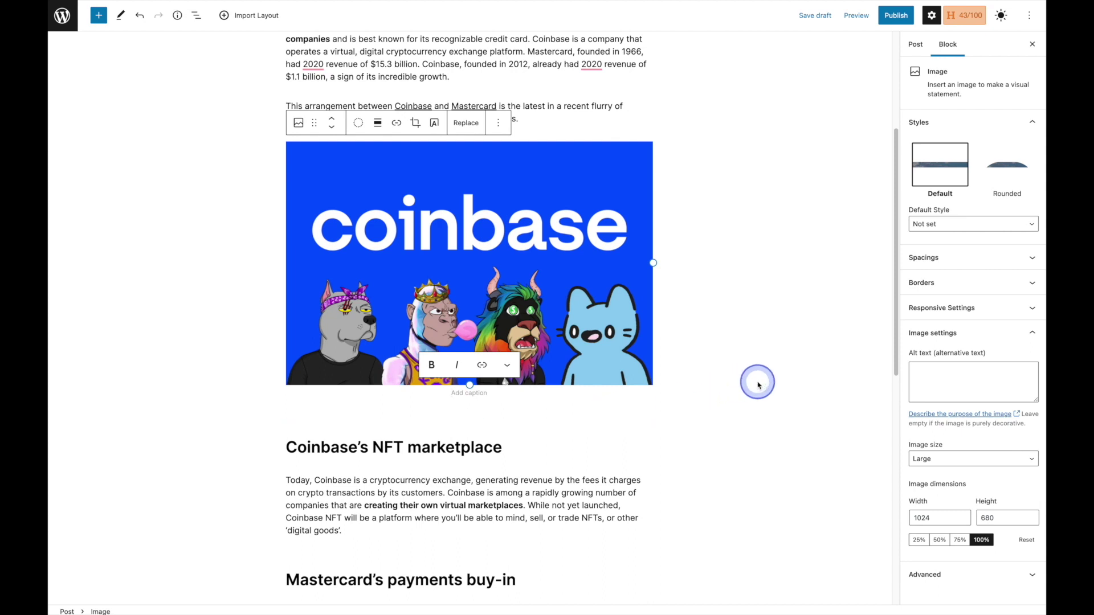
# - Enter the caption "Purchase NFTs on Coinbase NFT Using Mastercard" beneath the Coinbase image
pyautogui.write('Purchase NFTs on')
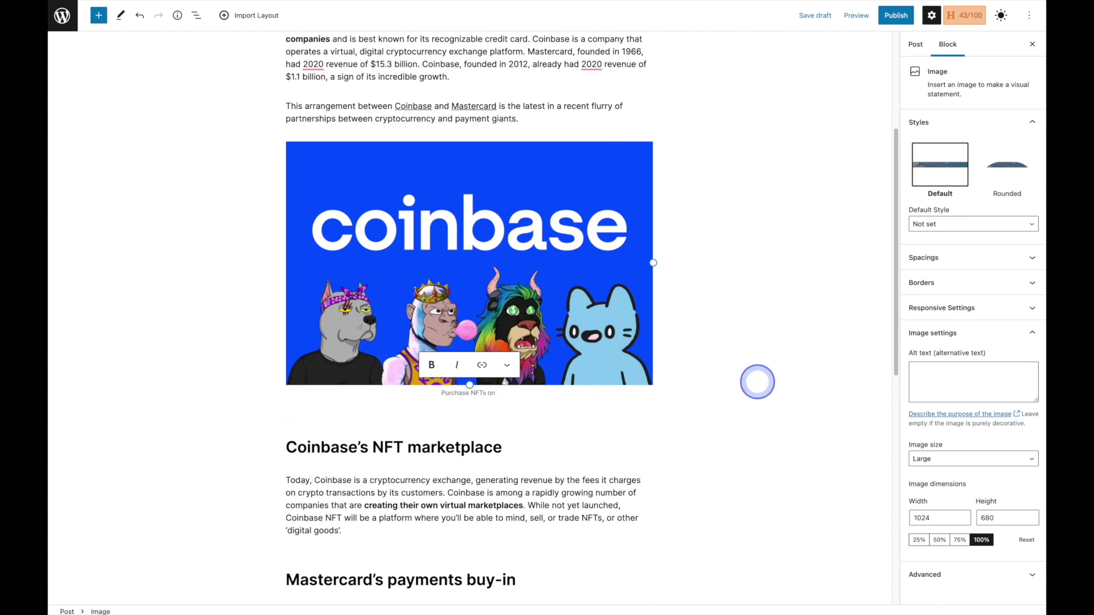
pyautogui.write(' using Mastercard')
pyautogui.click(808, 347)
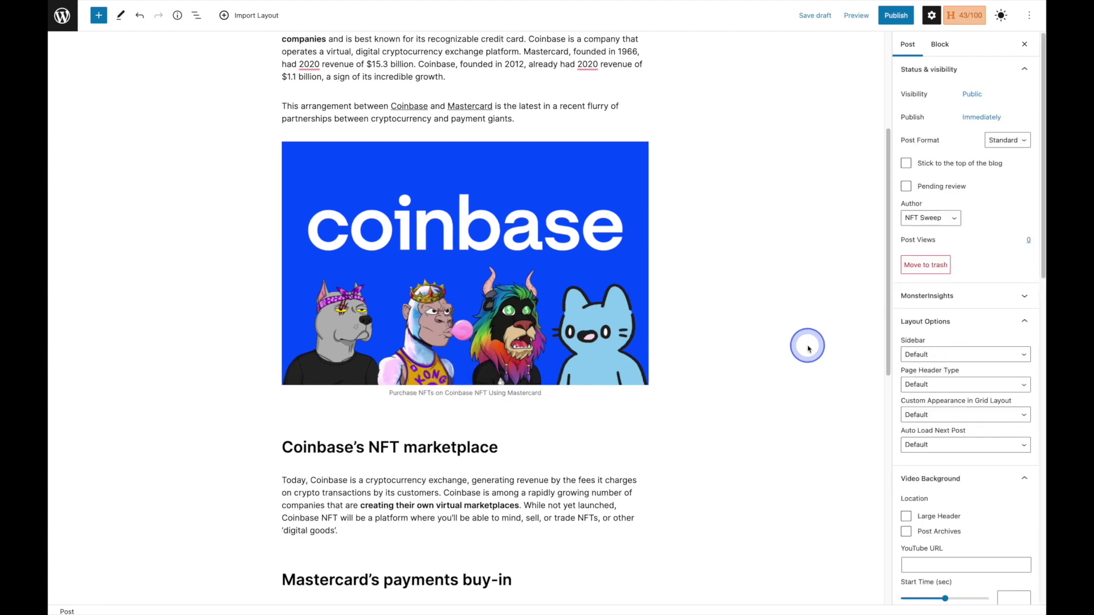
# - Preview the post in a new tab to check the Coinbase image and its caption, then return to the editor
pyautogui.click(855, 16)
pyautogui.click(825, 110)
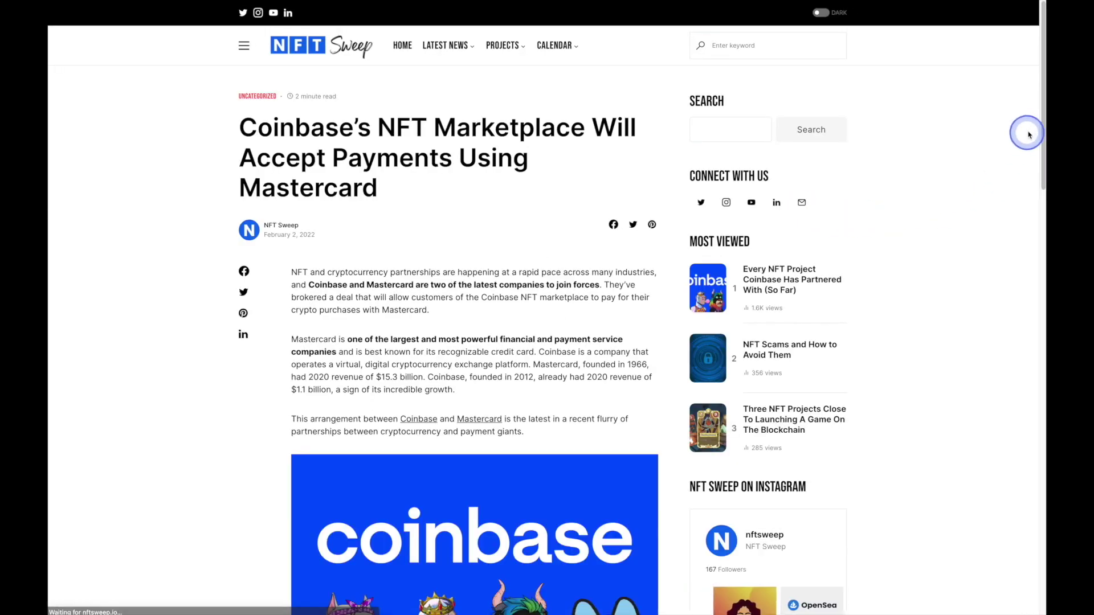
pyautogui.scroll(-4, 1025, 148)
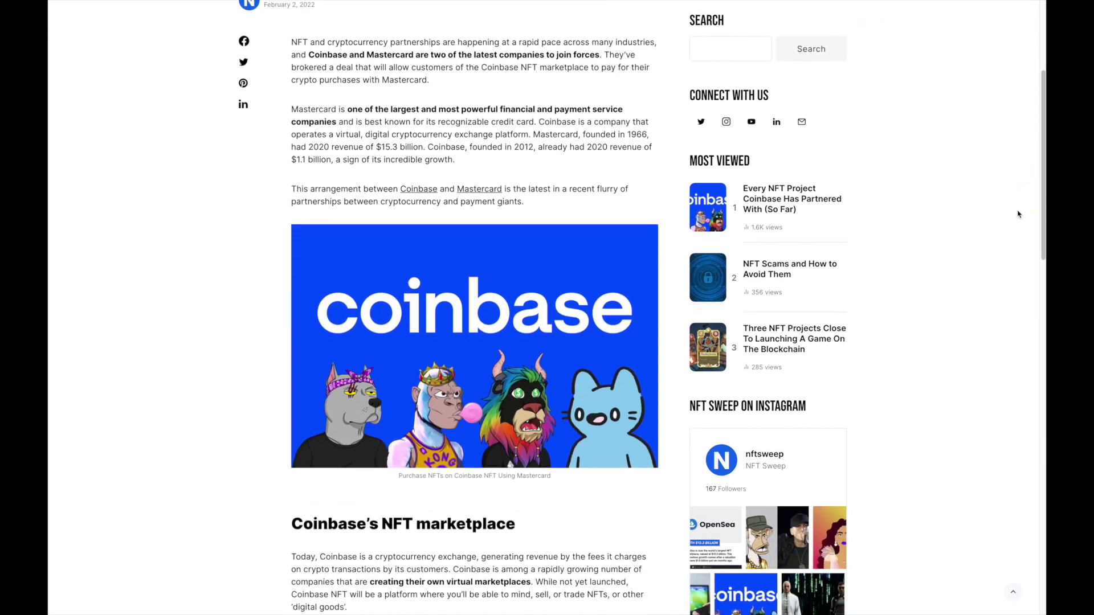
pyautogui.click(997, 208)
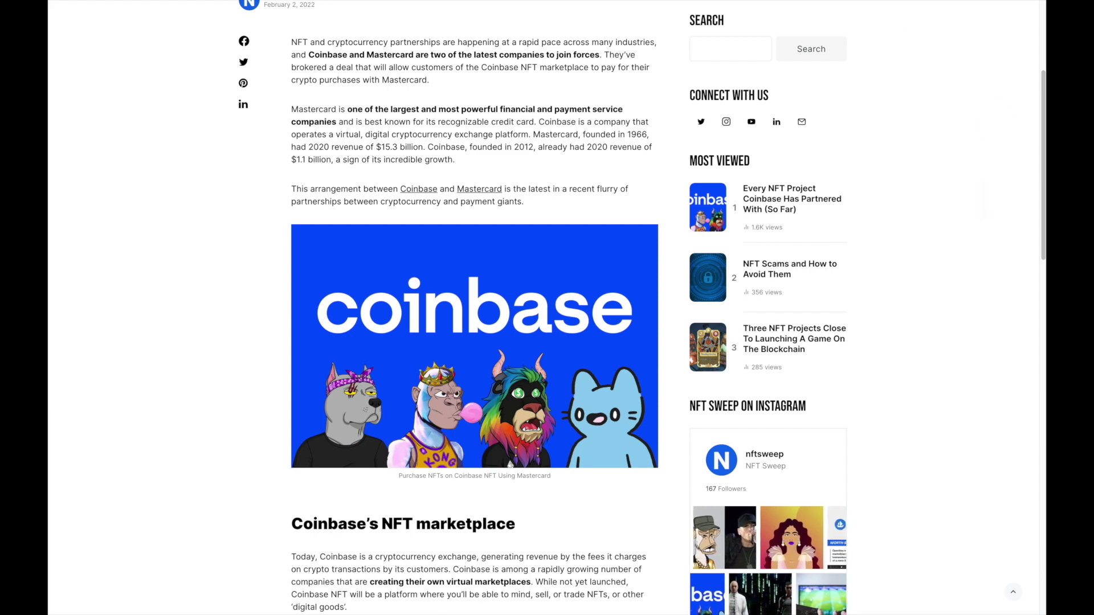
pyautogui.hotkey('ctrl', 'w')
pyautogui.click(736, 311)
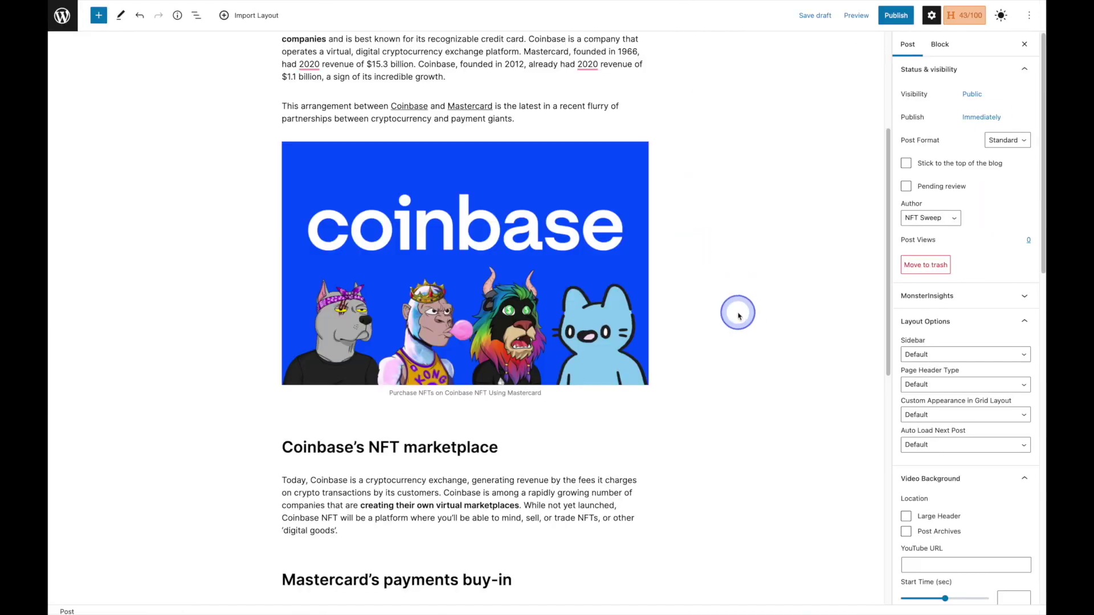
pyautogui.click(578, 302)
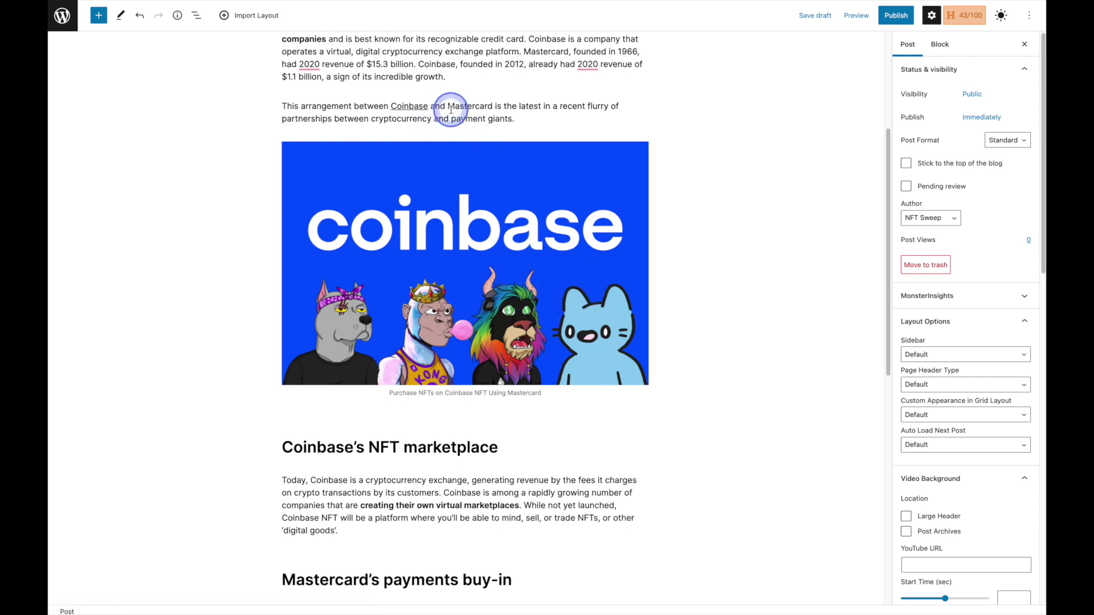
pyautogui.click(541, 220)
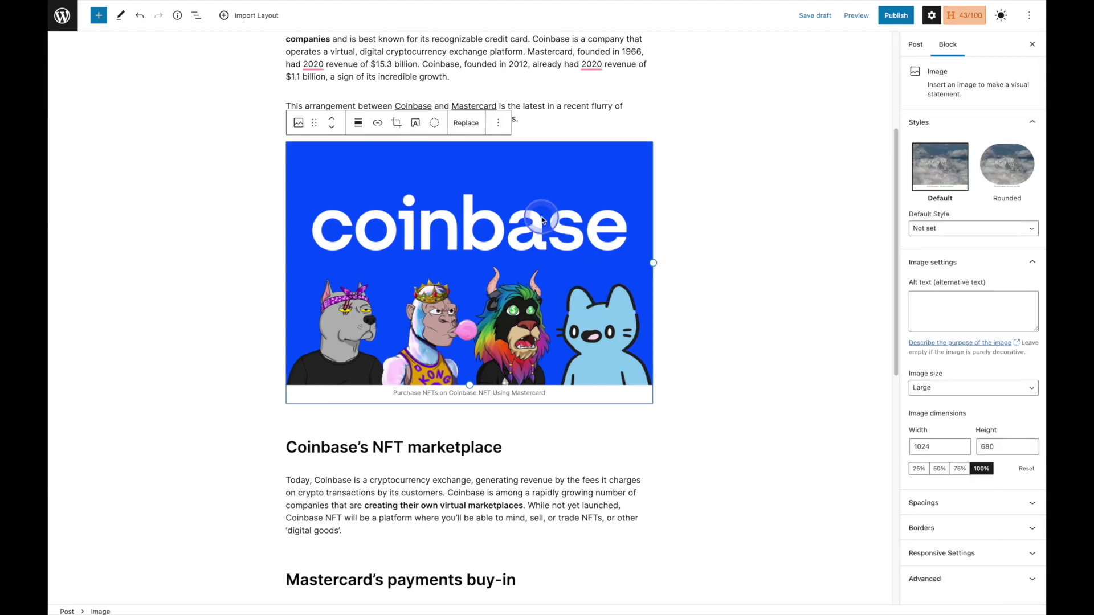
pyautogui.click(377, 123)
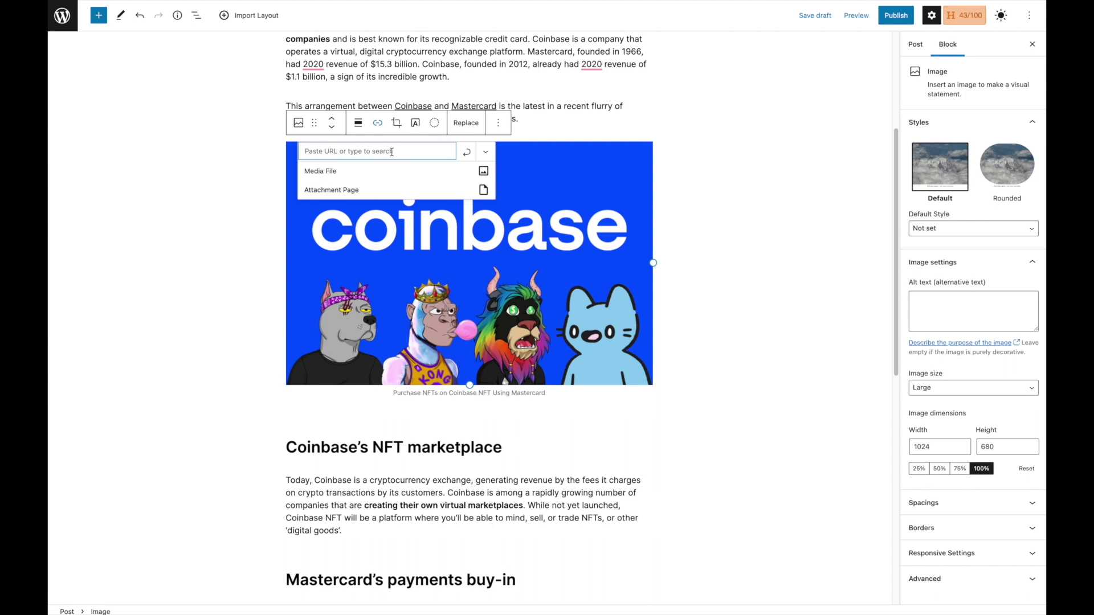
pyautogui.write('https://www.coinbase.com/')
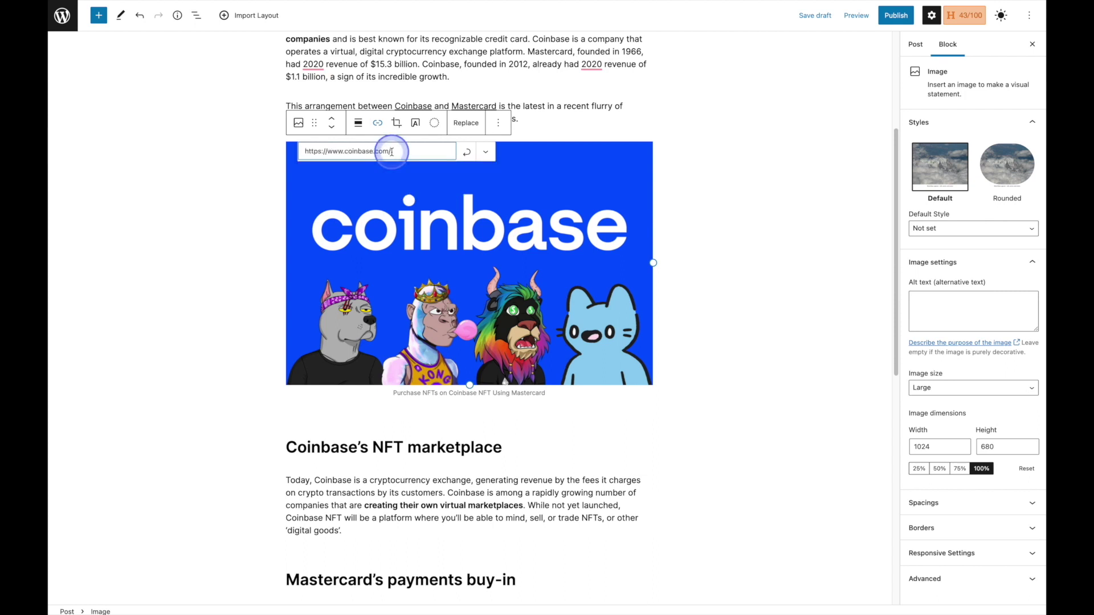
pyautogui.click(485, 153)
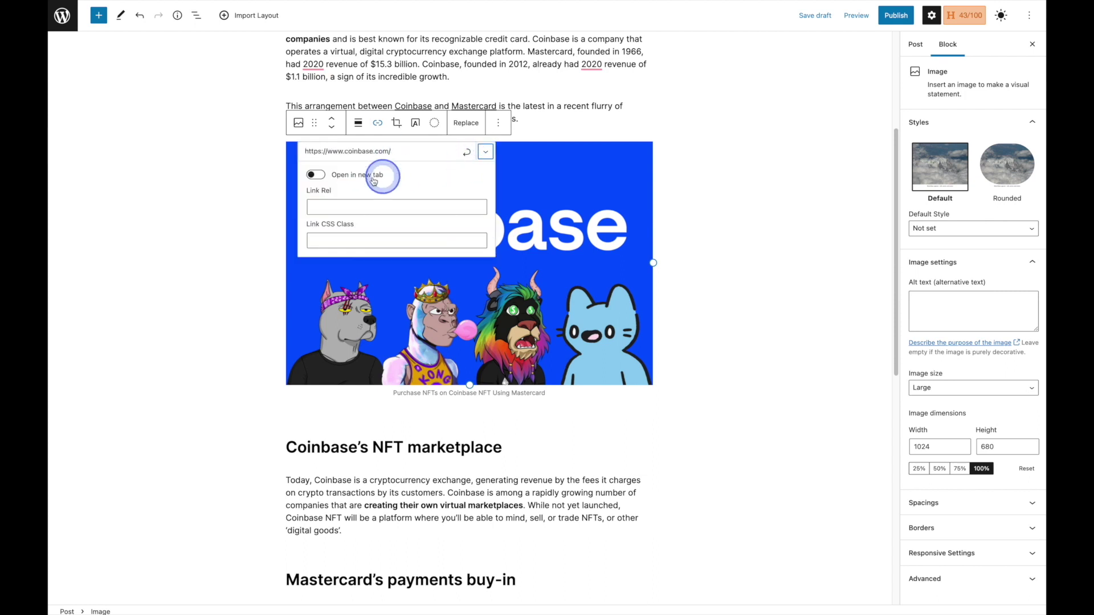
pyautogui.click(316, 175)
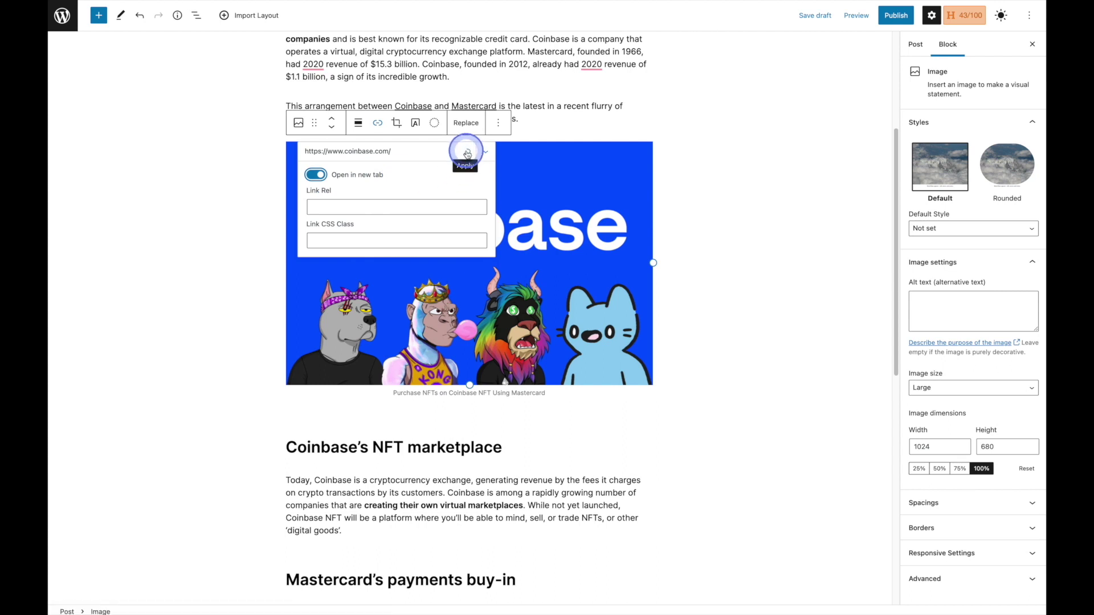
pyautogui.click(468, 153)
pyautogui.click(691, 205)
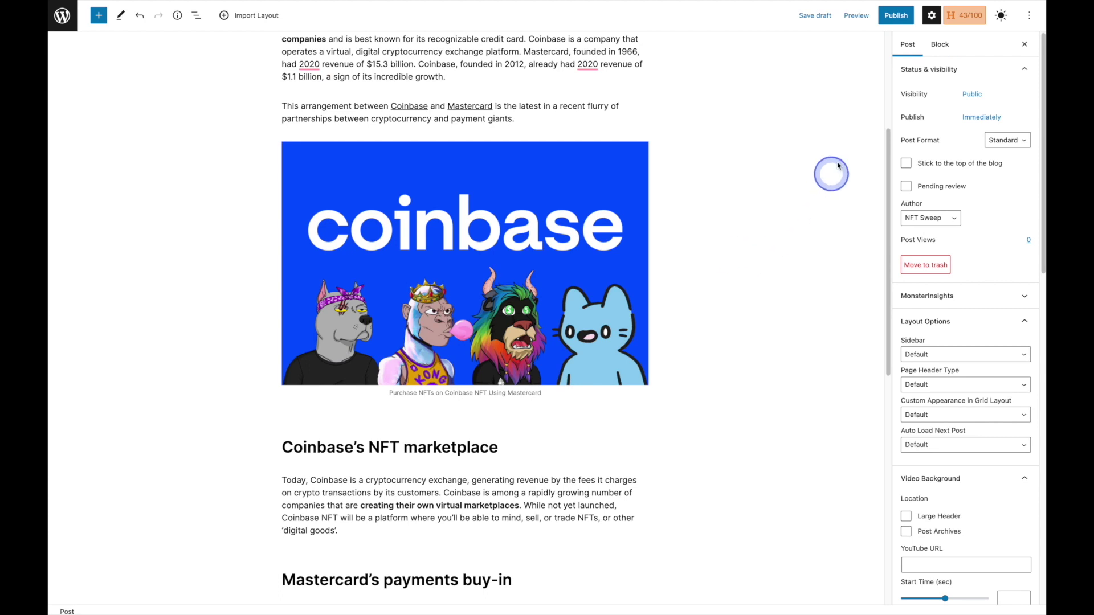
# - Test the Coinbase image's link from a new-tab preview of the post, then return to the post editor
pyautogui.click(856, 15)
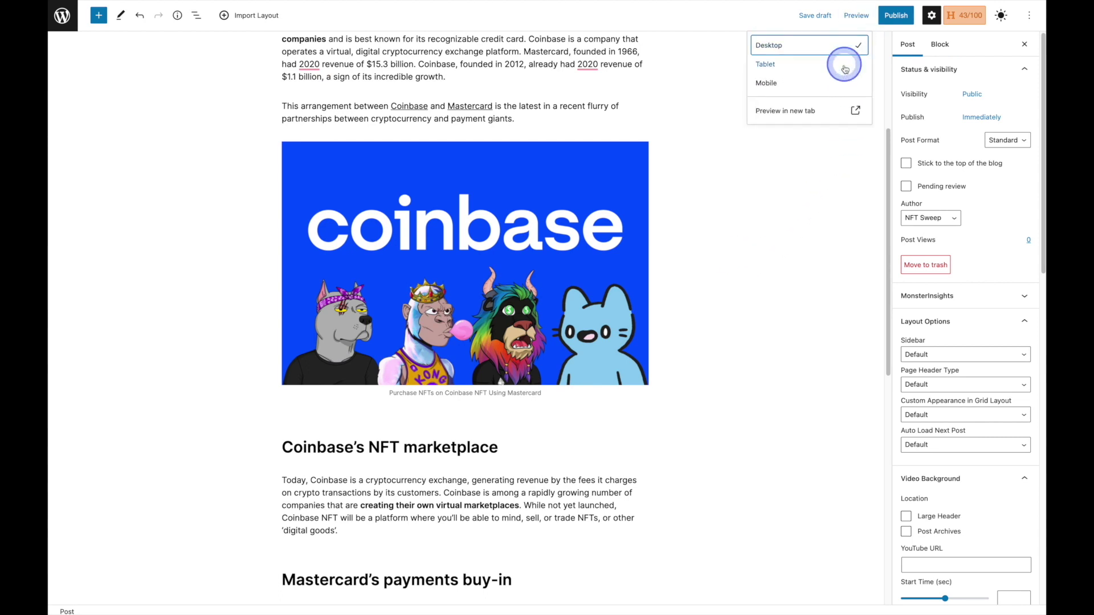
pyautogui.click(831, 110)
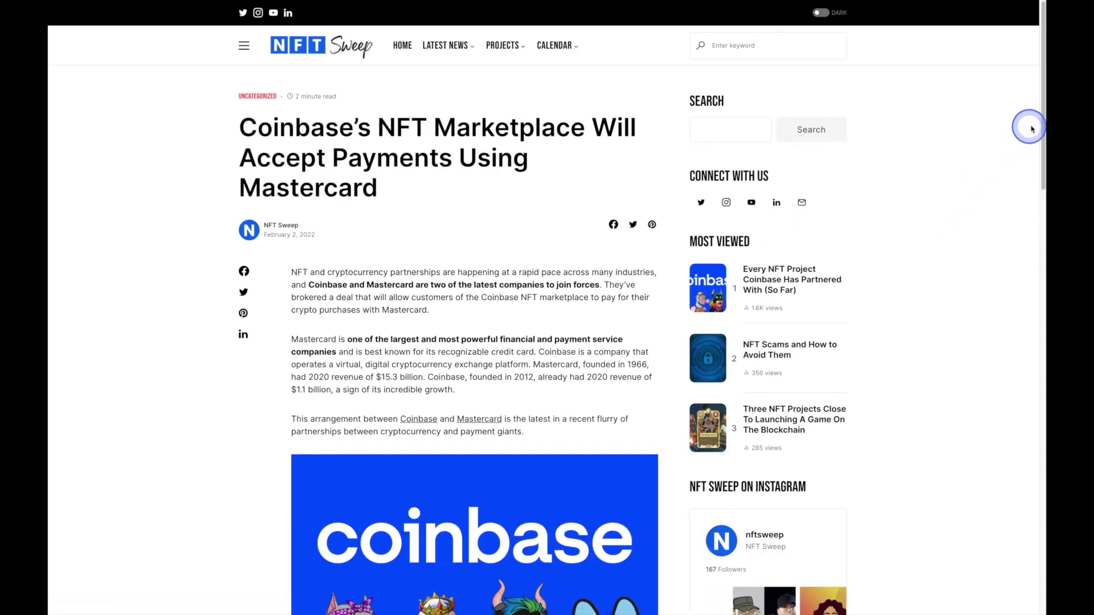
pyautogui.scroll(-4, 1035, 122)
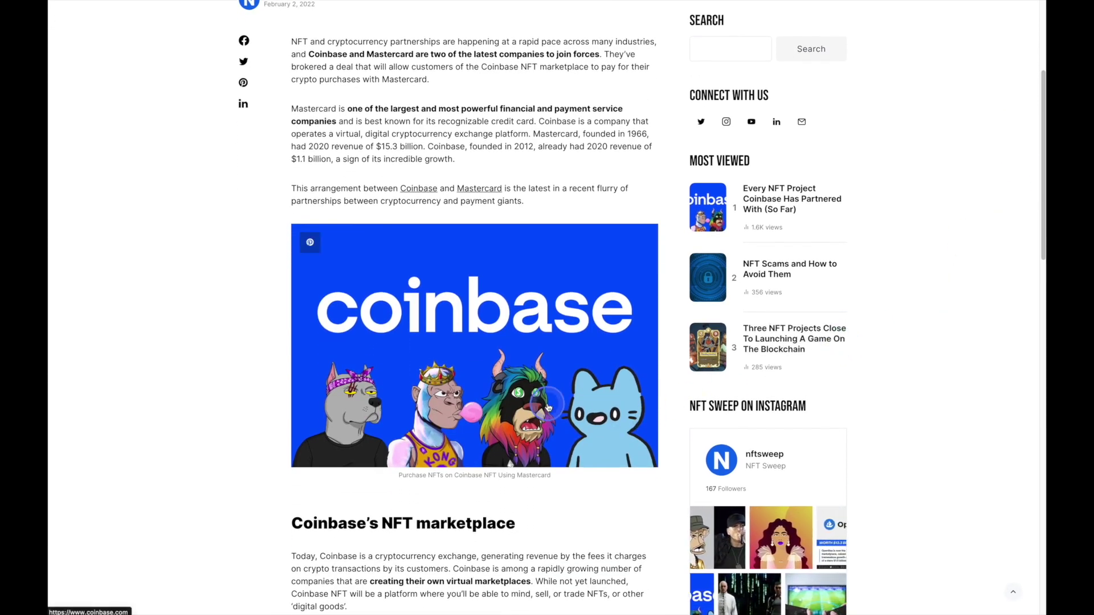
pyautogui.click(581, 420)
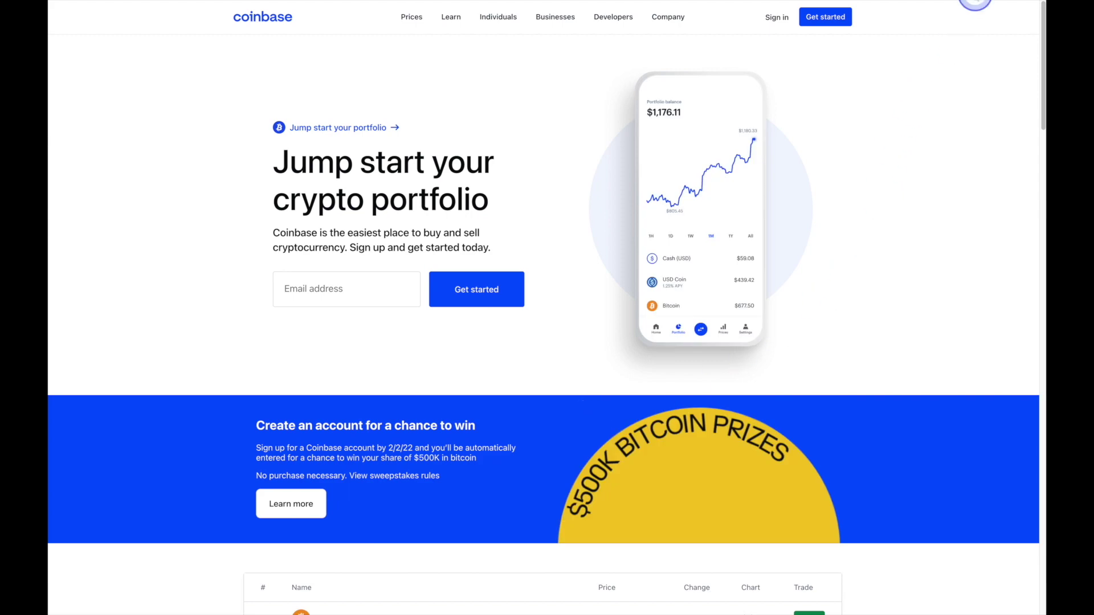
pyautogui.hotkey('alt', 'Left')
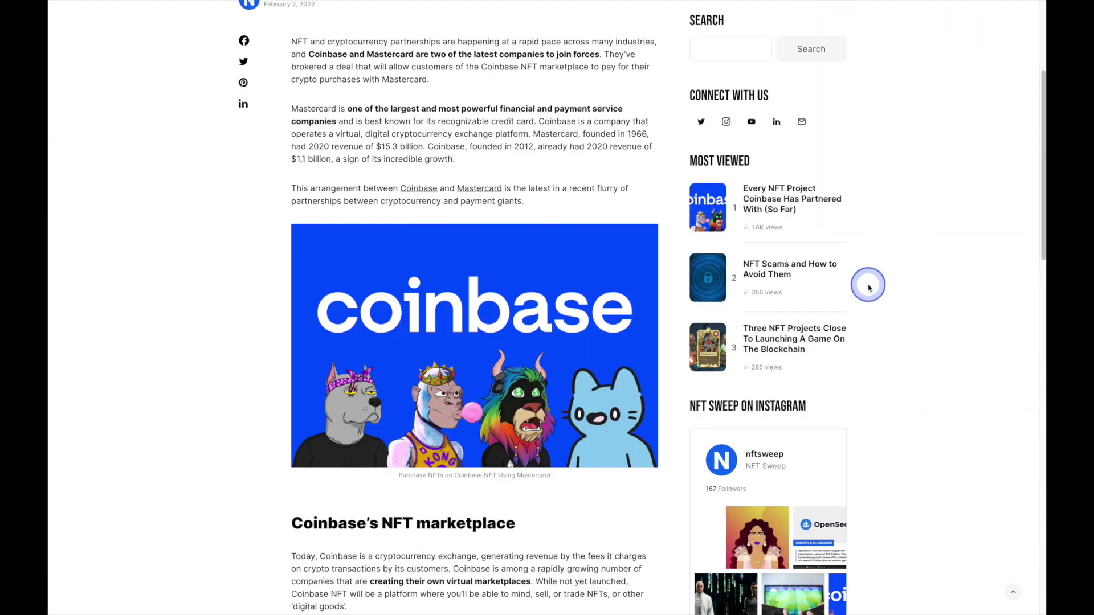
pyautogui.hotkey('ctrl', 'w')
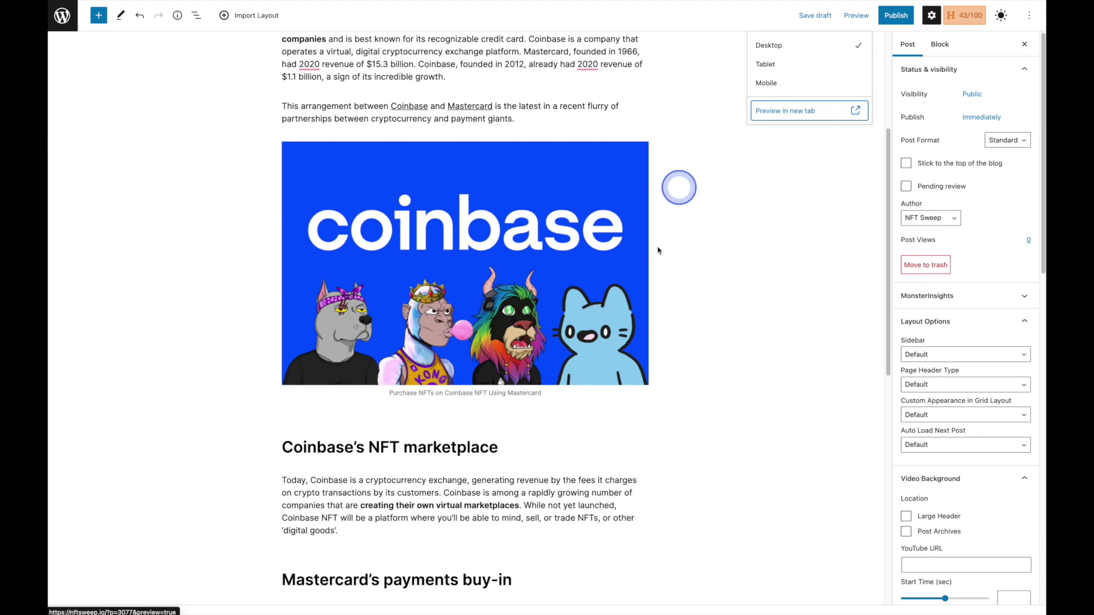
pyautogui.click(689, 321)
# - Add a paragraph block above "The bottom line" heading and paste the YouTube video link to embed the Coinbase x Mastercard video
pyautogui.moveTo(886, 298); pyautogui.dragTo(883, 474)
pyautogui.click(780, 377)
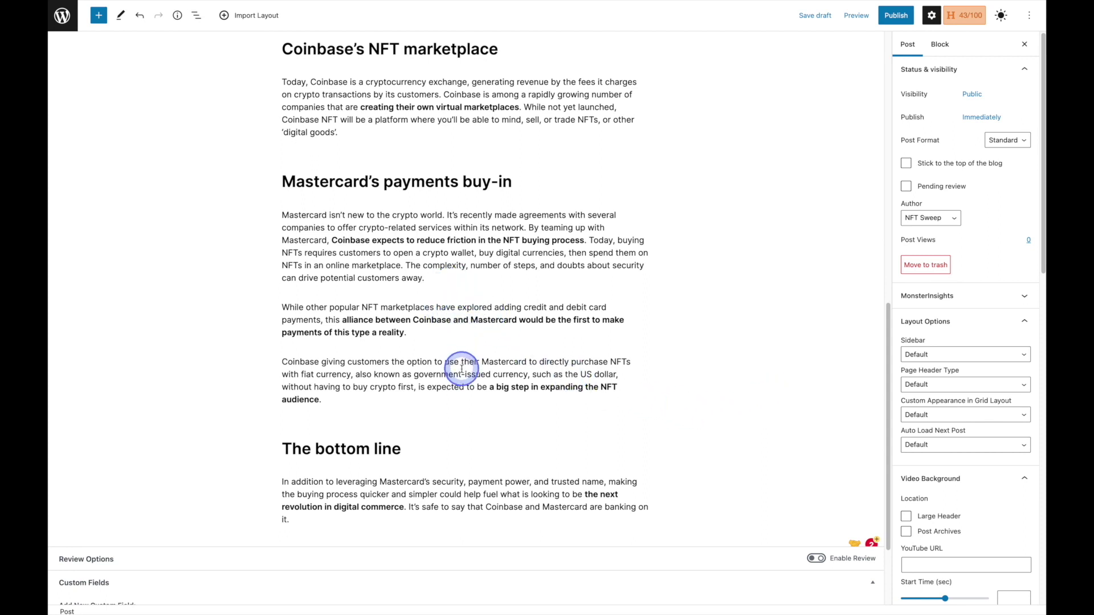
pyautogui.moveTo(454, 422)
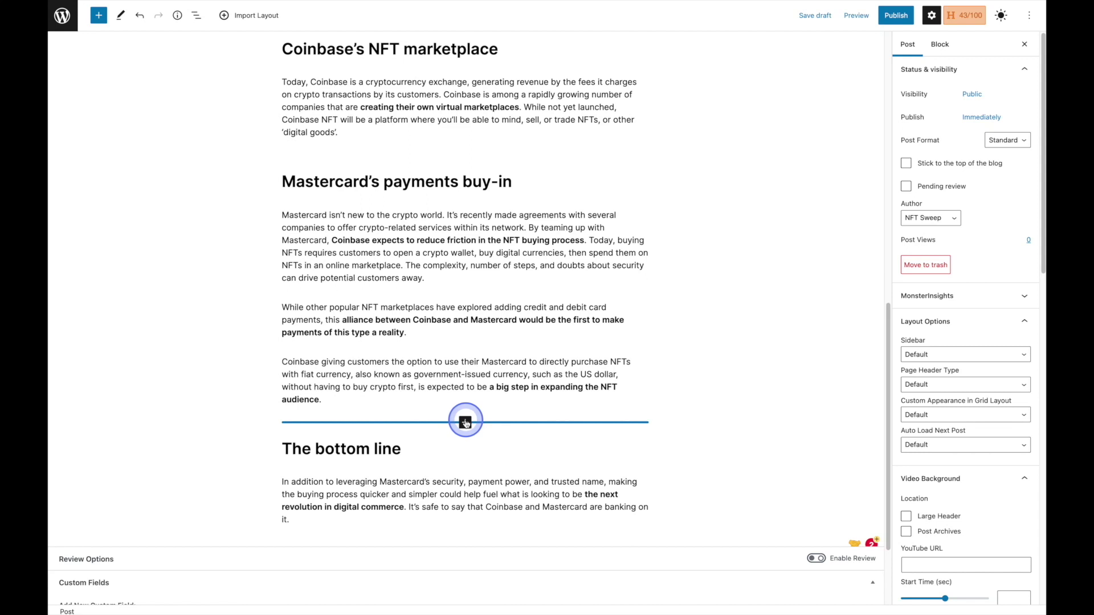
pyautogui.click(465, 423)
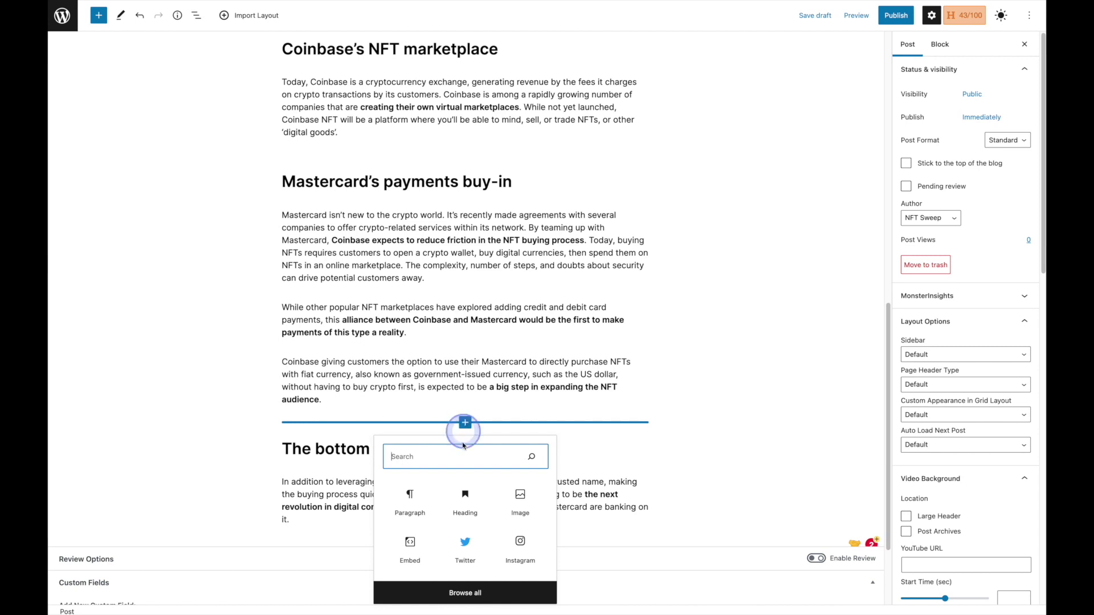
pyautogui.click(410, 495)
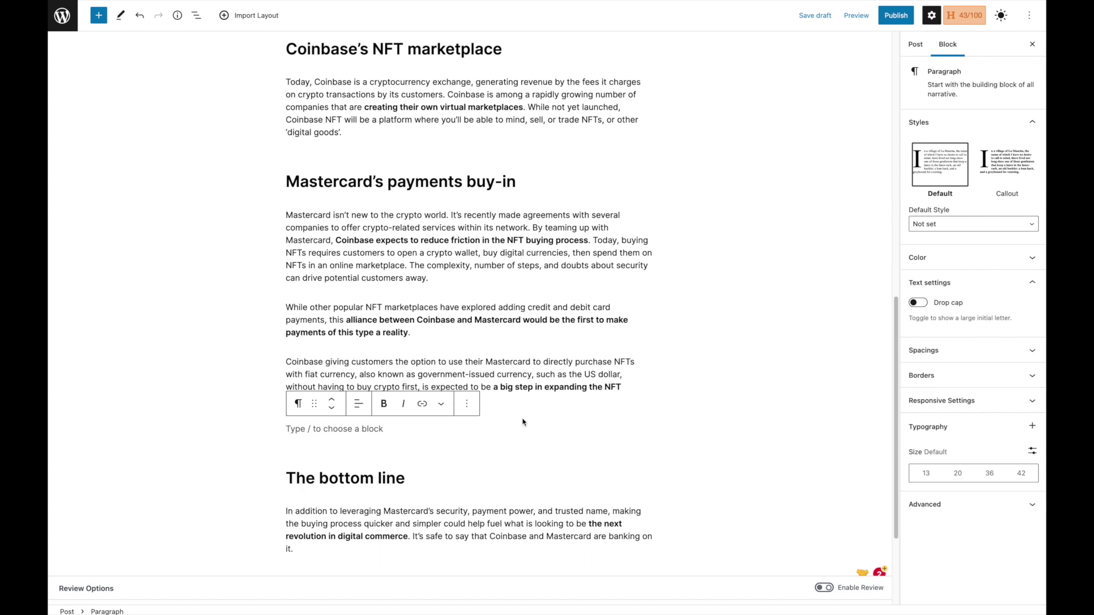
pyautogui.click(703, 459)
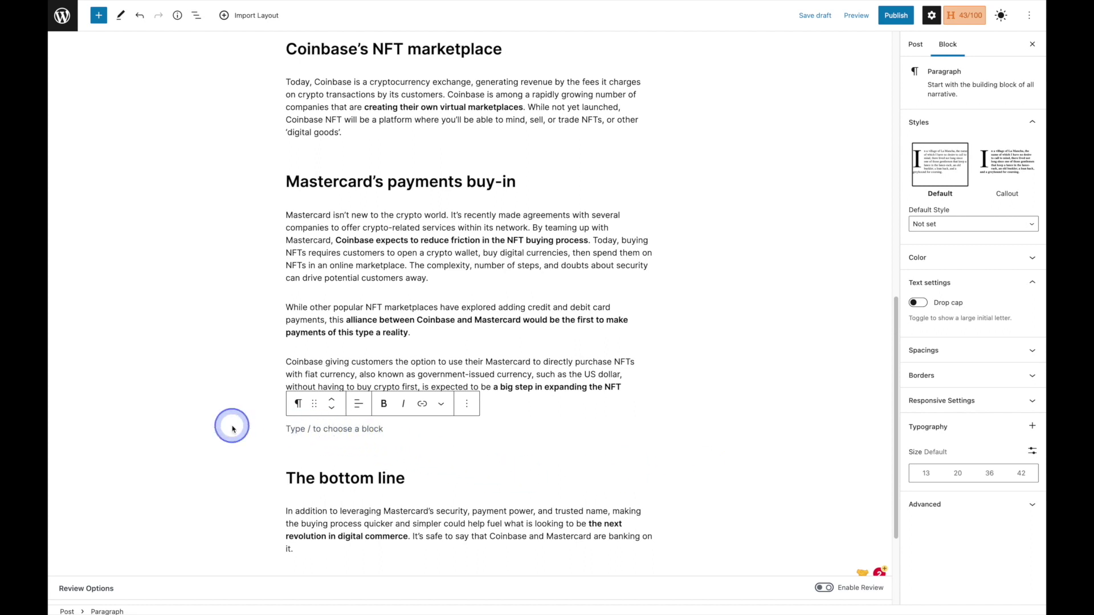
pyautogui.hotkey('ctrl', 'v')
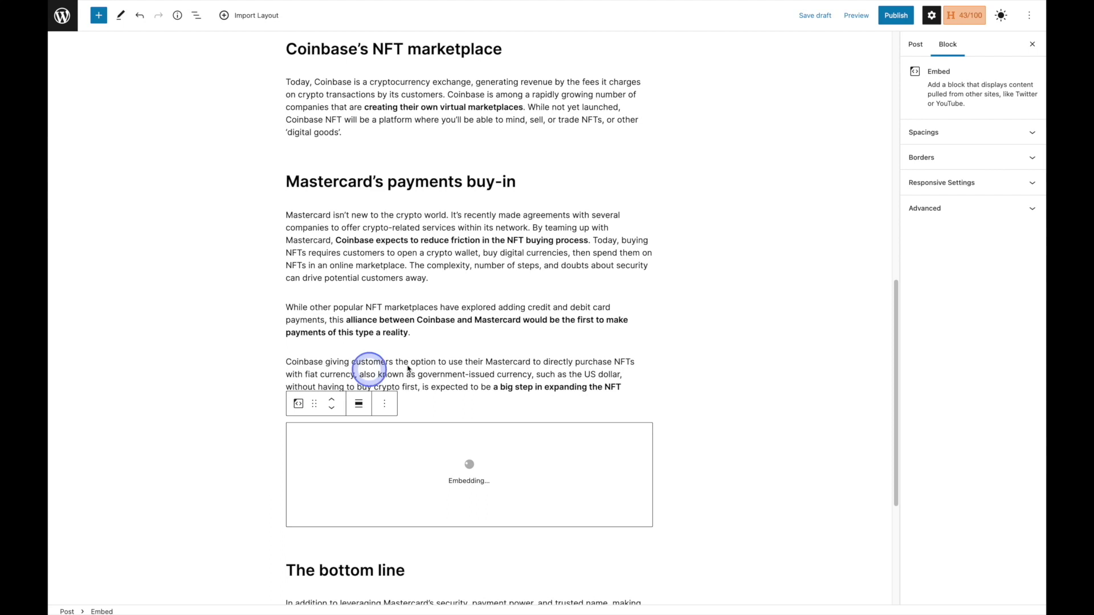
pyautogui.scroll(-5, 750, 361)
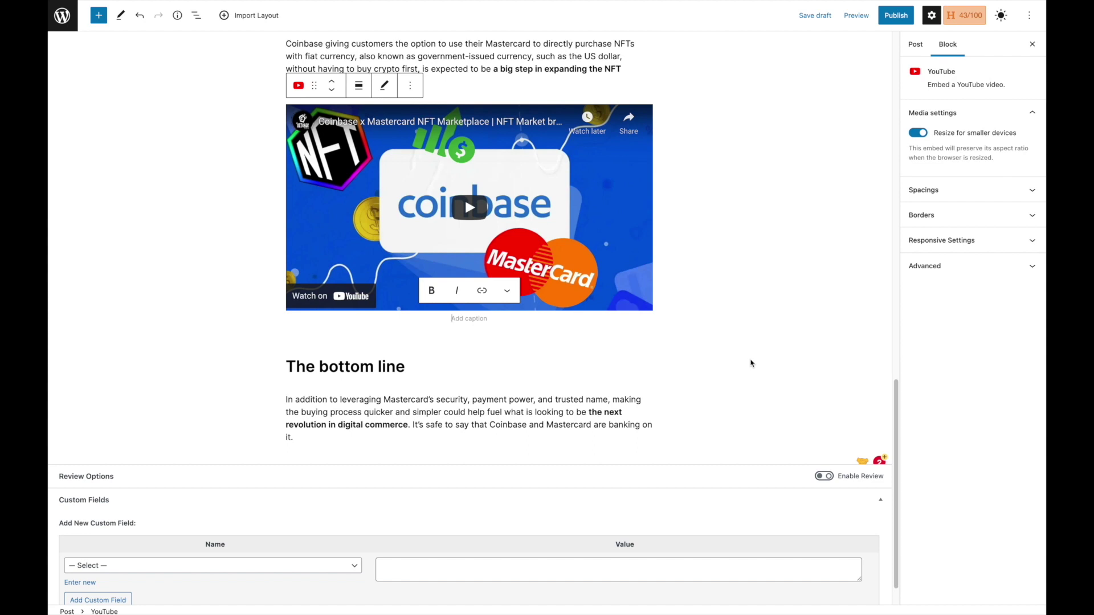
pyautogui.click(465, 318)
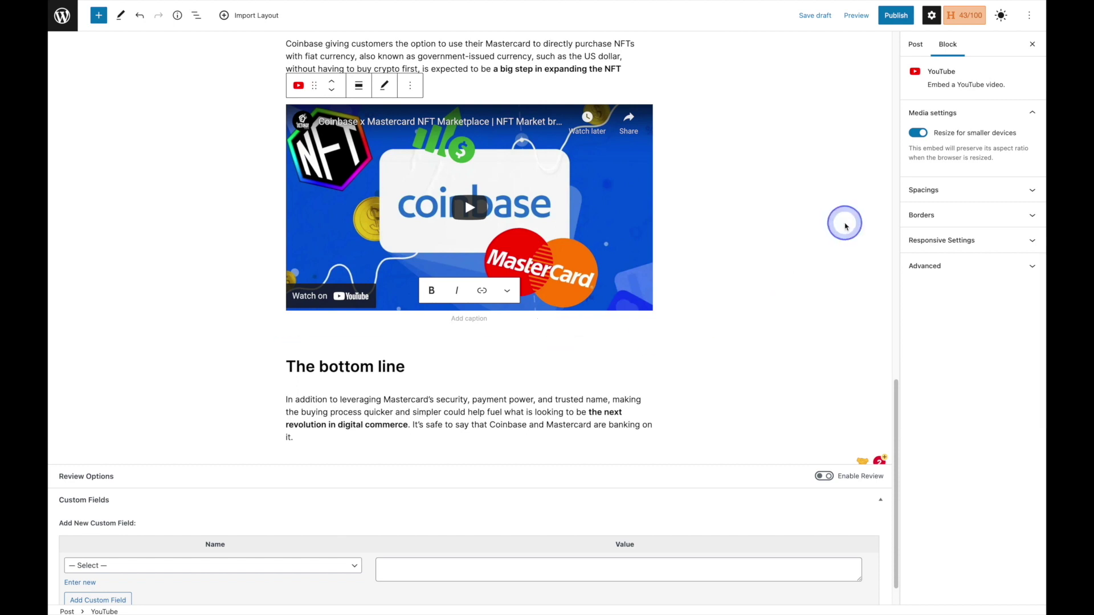
# - Preview the post in a new tab and play the embedded Coinbase x Mastercard video with its sound muted
pyautogui.click(854, 17)
pyautogui.click(820, 109)
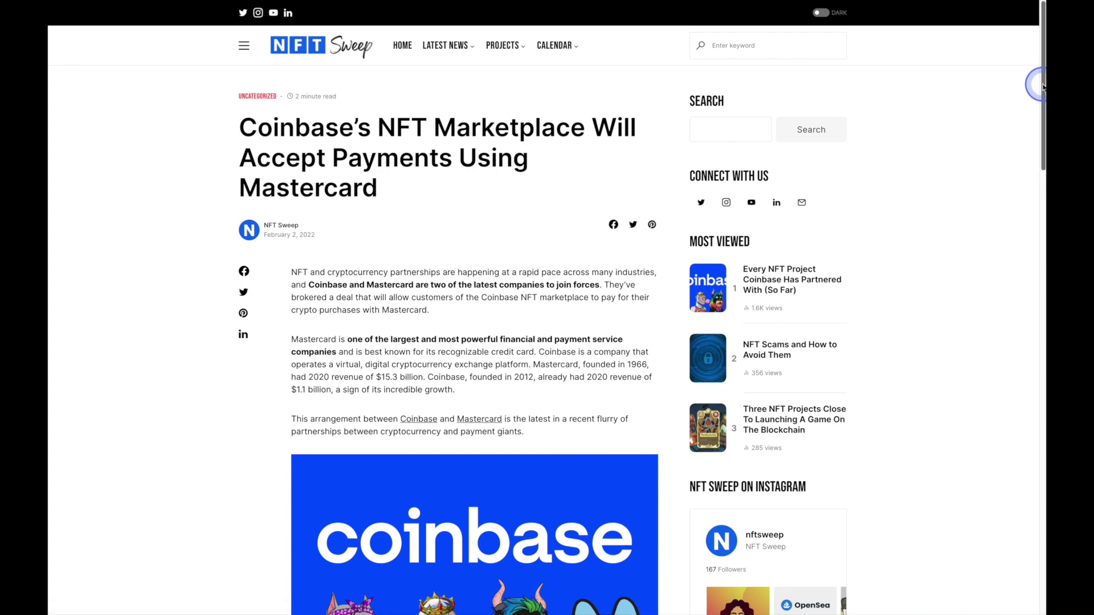
pyautogui.scroll(-5, 1036, 103)
pyautogui.scroll(-12, 1026, 208)
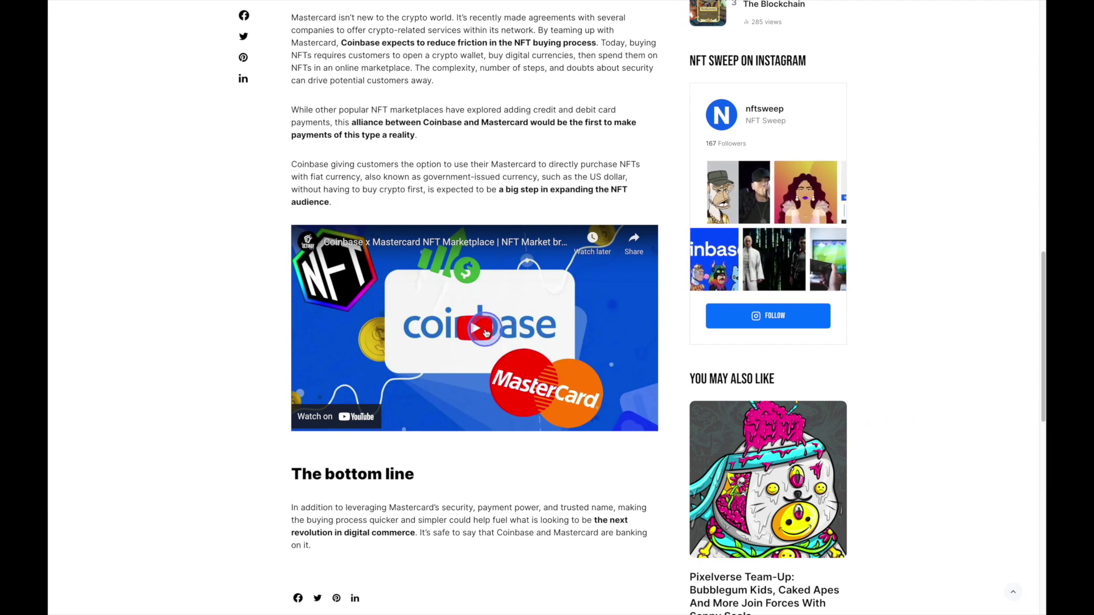
pyautogui.click(484, 333)
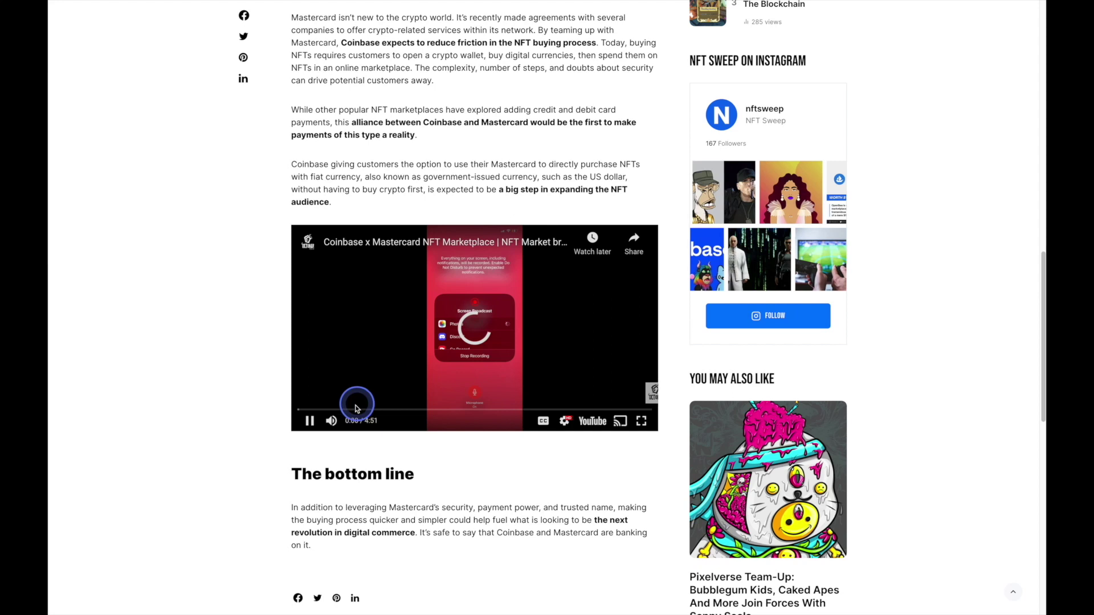
pyautogui.click(334, 421)
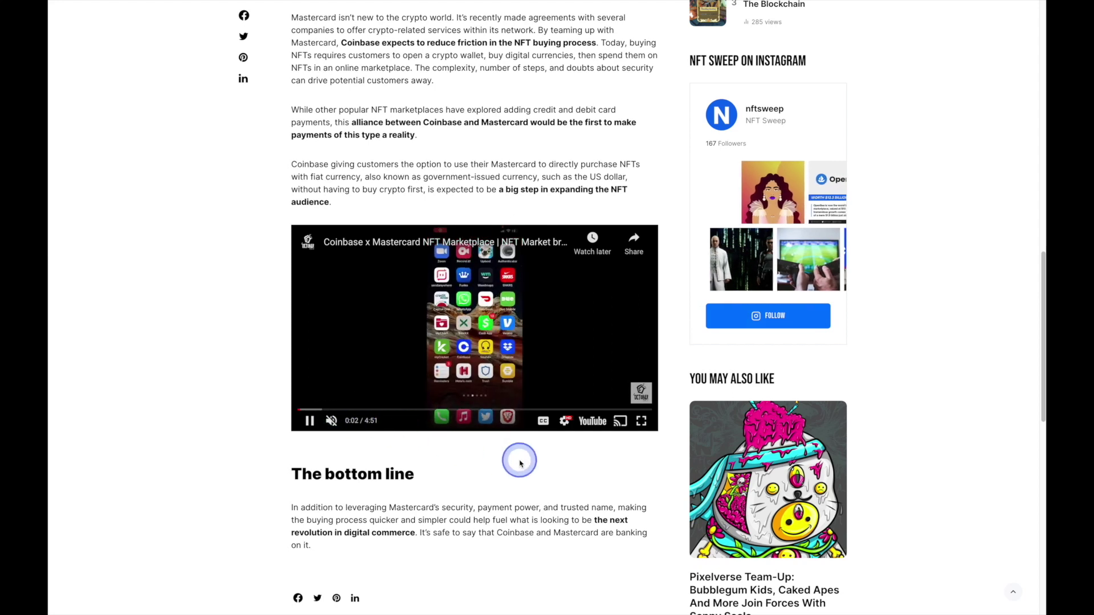
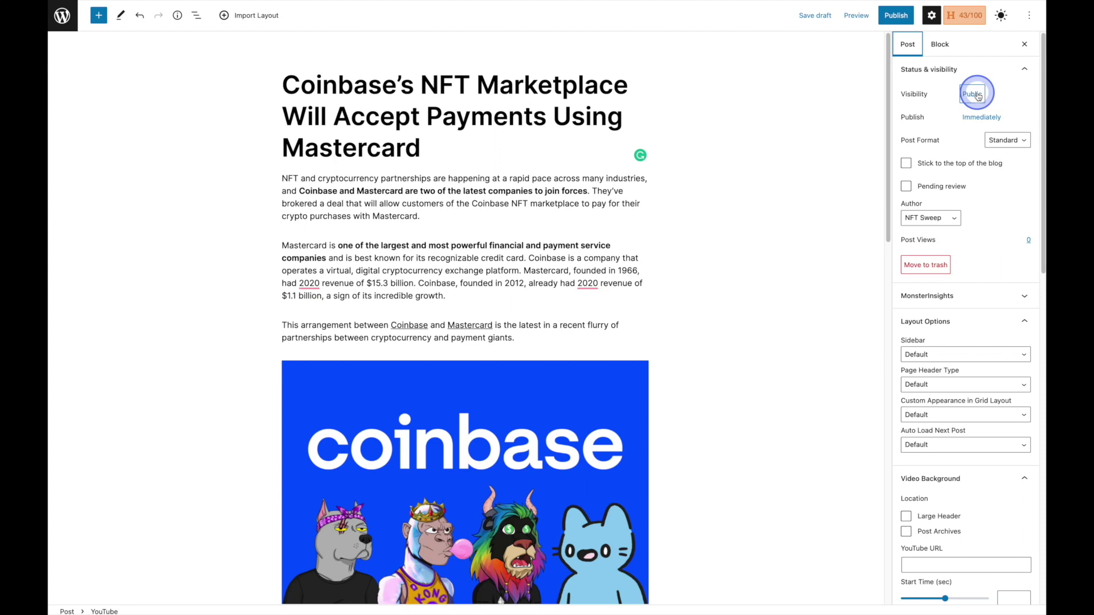
# - Check the post's visibility options and schedule its publication for February 4, 2022 at 10:30 PM
pyautogui.click(977, 95)
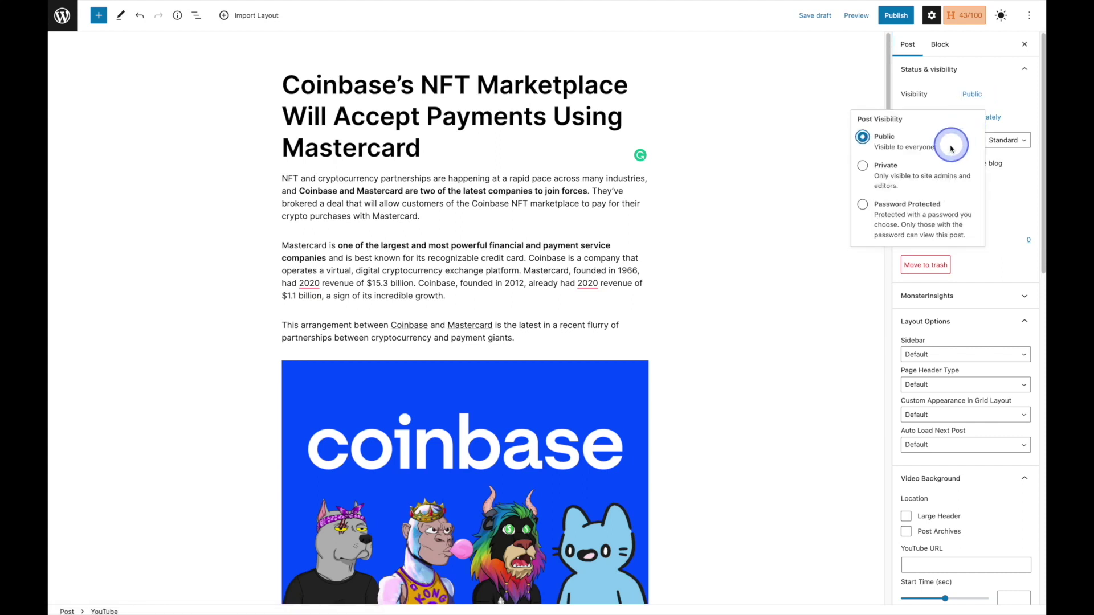
pyautogui.click(1023, 103)
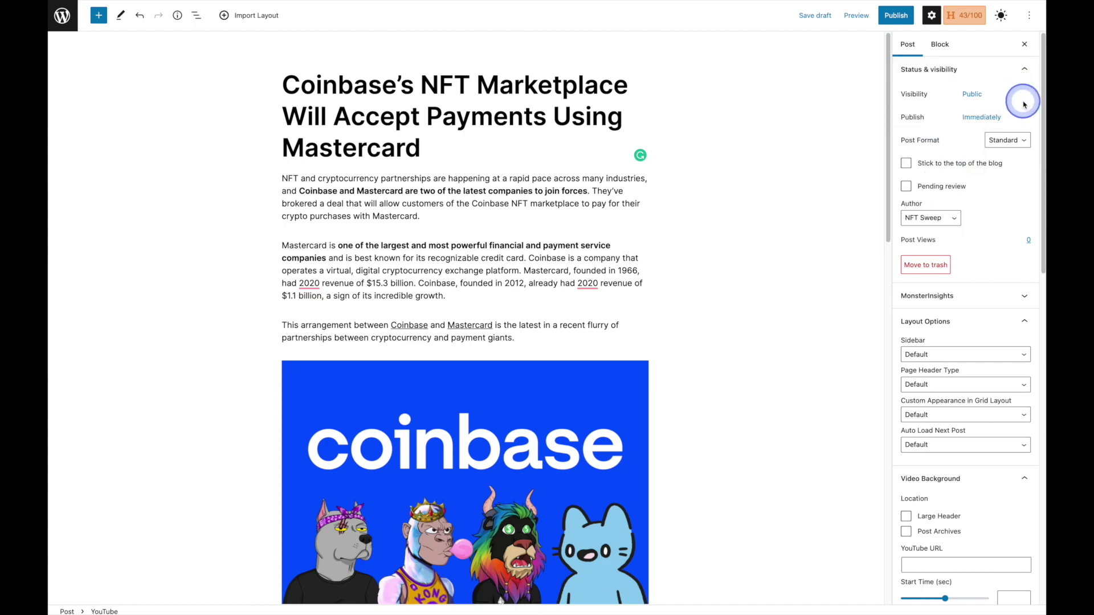
pyautogui.click(992, 119)
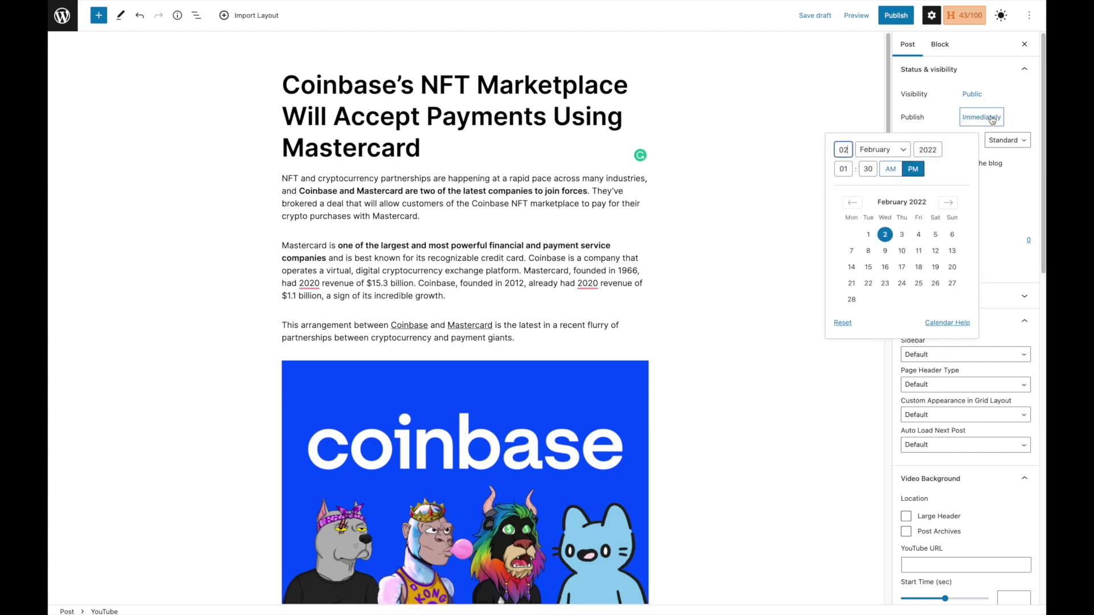
pyautogui.click(877, 149)
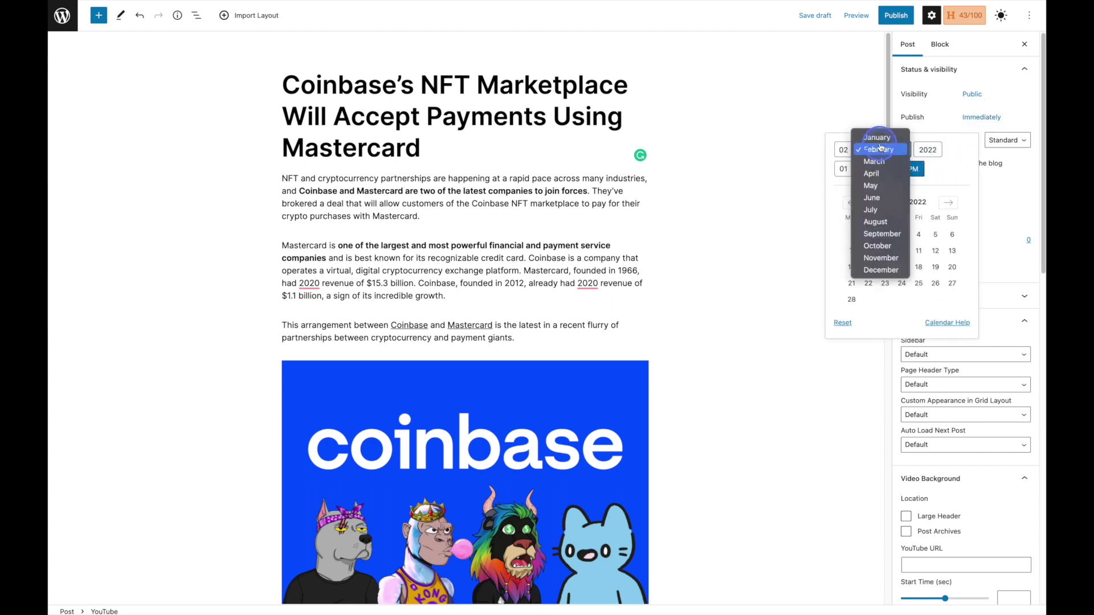
pyautogui.click(877, 138)
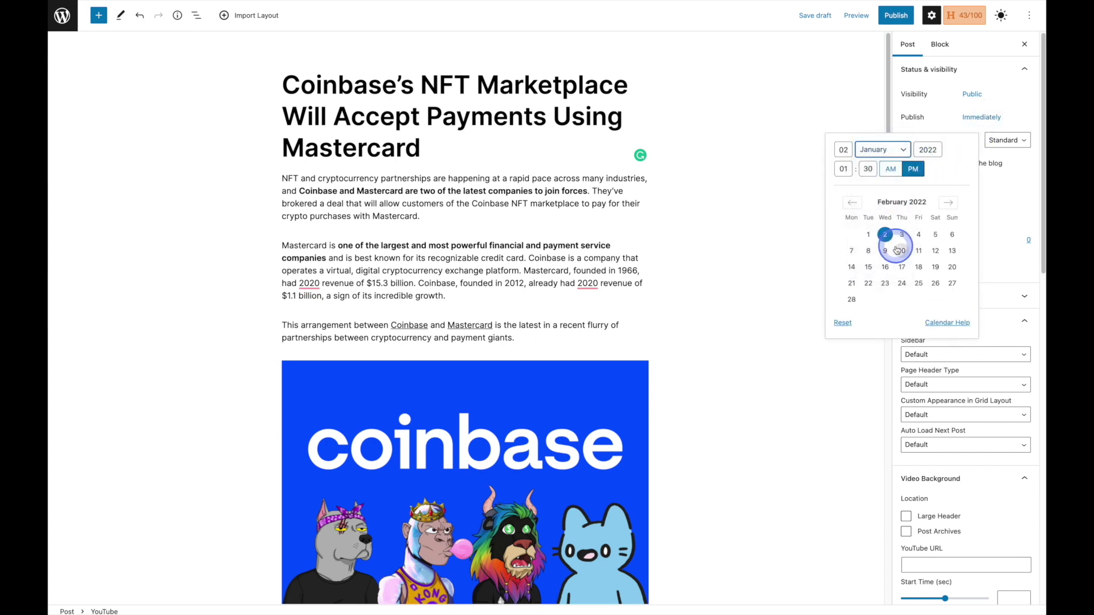
pyautogui.click(866, 149)
pyautogui.click(871, 156)
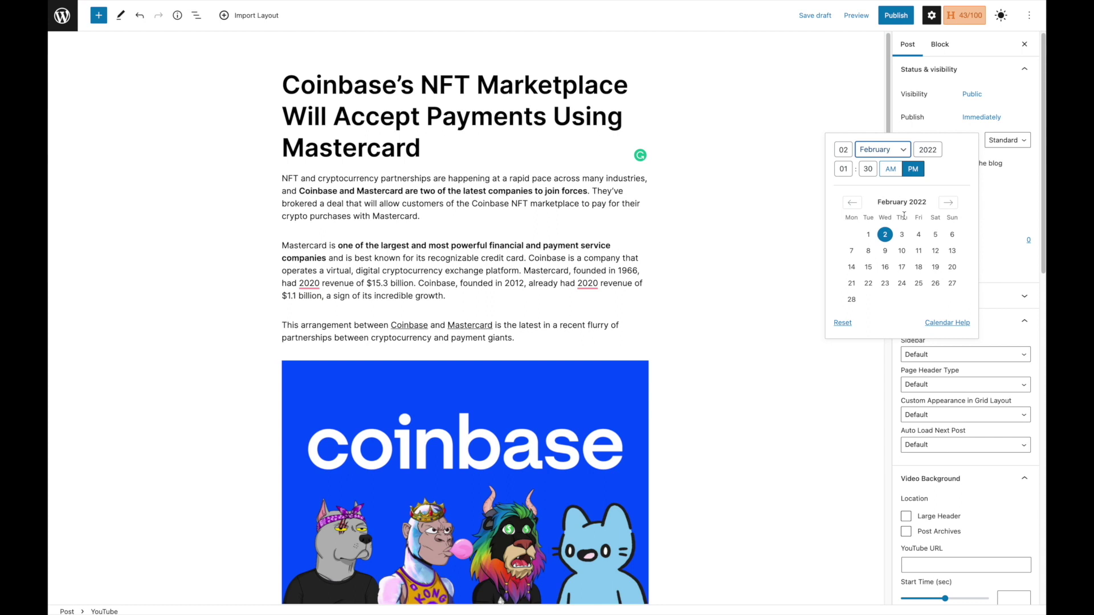
pyautogui.click(920, 235)
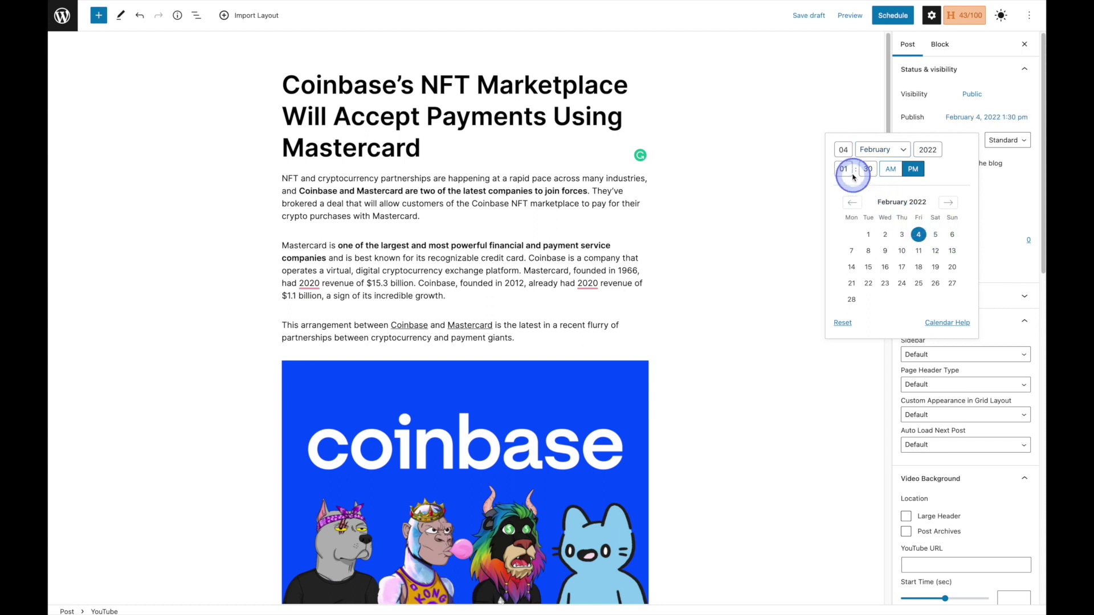
pyautogui.write('10')
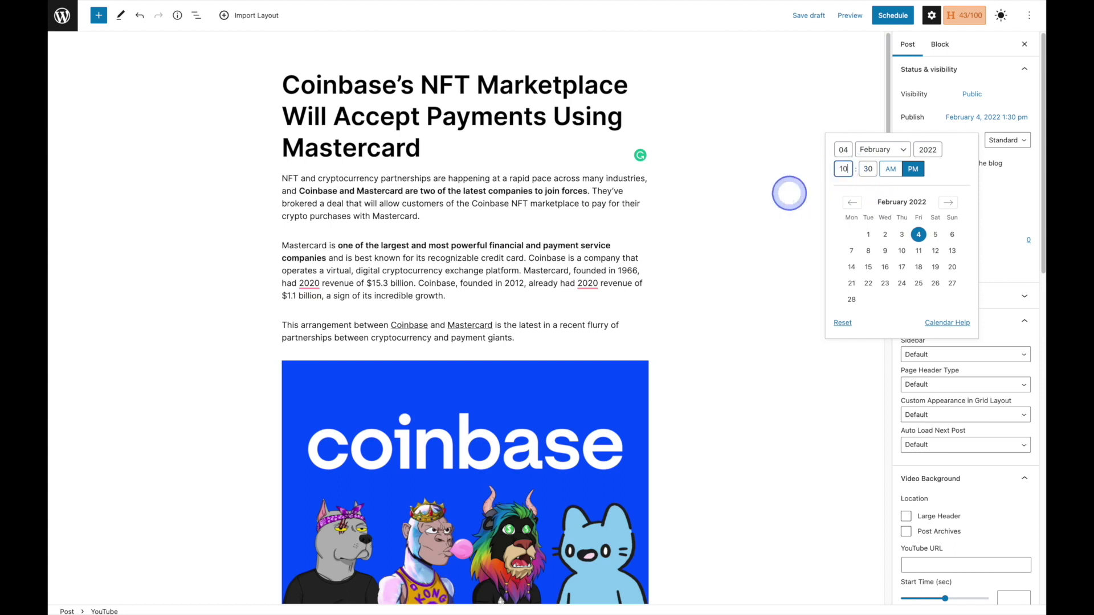
pyautogui.click(968, 117)
pyautogui.hotkey('ctrl', 's')
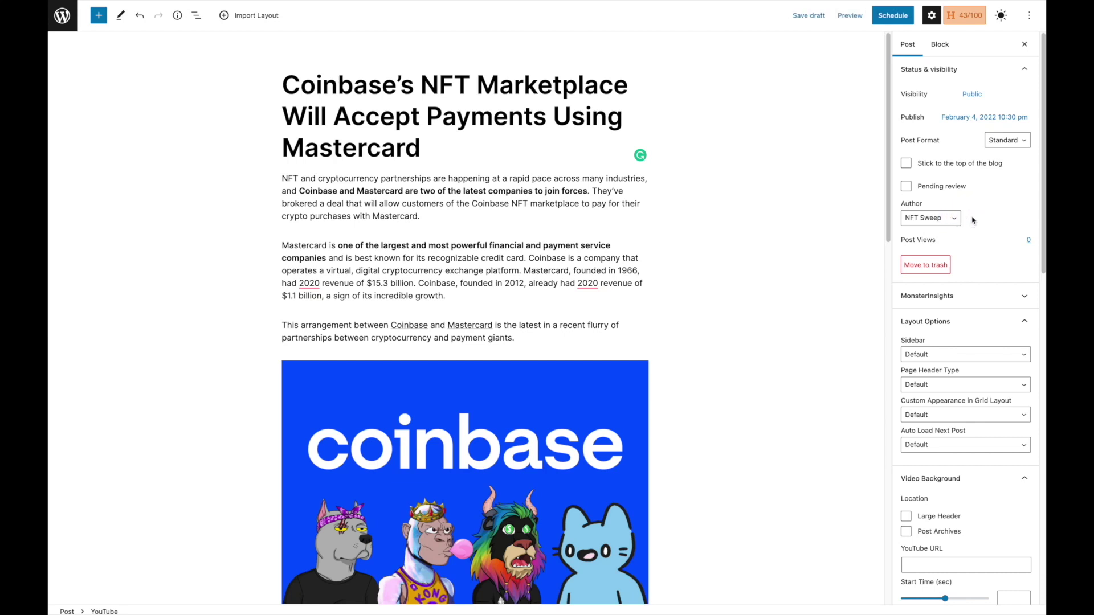
# - Check the post's author choices and collapse the Video Background settings
pyautogui.click(952, 218)
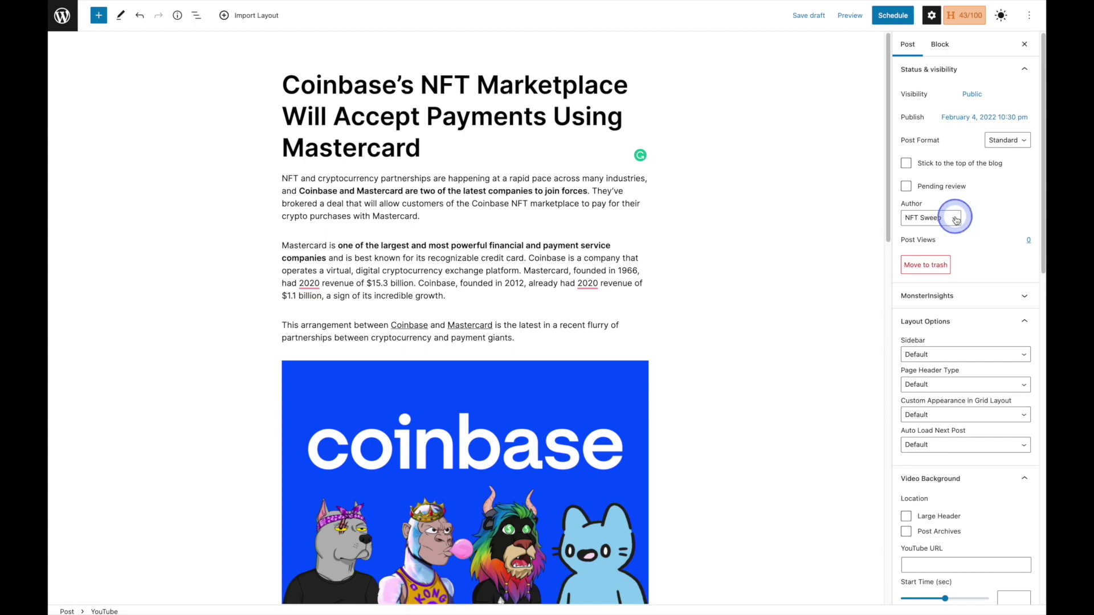
pyautogui.click(1002, 209)
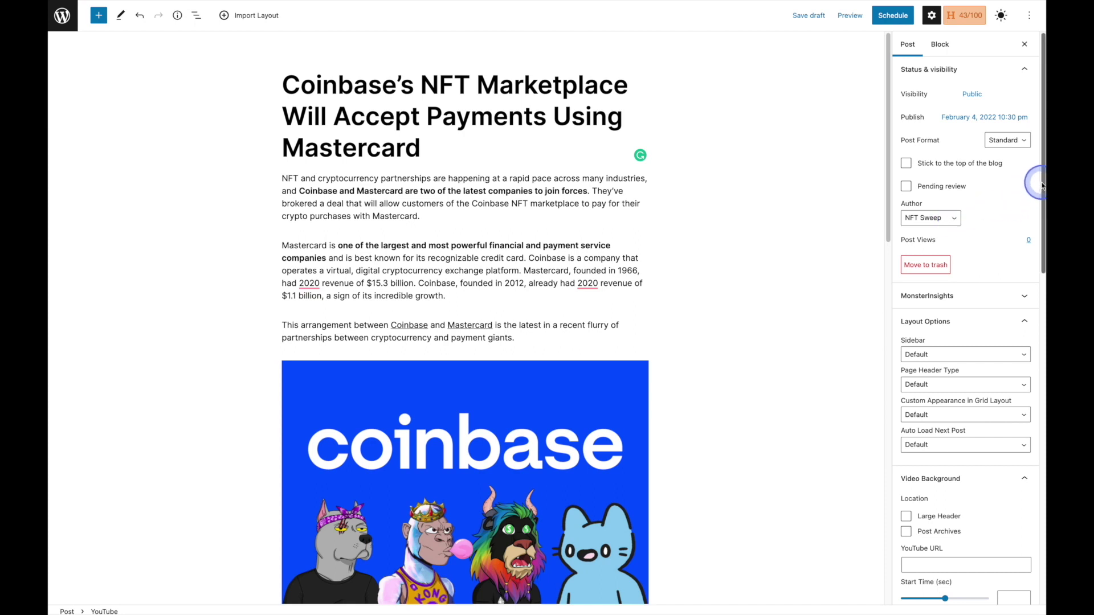
pyautogui.moveTo(1035, 183); pyautogui.dragTo(1032, 327)
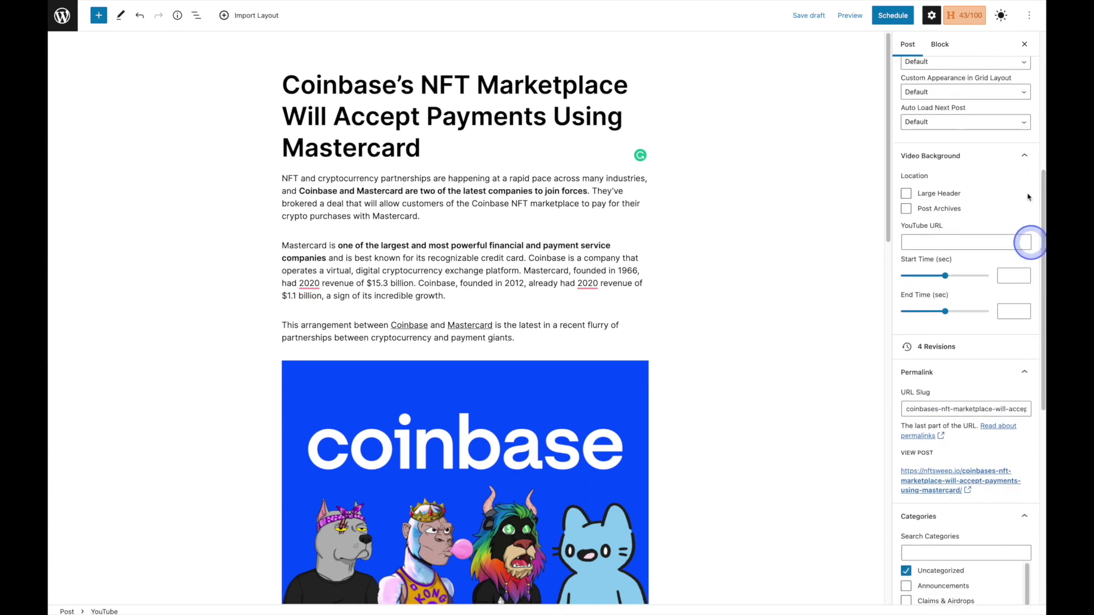
pyautogui.click(1024, 158)
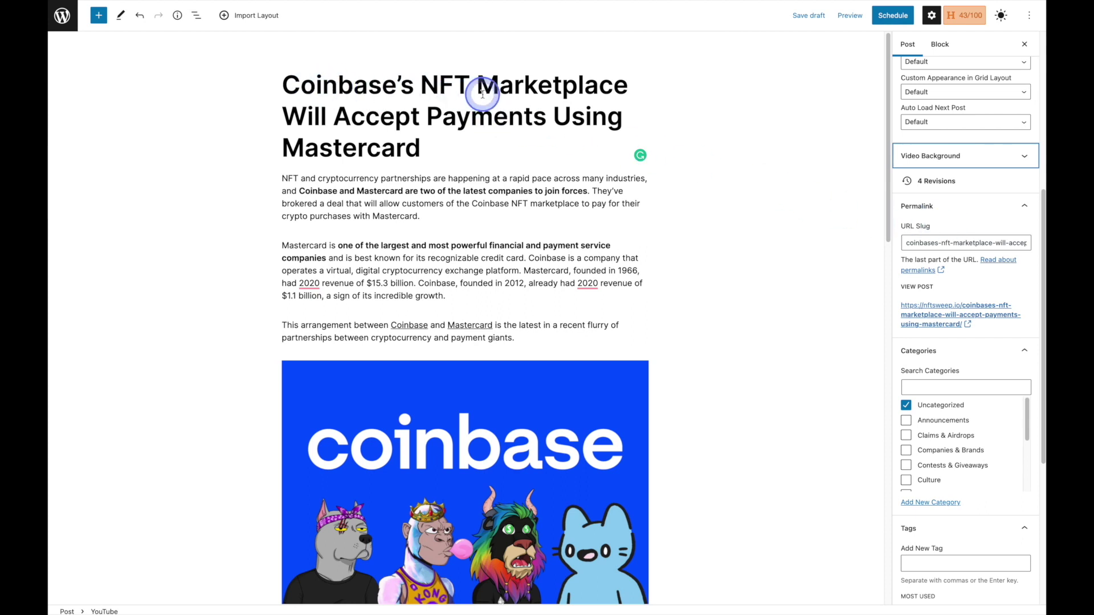
# - Shorten the post's URL slug to coinbases-nft-marketplace
pyautogui.click(993, 242)
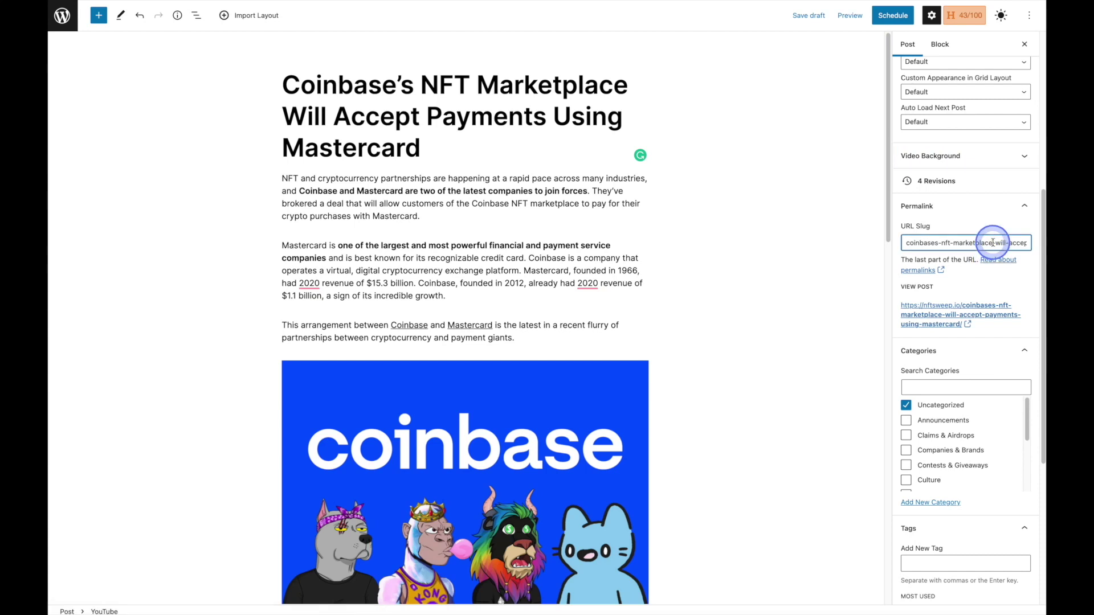
pyautogui.doubleClick(1004, 243)
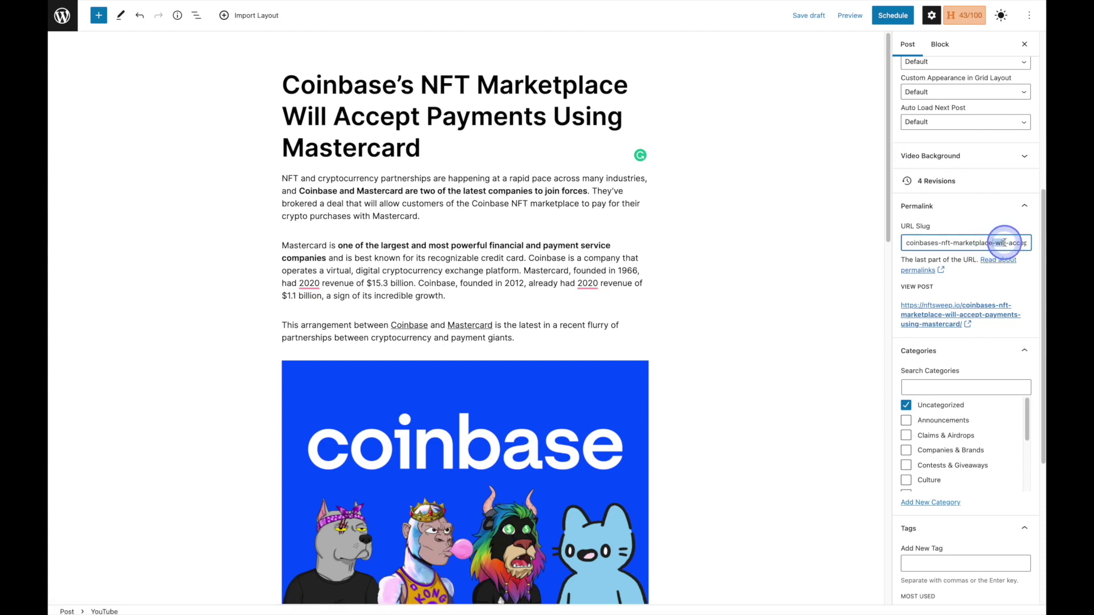
pyautogui.hotkey('ctrl', 'a')
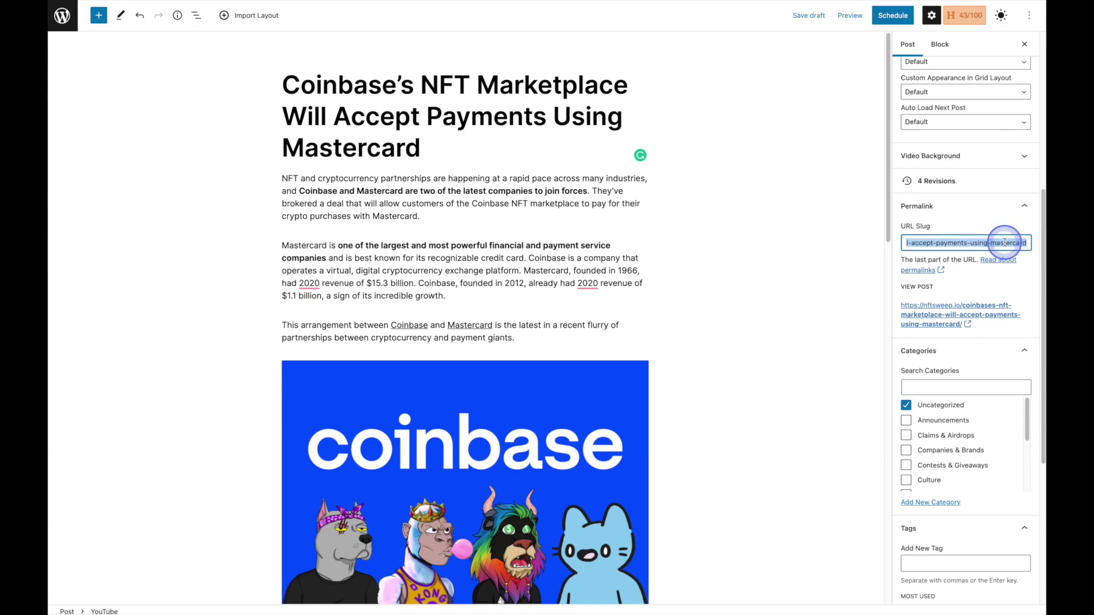
pyautogui.press('BackSpace')
pyautogui.click(1036, 279)
# - Remove the Uncategorized category from the post and assign Companies & Brands instead
pyautogui.scroll(-1, 1040, 302)
pyautogui.moveTo(1041, 303); pyautogui.dragTo(1038, 365)
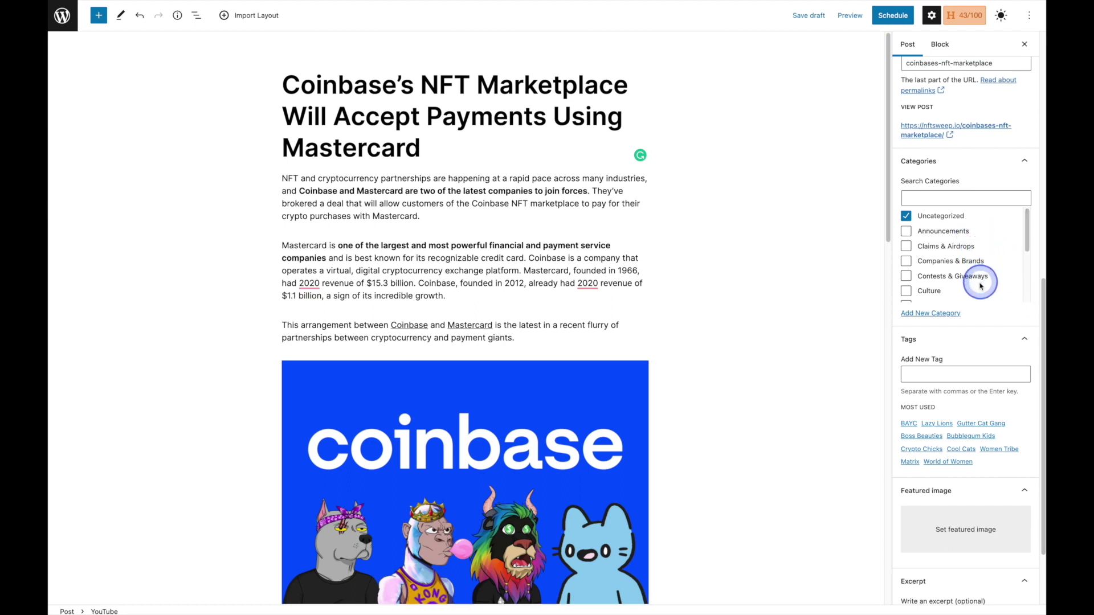
pyautogui.click(906, 216)
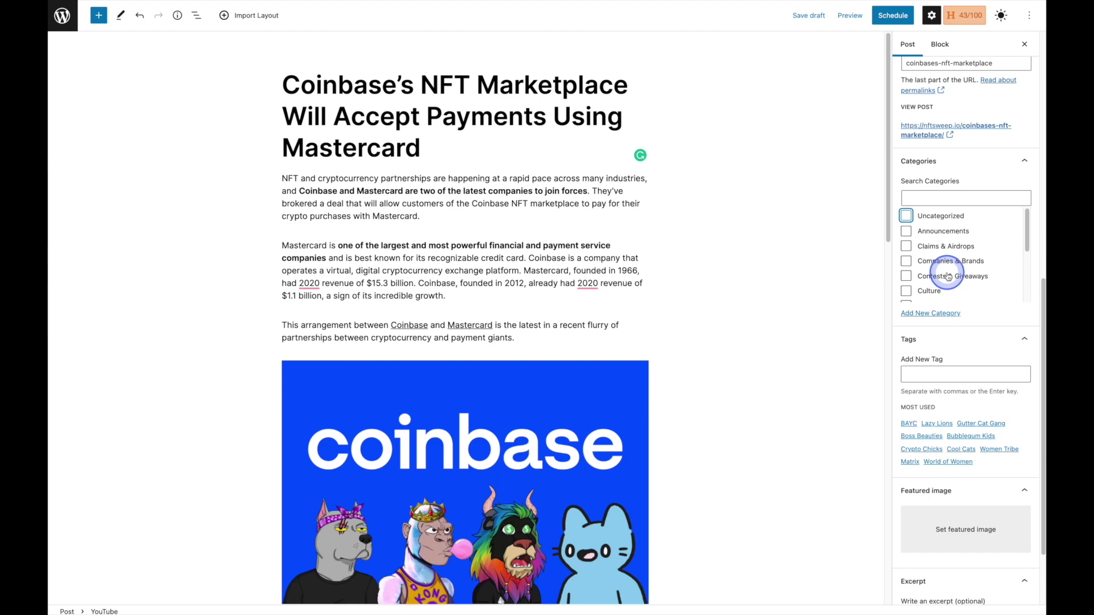
pyautogui.click(908, 260)
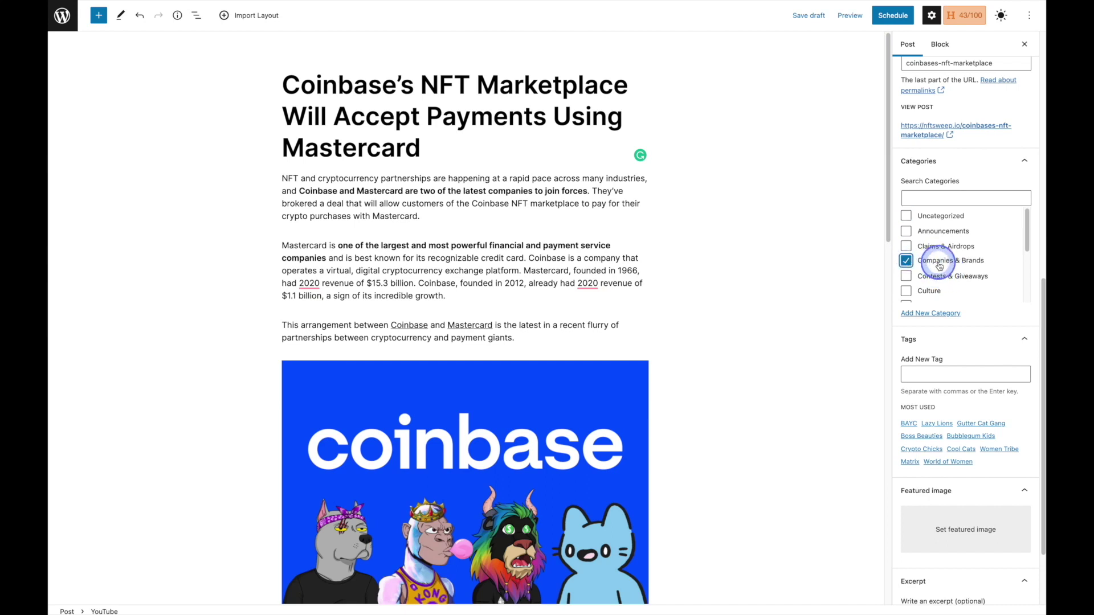
# - Open the form for adding a category and enter "New Category" as its name, without submitting it
pyautogui.click(935, 314)
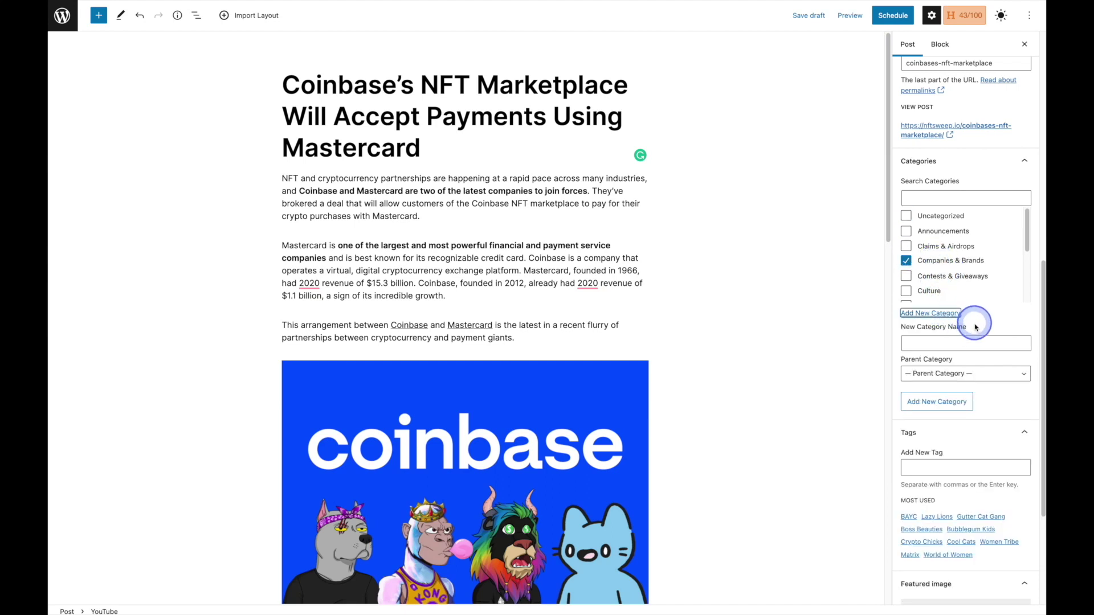
pyautogui.click(975, 342)
pyautogui.write('New ')
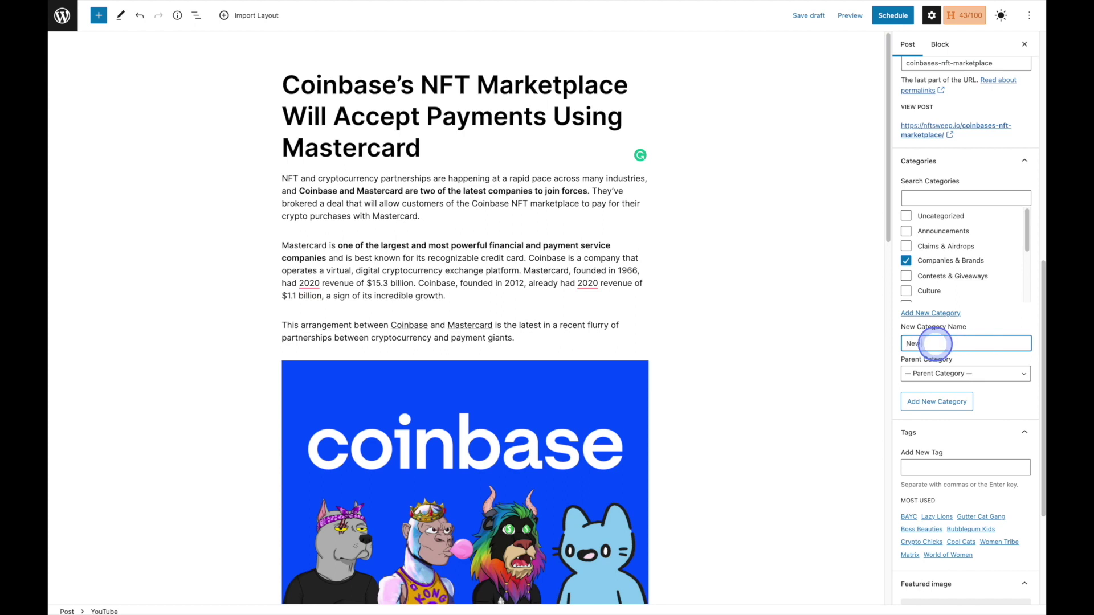
pyautogui.write('Category')
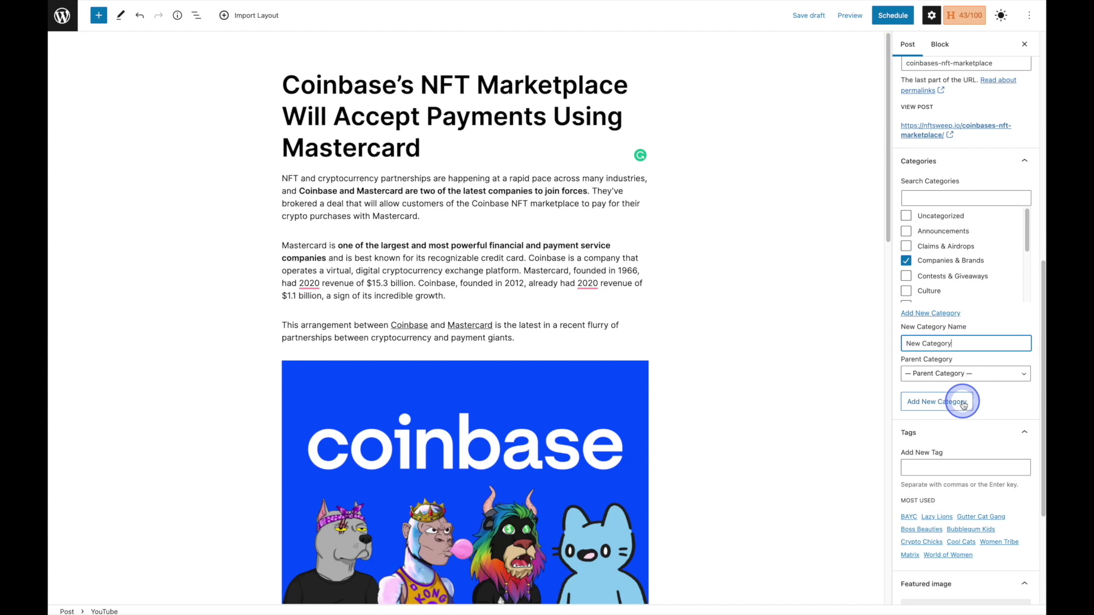
# - Add the tags Coinbase and Mastercard to the post
pyautogui.moveTo(1038, 371); pyautogui.dragTo(1038, 448)
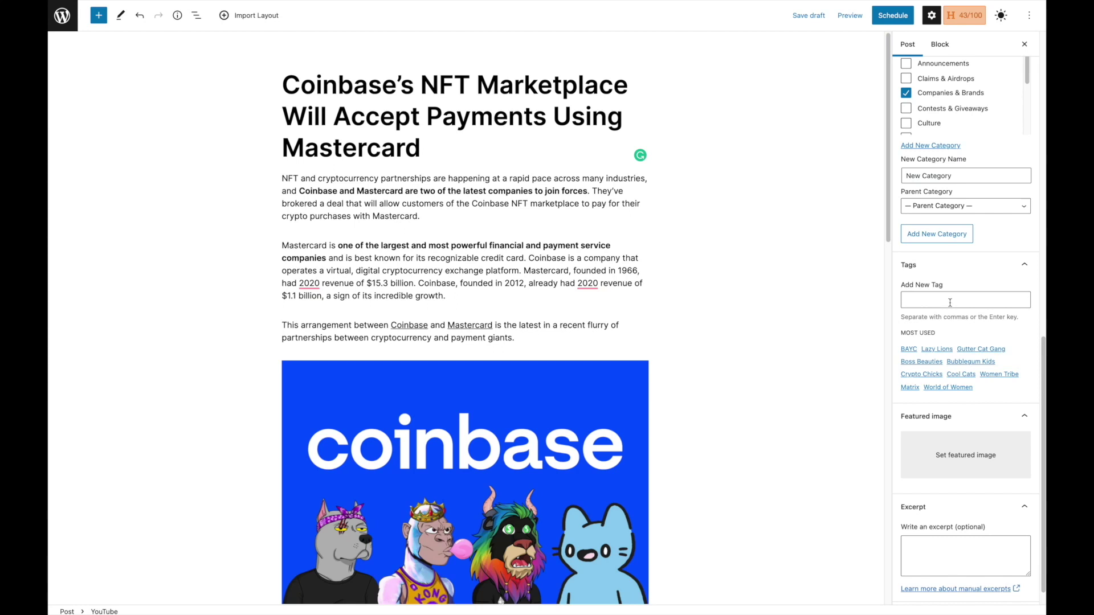
pyautogui.click(976, 300)
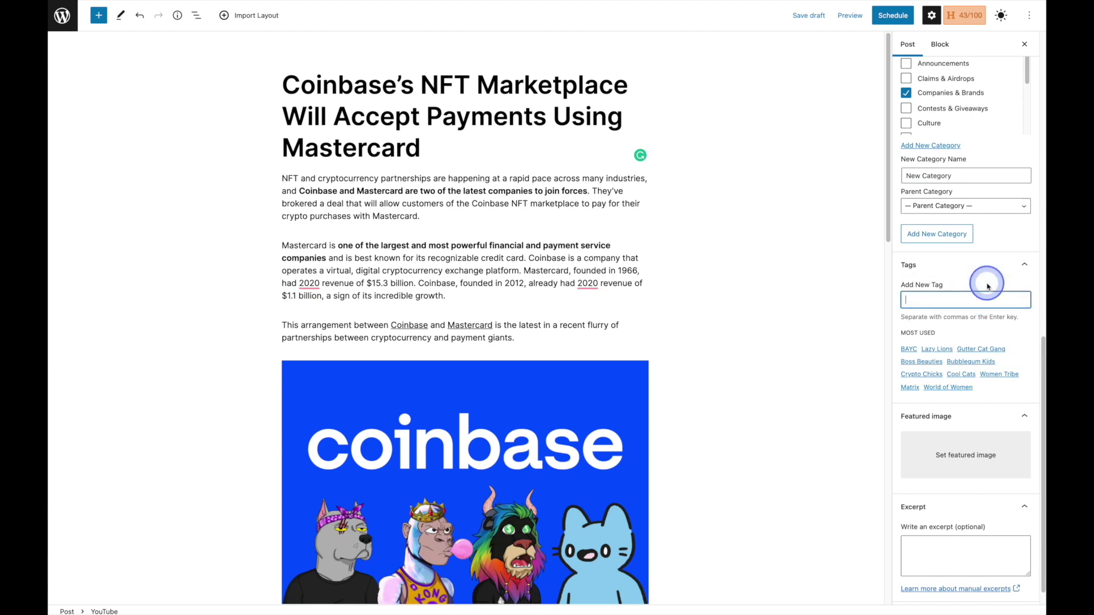
pyautogui.write('Coinbase')
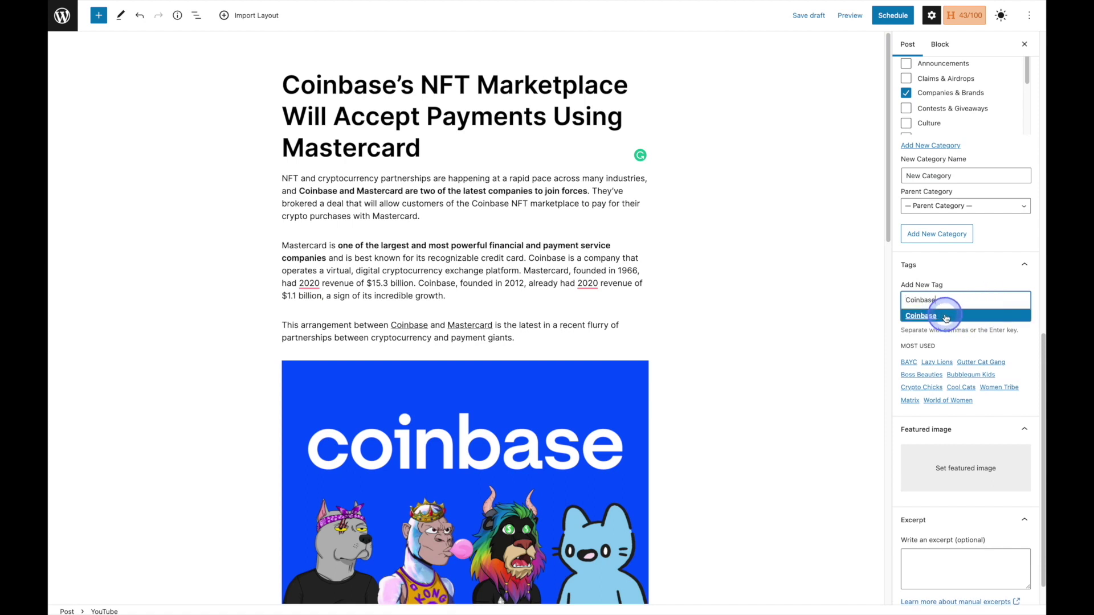
pyautogui.click(946, 317)
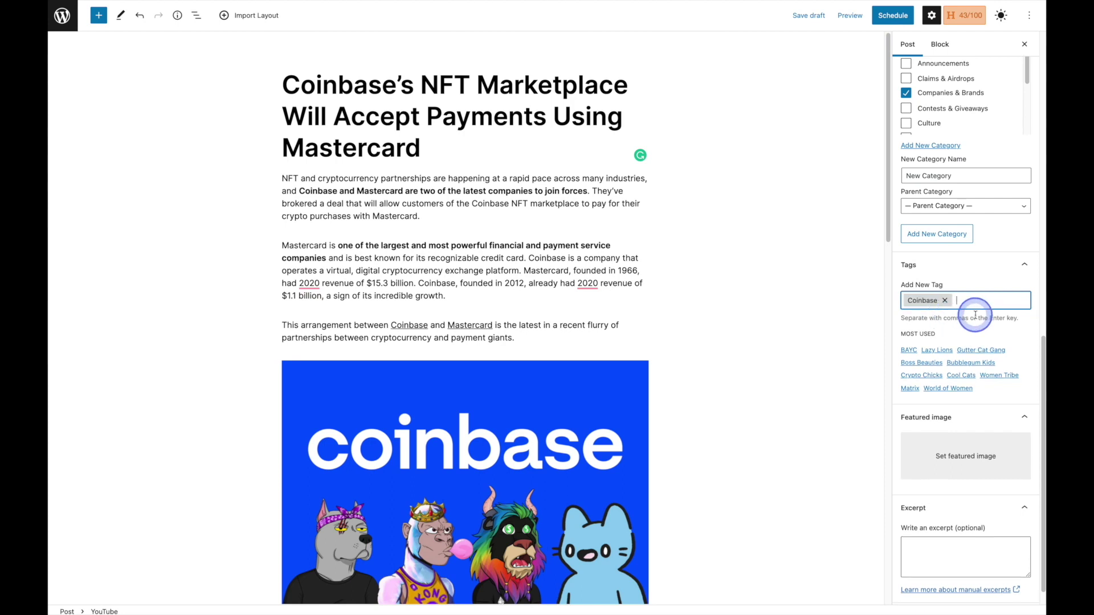
pyautogui.write('Mastercard')
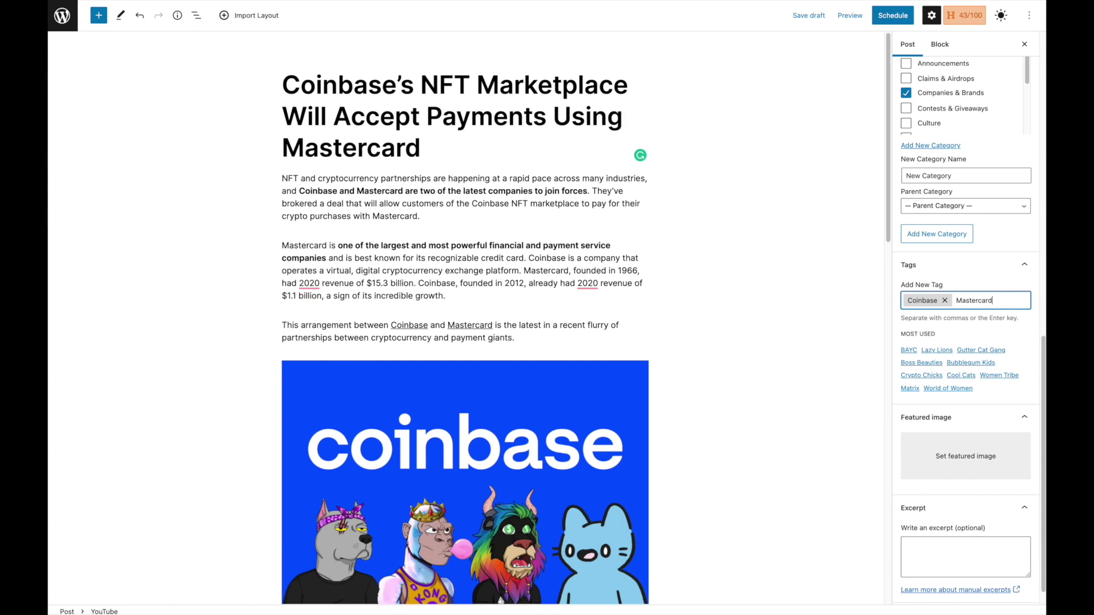
pyautogui.press('Return')
# - Upload mastercard-coinbase.png to the media library as the post's featured image choice
pyautogui.click(1042, 345)
pyautogui.moveTo(1041, 345); pyautogui.dragTo(1042, 364)
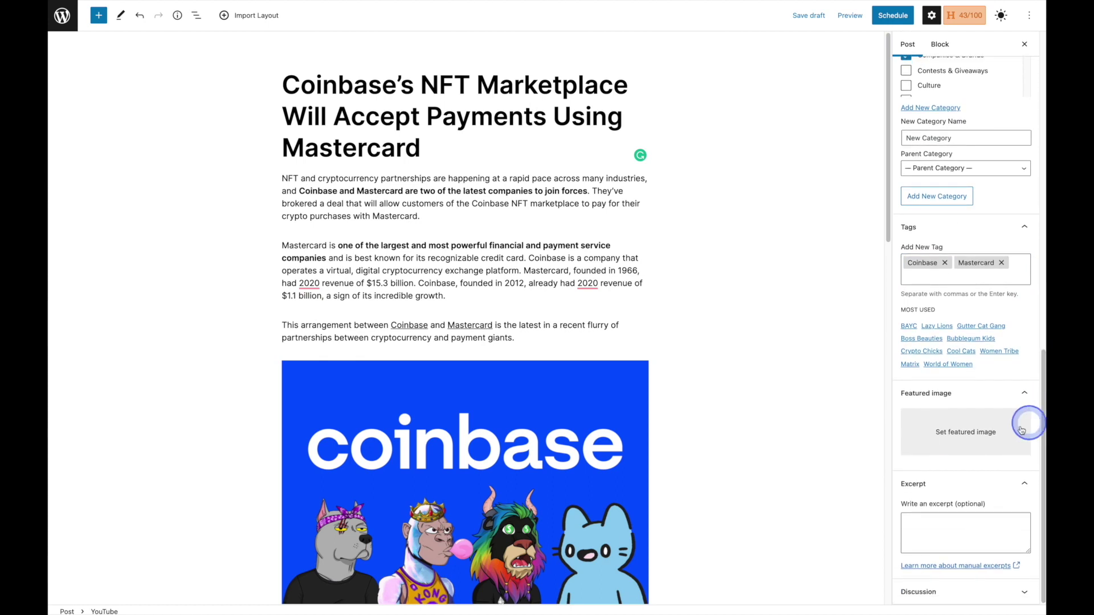
pyautogui.click(921, 440)
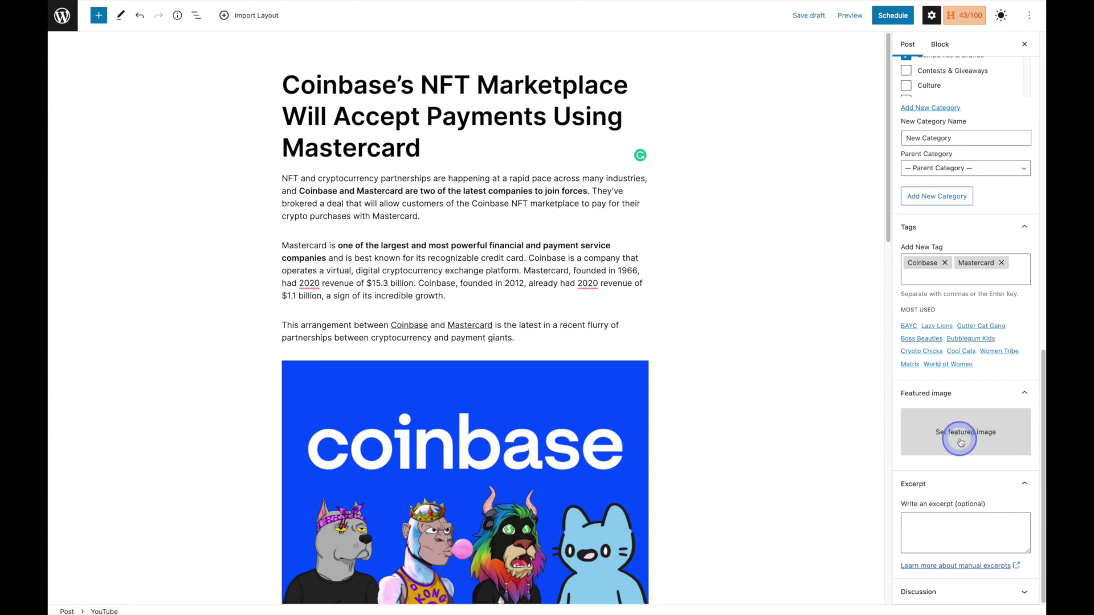
pyautogui.click(996, 443)
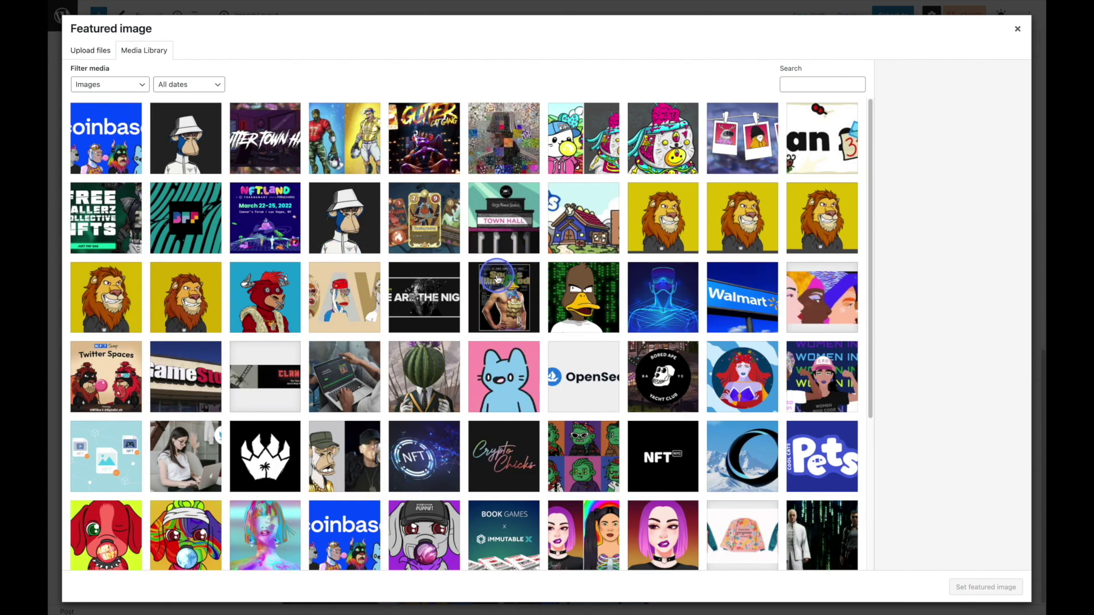
pyautogui.click(106, 54)
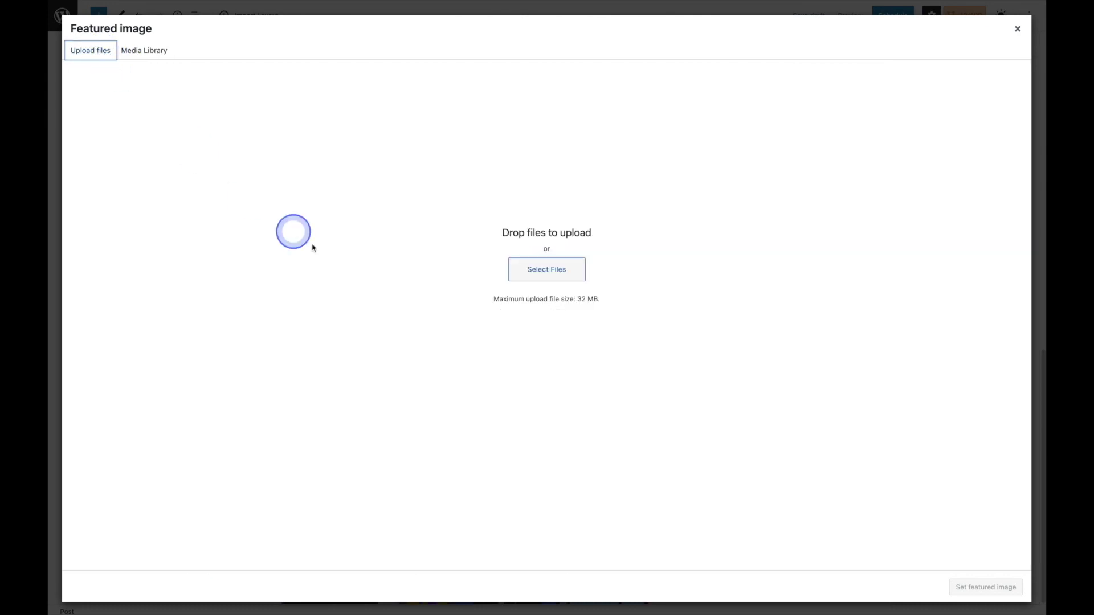
pyautogui.click(576, 276)
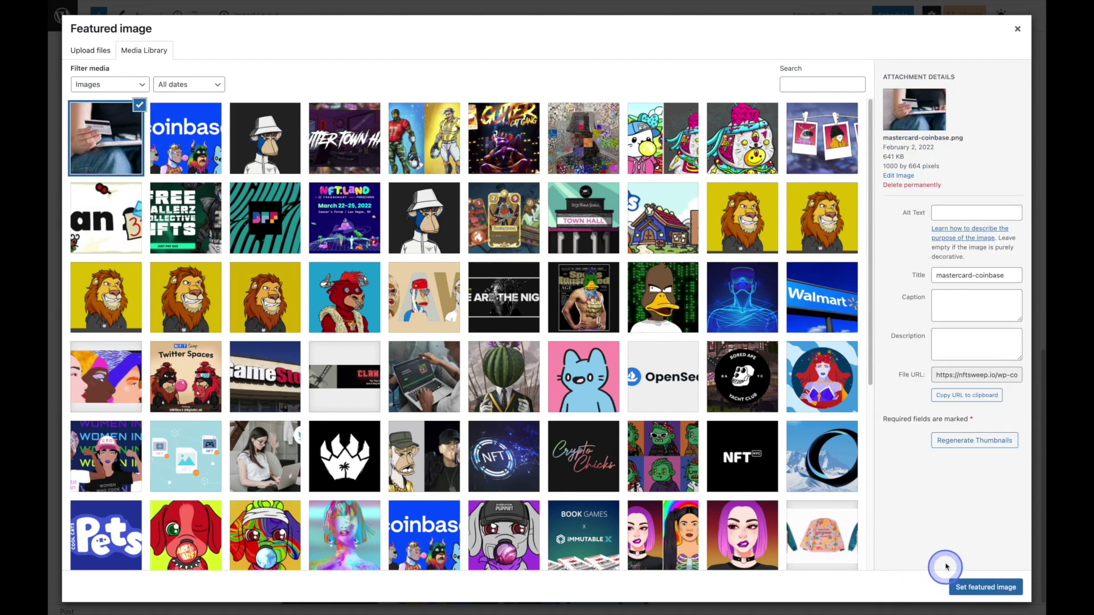
# - Give the uploaded image the alt text "Coinbase Mastercard Partnership" and set it as the featured image
pyautogui.click(948, 213)
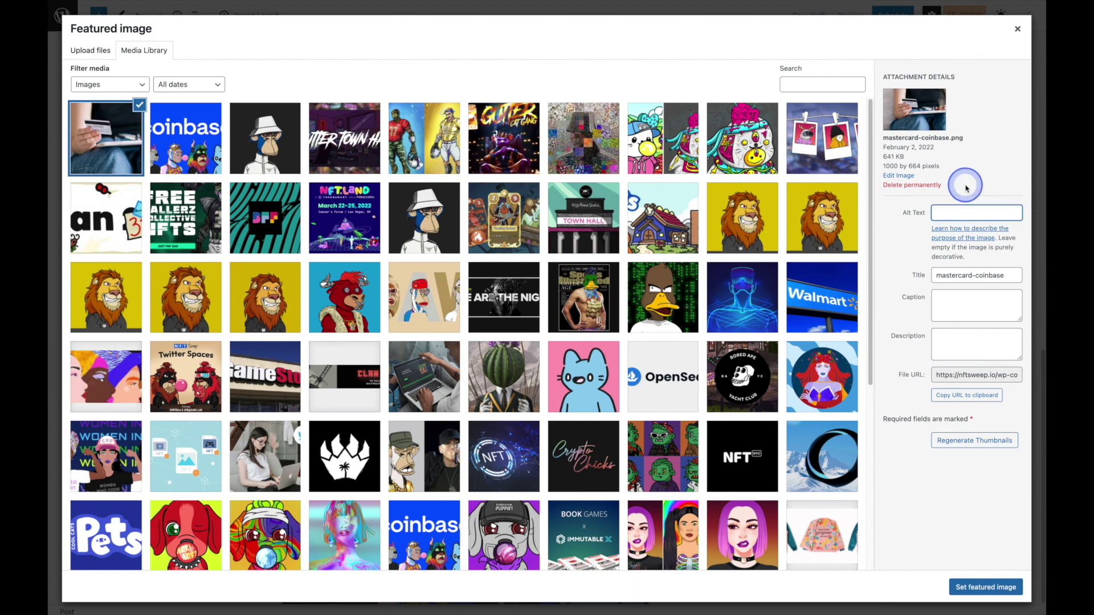
pyautogui.write('Co')
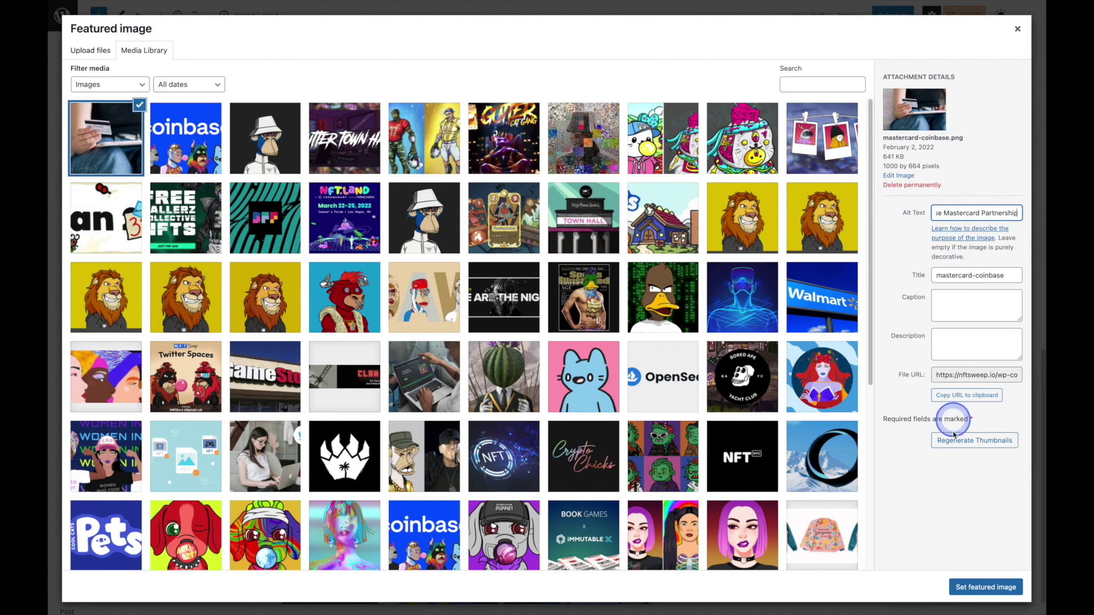
pyautogui.click(1007, 591)
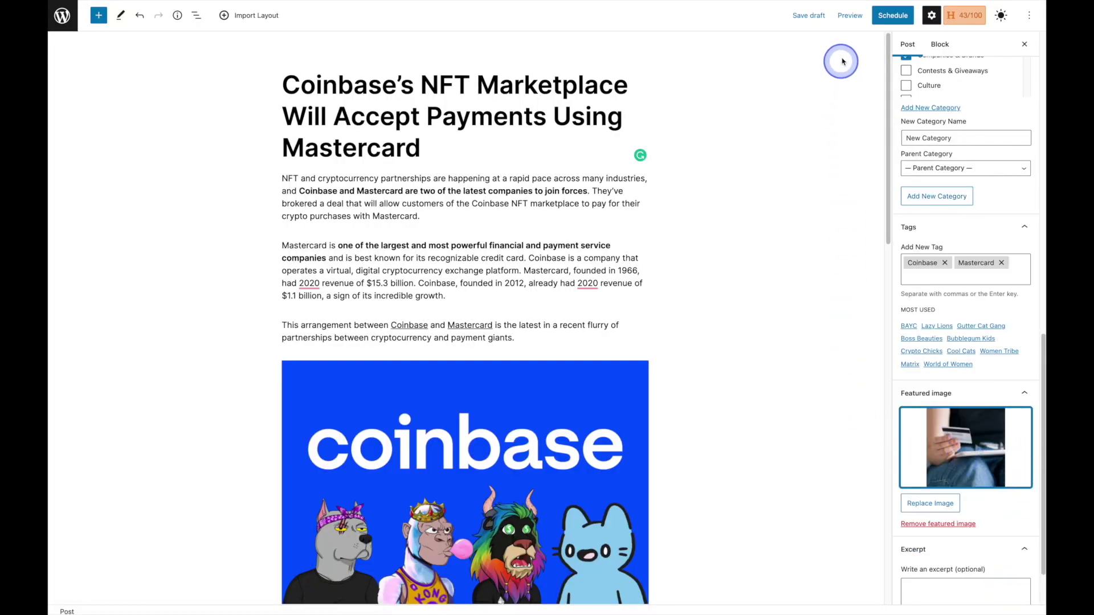
# - Preview the post in a new tab, review the page down to its related posts, and return to the editor
pyautogui.click(849, 18)
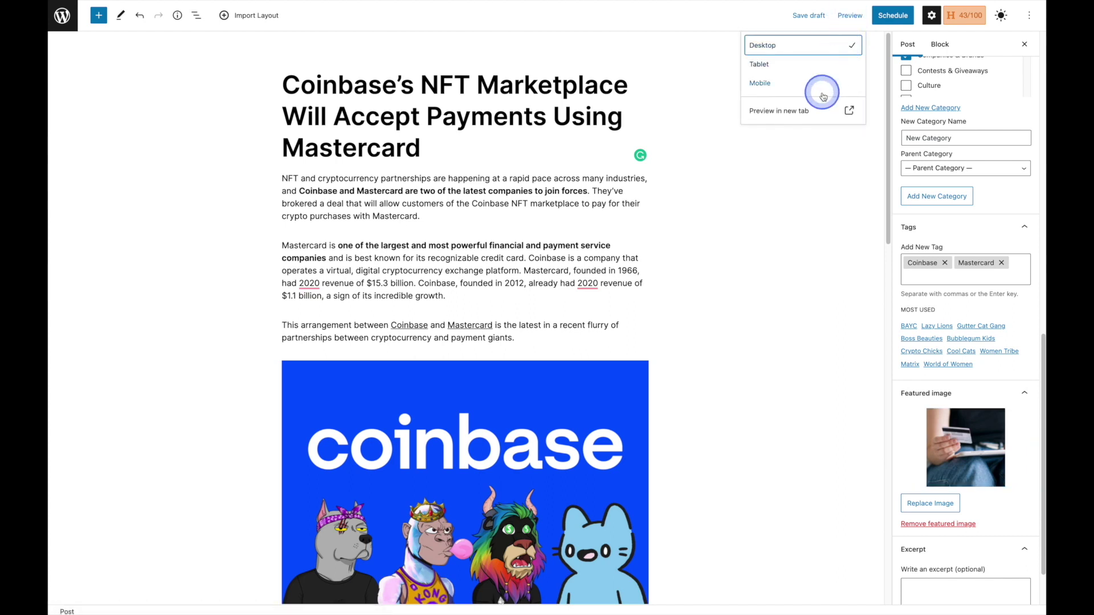
pyautogui.click(824, 111)
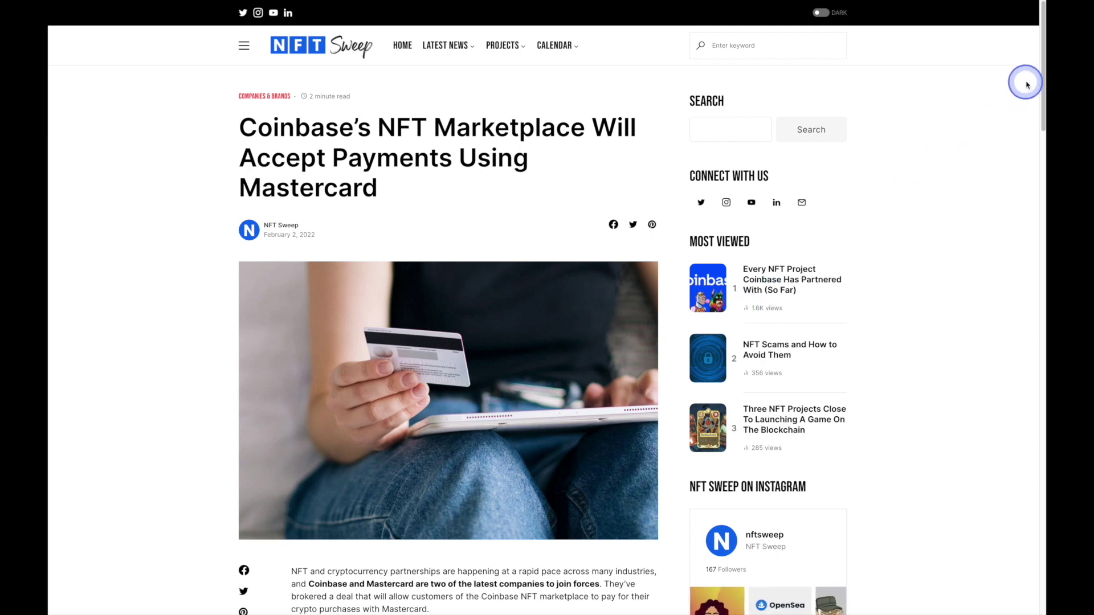
pyautogui.moveTo(1044, 68); pyautogui.dragTo(1006, 485)
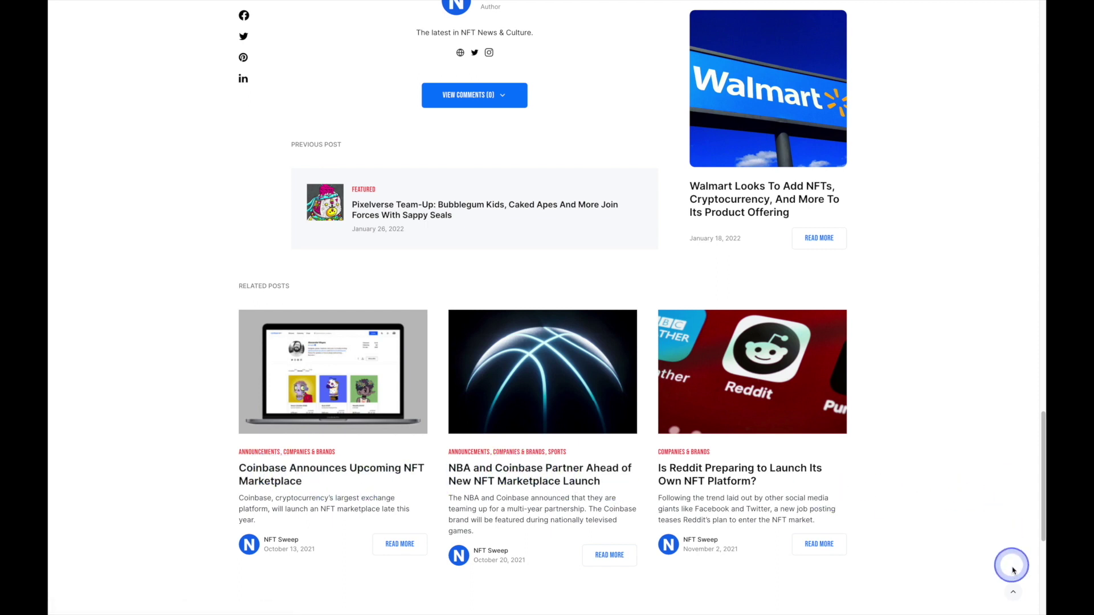
pyautogui.click(1013, 591)
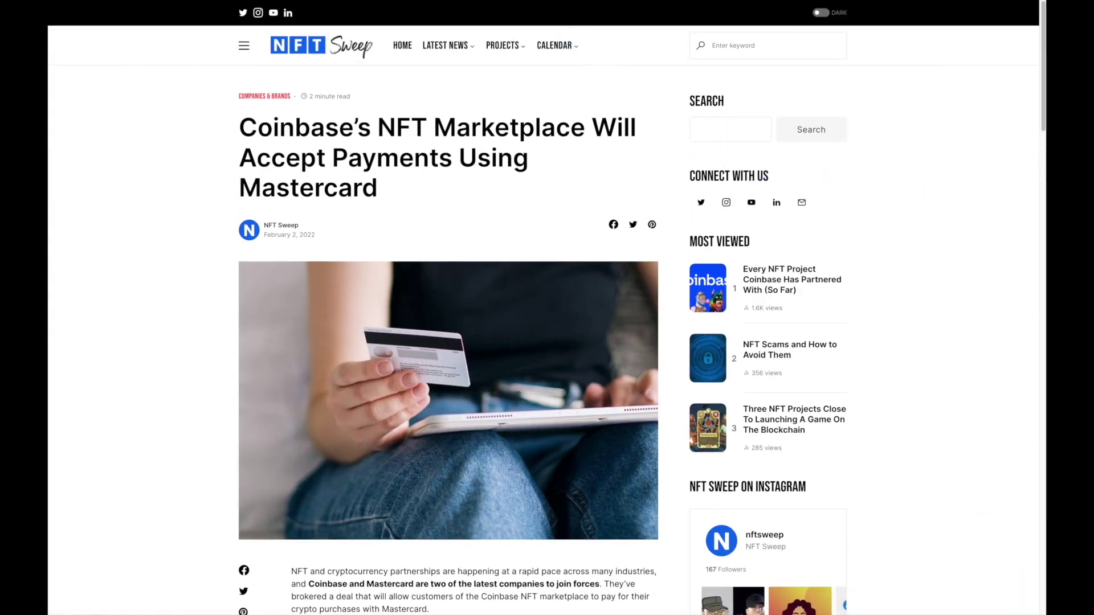
pyautogui.hotkey('ctrl', 'w')
pyautogui.click(776, 282)
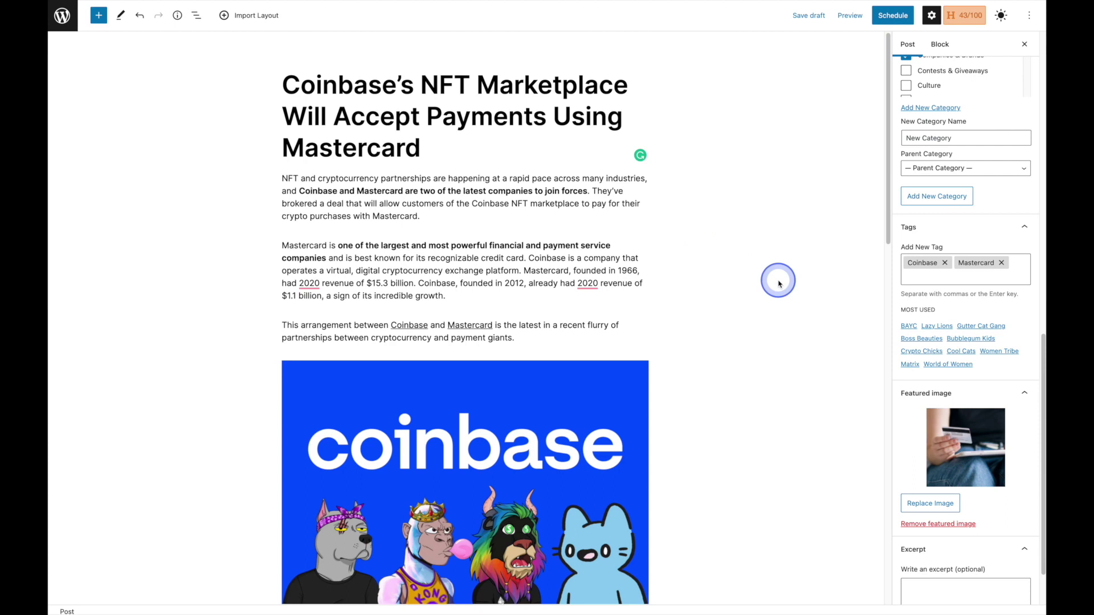
# - Set the post's publish date to February 2, 2022 12:30 pm and publish it
pyautogui.moveTo(1039, 389); pyautogui.dragTo(1039, 75)
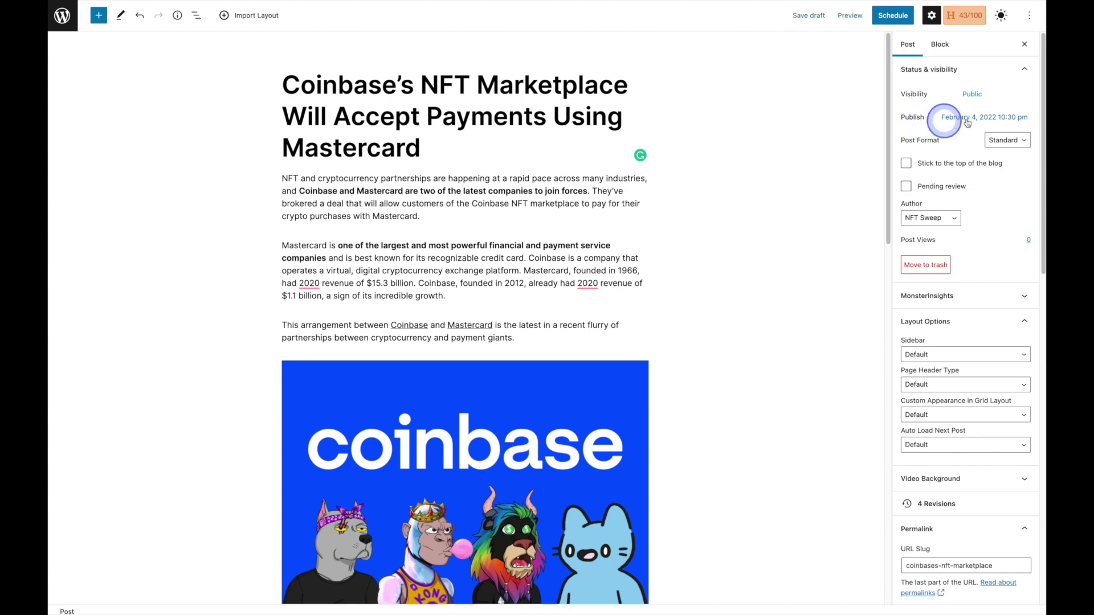
pyautogui.click(998, 117)
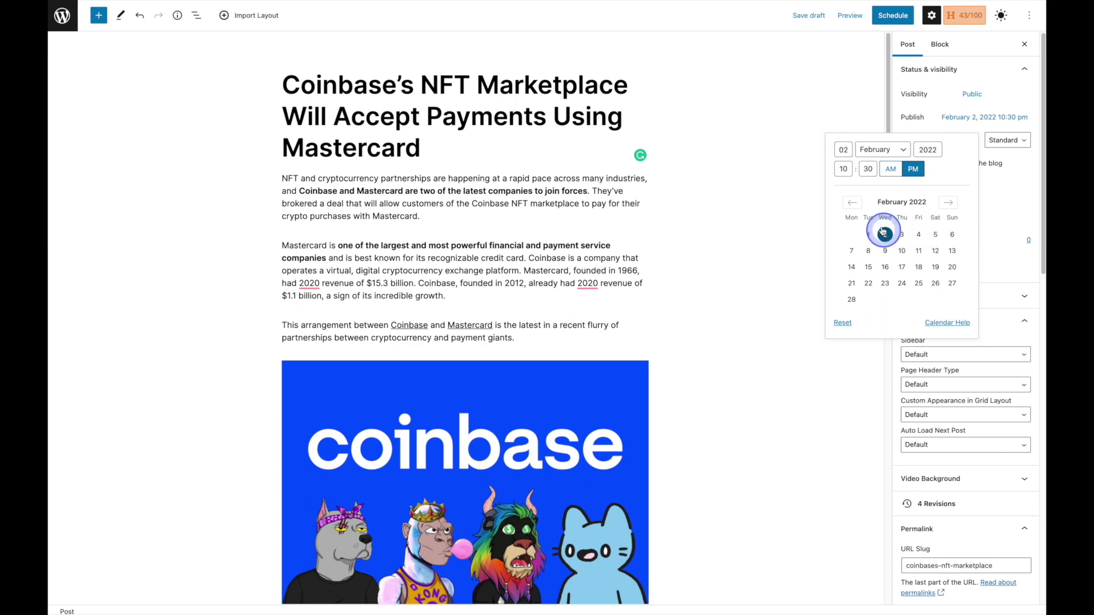
pyautogui.doubleClick(843, 169)
pyautogui.write('12')
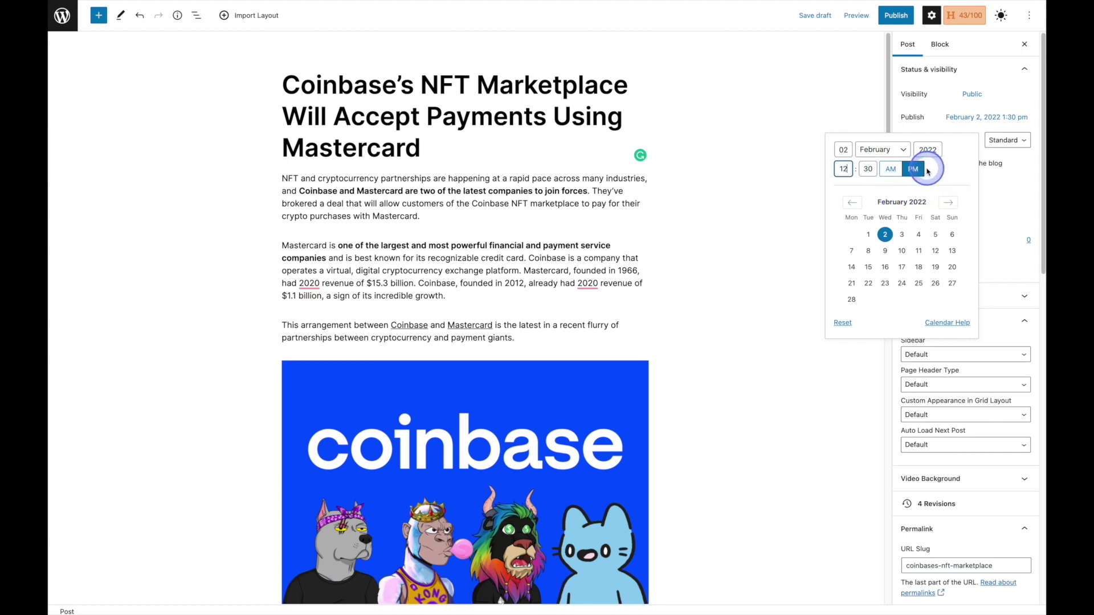
pyautogui.click(909, 120)
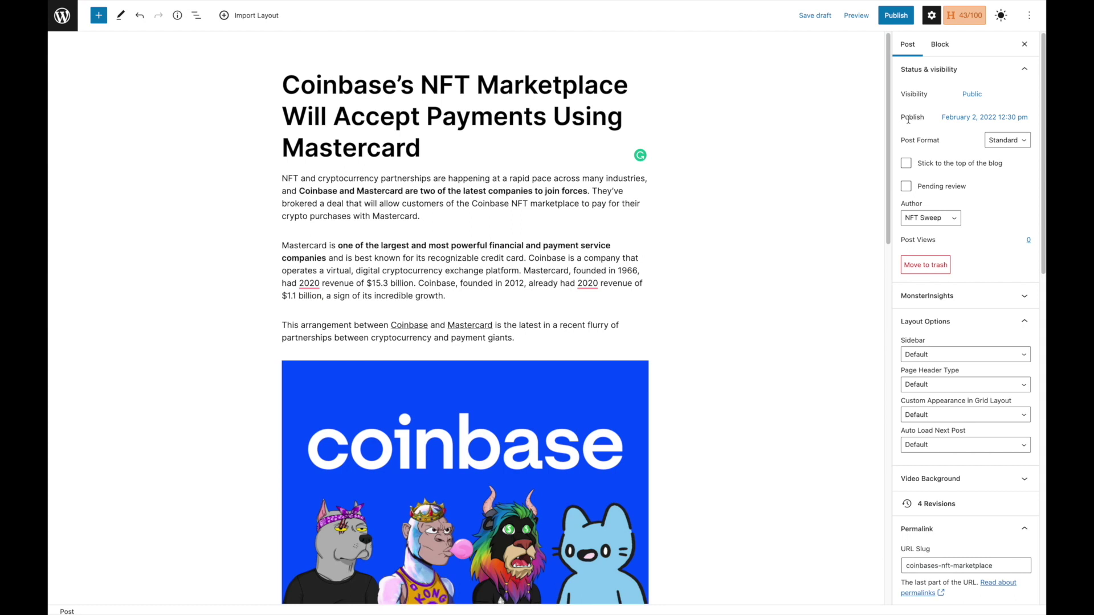
pyautogui.click(897, 16)
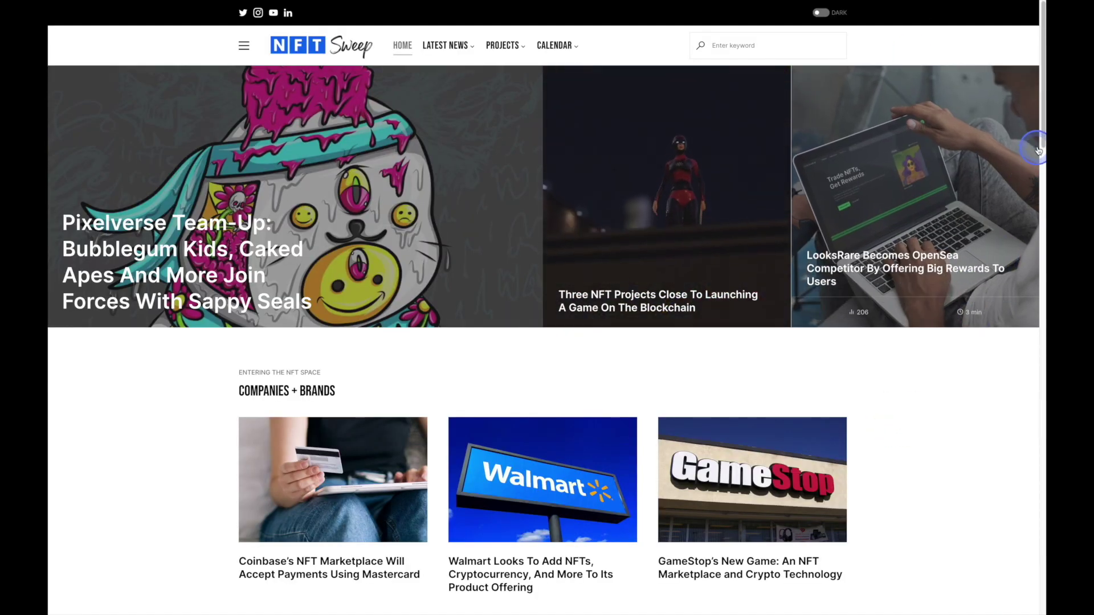
# - Find the Coinbase Mastercard article in the live homepage's Companies + Brands section and open it
pyautogui.scroll(-2, 1036, 163)
pyautogui.scroll(-5, 1036, 163)
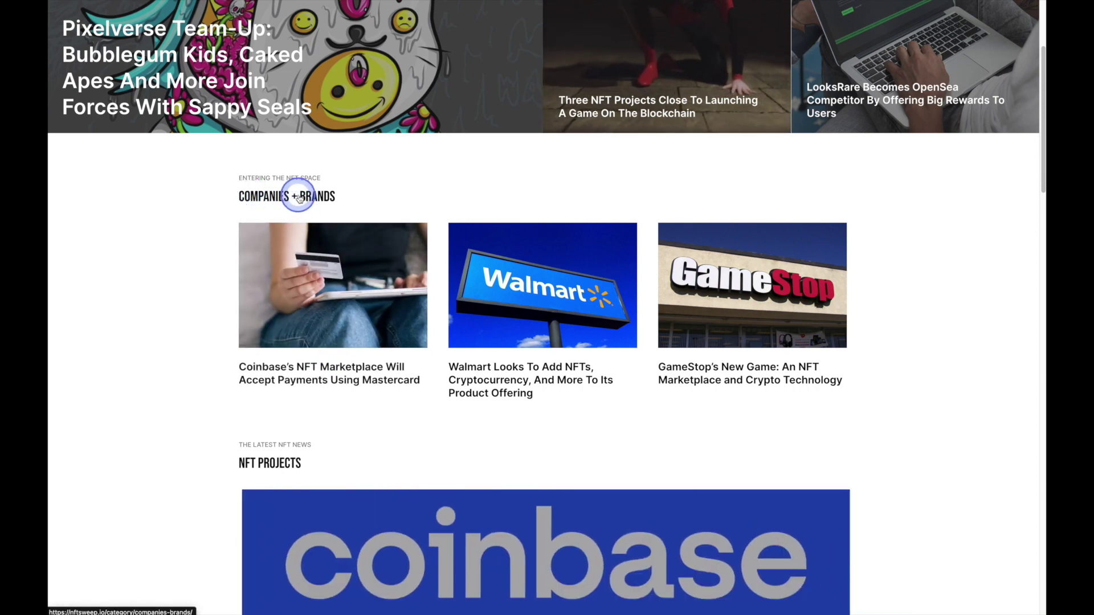
pyautogui.click(343, 246)
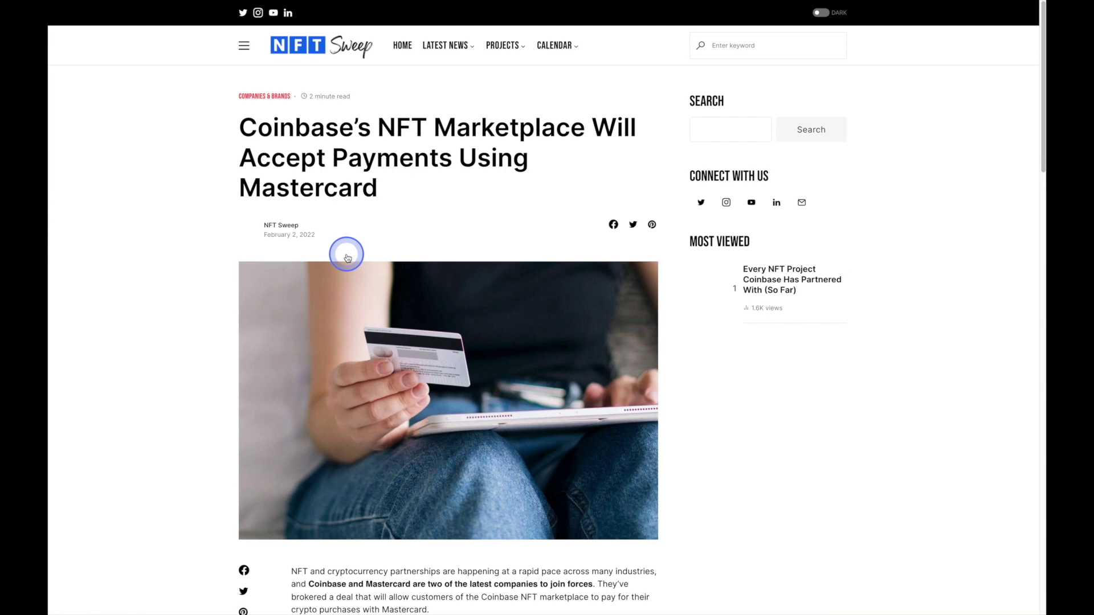